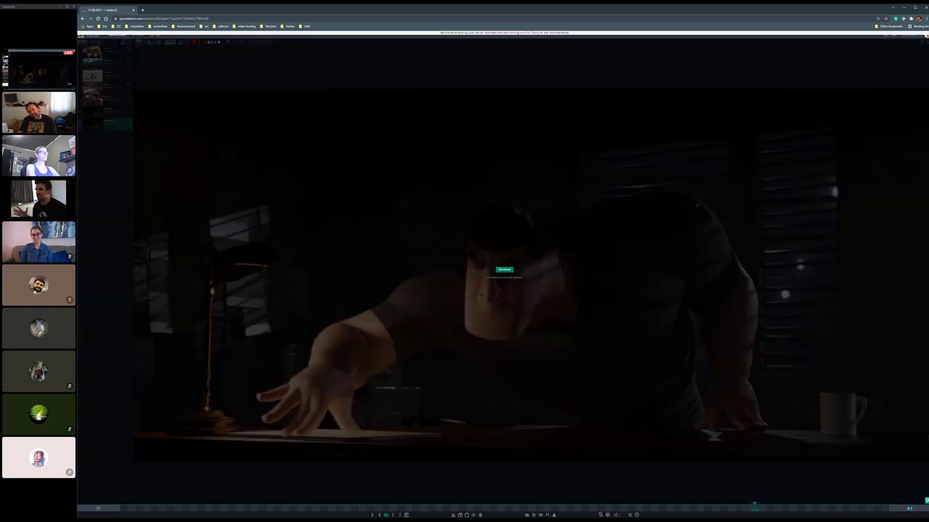
Step: Reconnect the SyncSketch review session and switch to Photoshop's dark office image of the man leaning over the desk
left_click(505, 270)
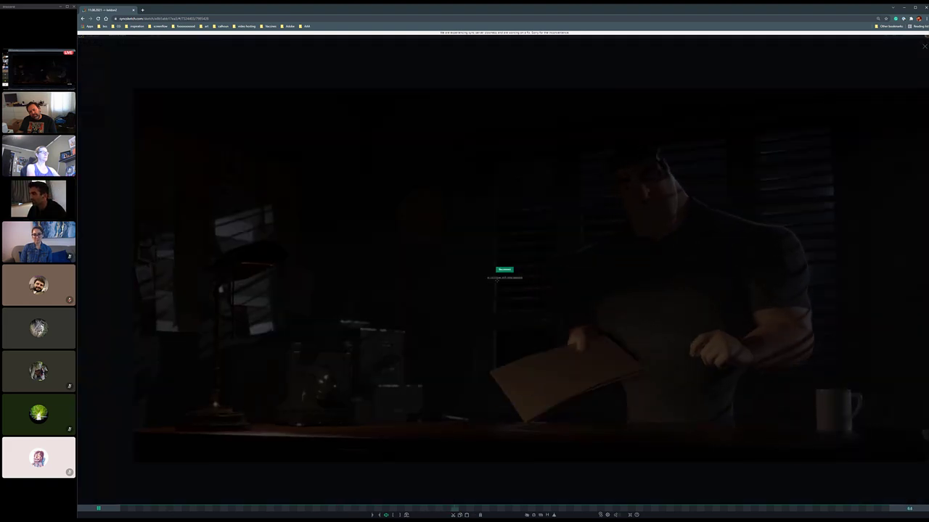
left_click(504, 270)
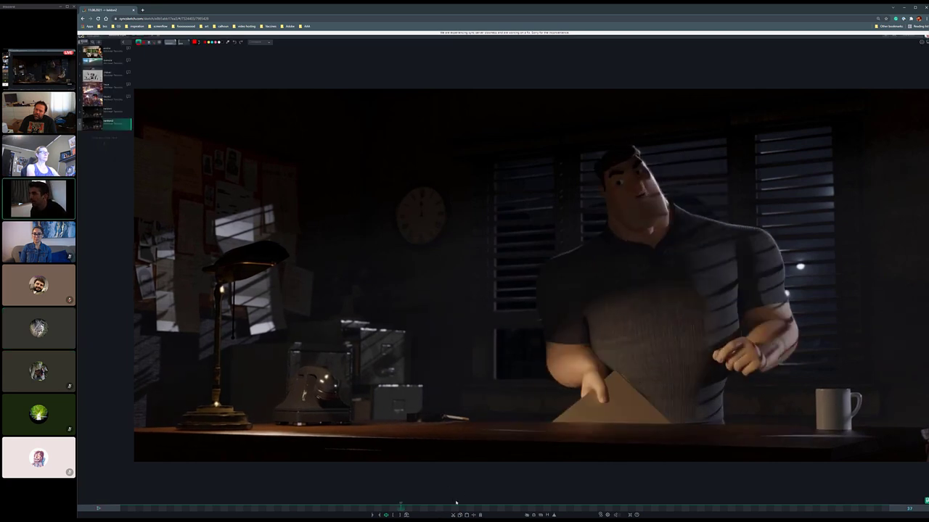
key("alt+Tab")
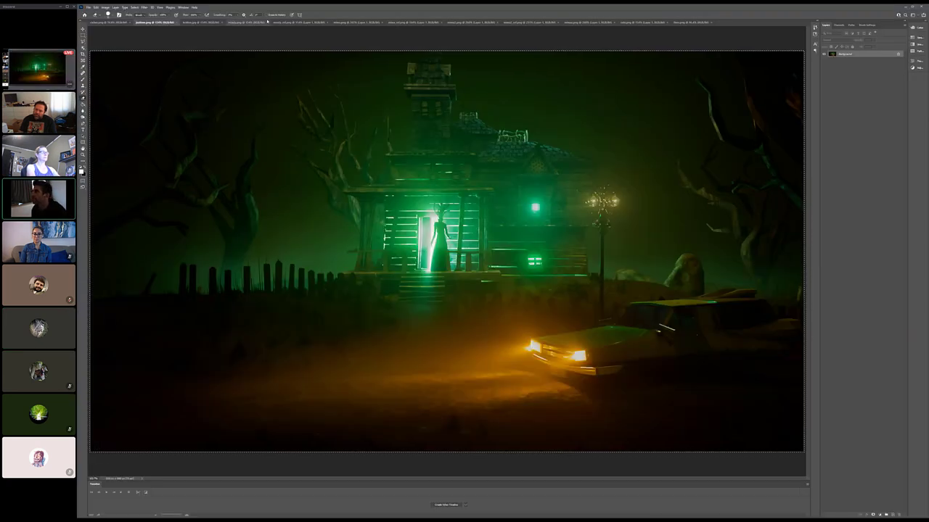
left_click(201, 22)
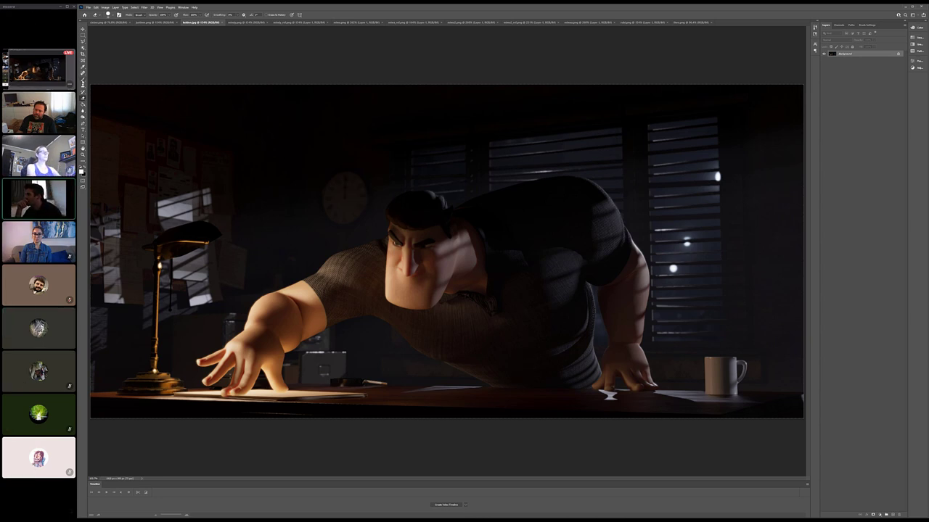
Step: Choose the Brush tool and set the foreground color to pure red
key("b")
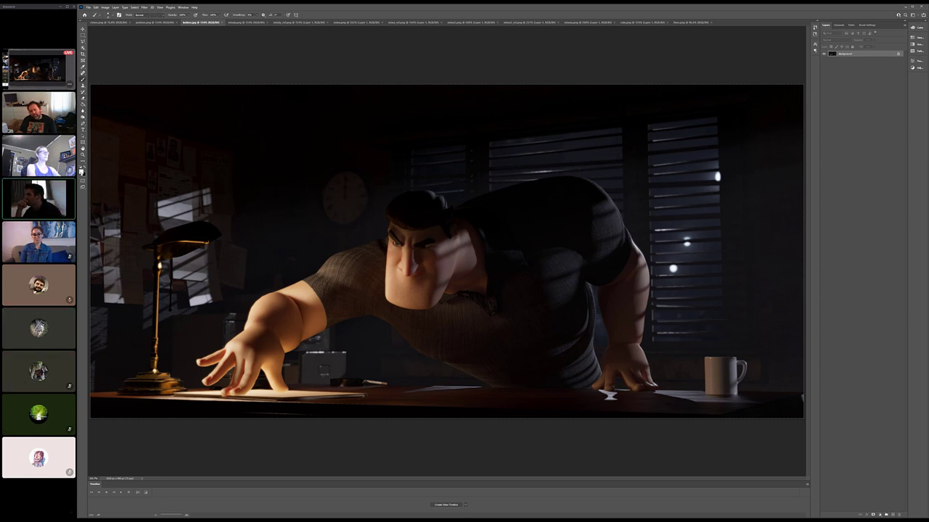
left_click(81, 171)
left_click(328, 97)
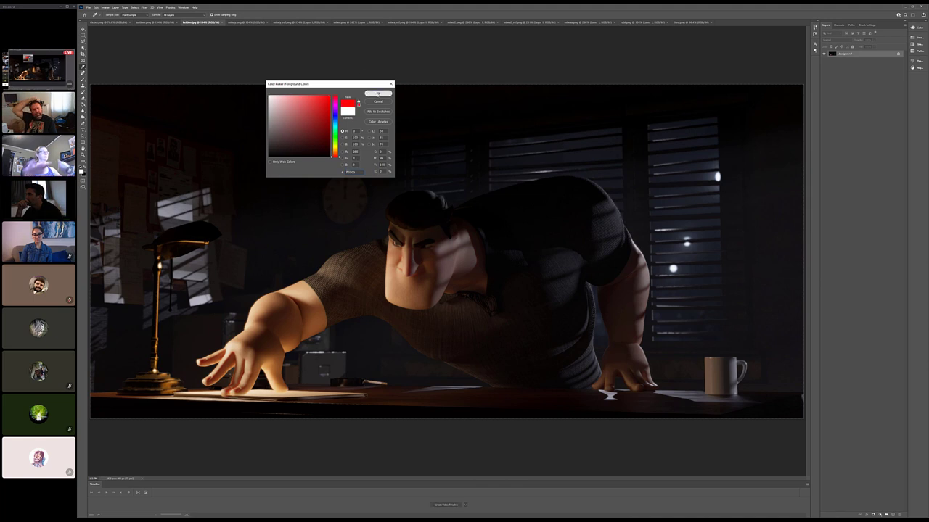
left_click(377, 94)
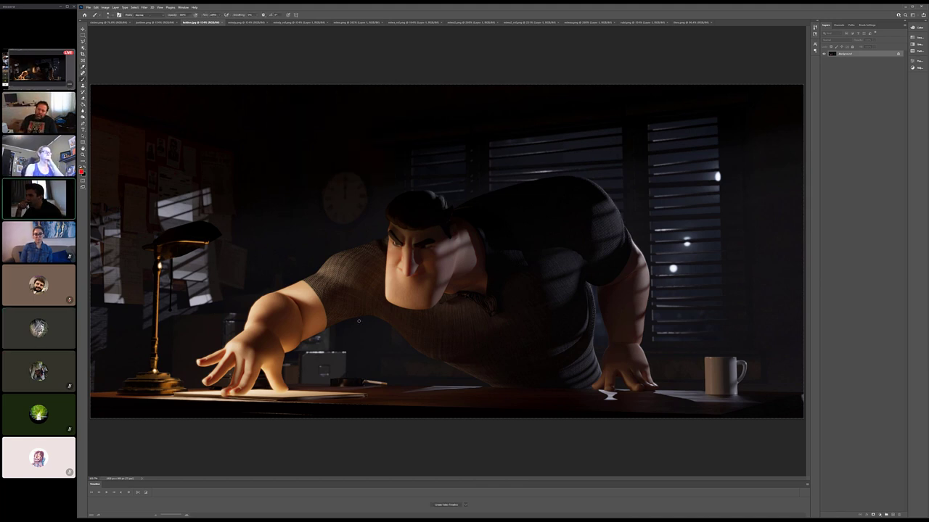
Step: Trace the desk lamp's light cone and the light across the man's shoulder in red, undoing the strokes
left_click_drag(192, 250, 281, 397)
key("ctrl+z")
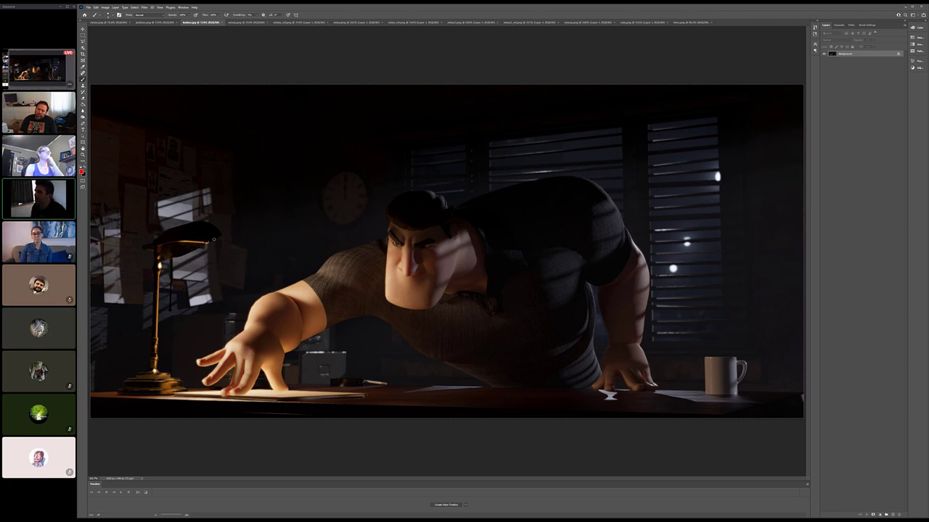
mouse_move(222, 239)
left_mouse_down()
mouse_move(363, 394)
mouse_move(249, 409)
left_mouse_up()
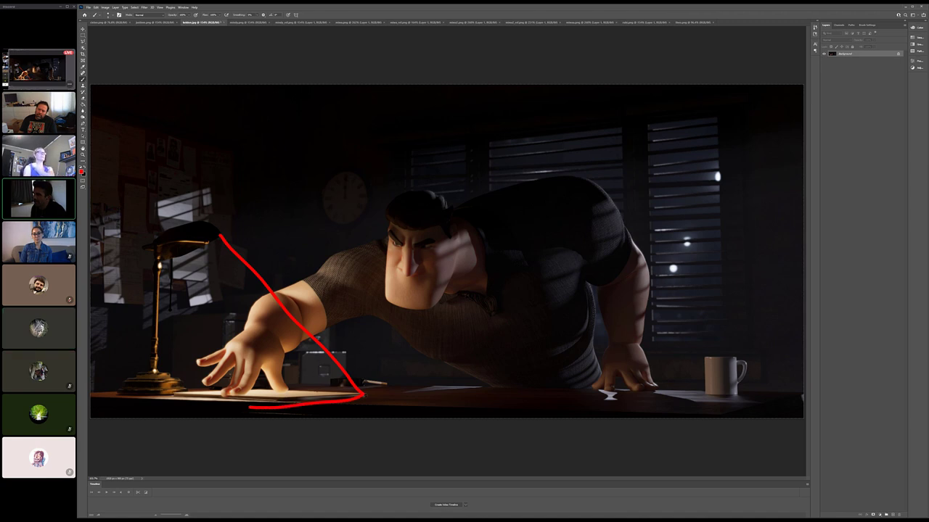
left_click_drag(317, 392, 425, 270)
key("ctrl+z")
key("ctrl+z")
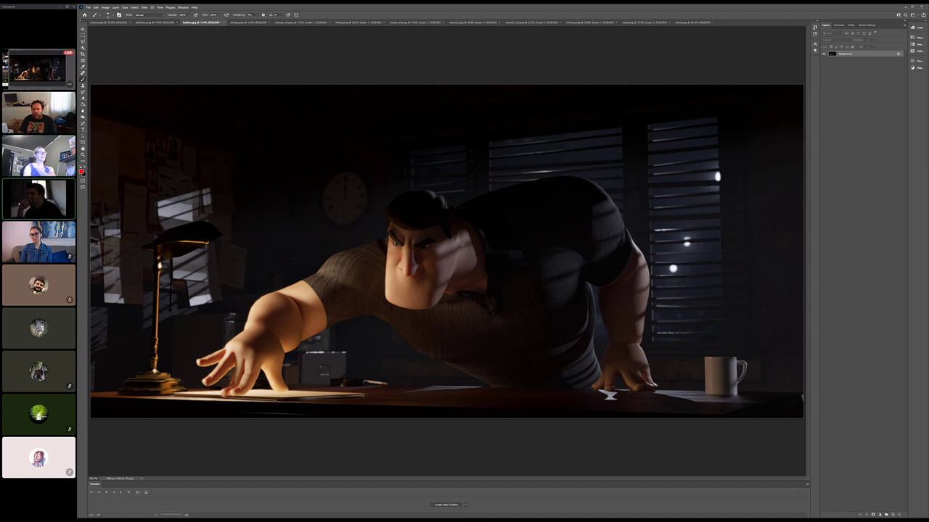
mouse_move(465, 230)
left_mouse_down()
mouse_move(423, 260)
mouse_move(421, 291)
mouse_move(447, 314)
mouse_move(473, 286)
mouse_move(509, 268)
mouse_move(621, 247)
left_mouse_up()
key("ctrl+z")
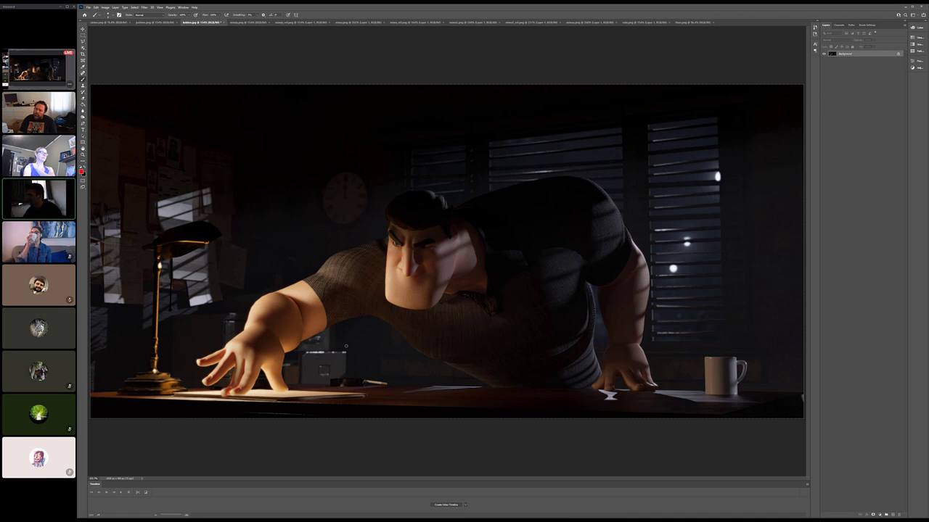
Step: Circle the light on the back wall, mark the paper edge near the mug and the cheek light, and undo these marks
mouse_move(259, 187)
left_mouse_down()
mouse_move(112, 178)
mouse_move(185, 174)
left_mouse_up()
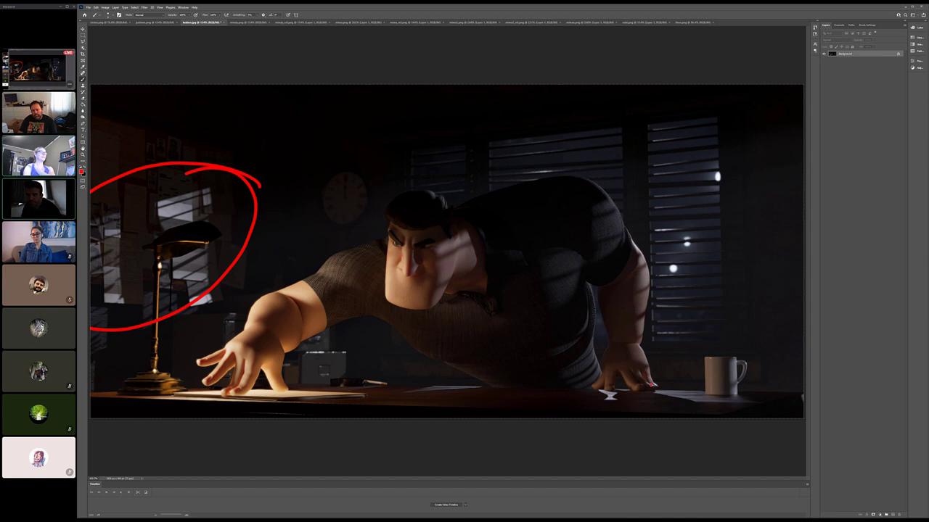
mouse_move(650, 386)
left_mouse_down()
mouse_move(697, 400)
mouse_move(751, 402)
left_mouse_up()
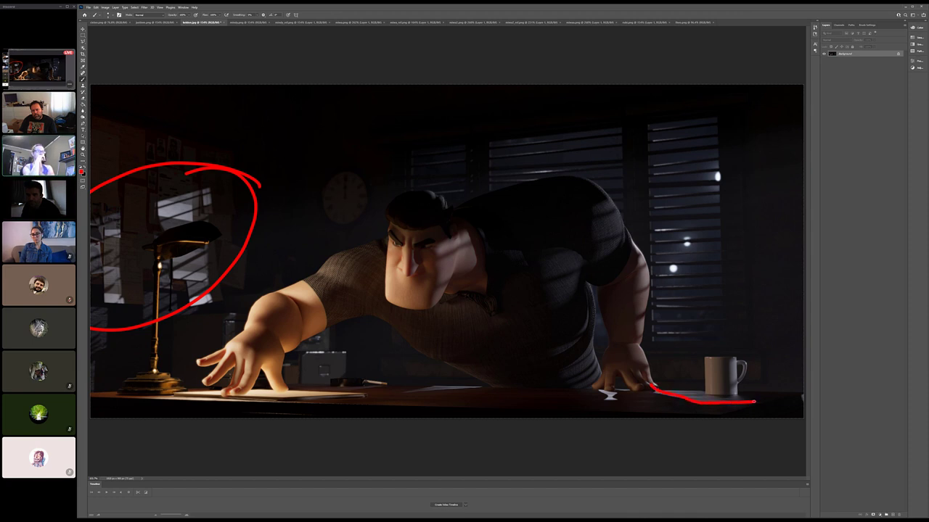
key("ctrl+z")
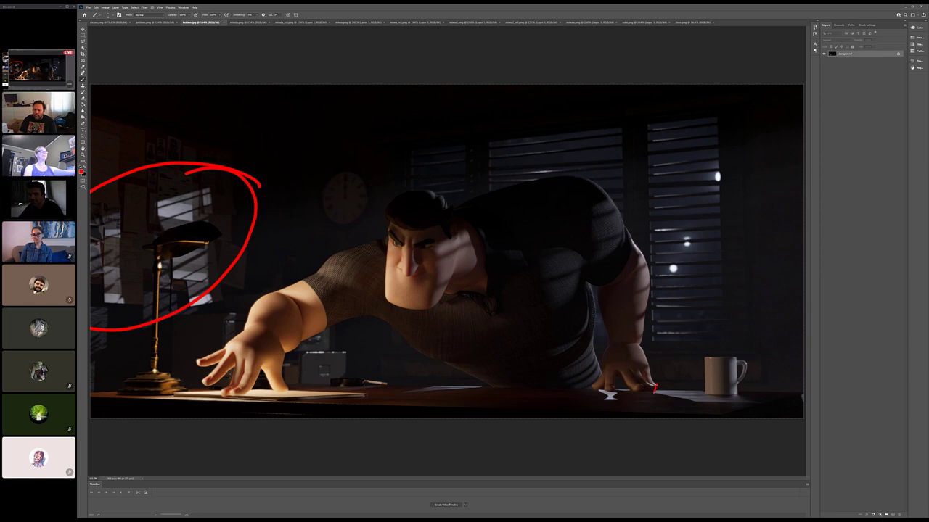
left_click_drag(654, 390, 751, 400)
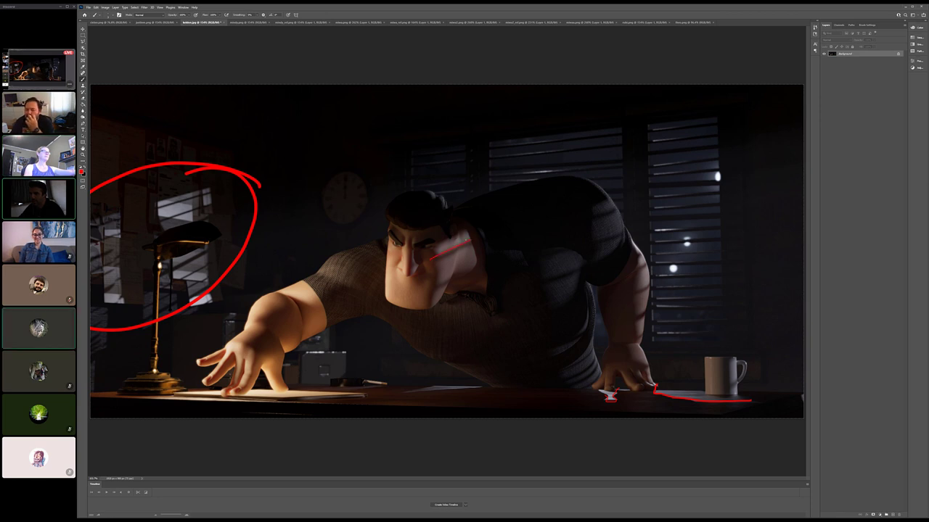
left_click_drag(415, 249, 470, 239)
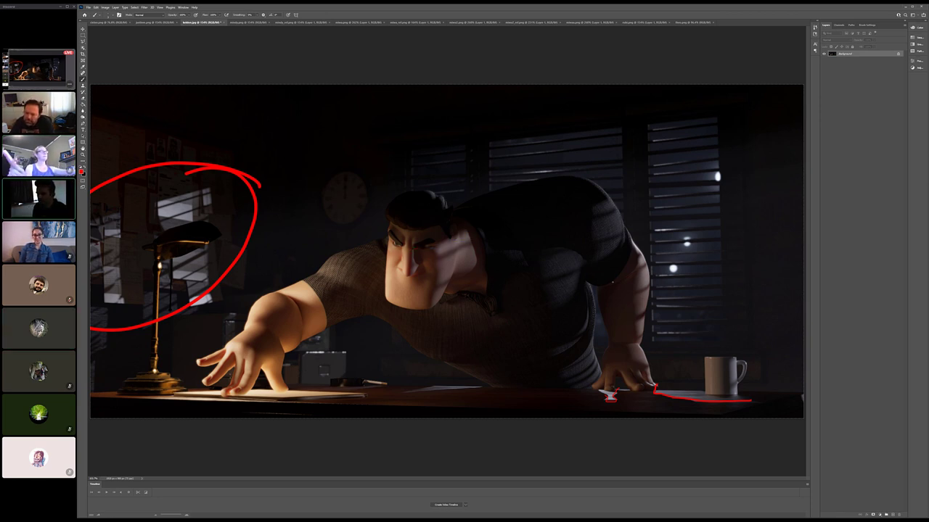
key("ctrl+z")
key("ctrl+z")
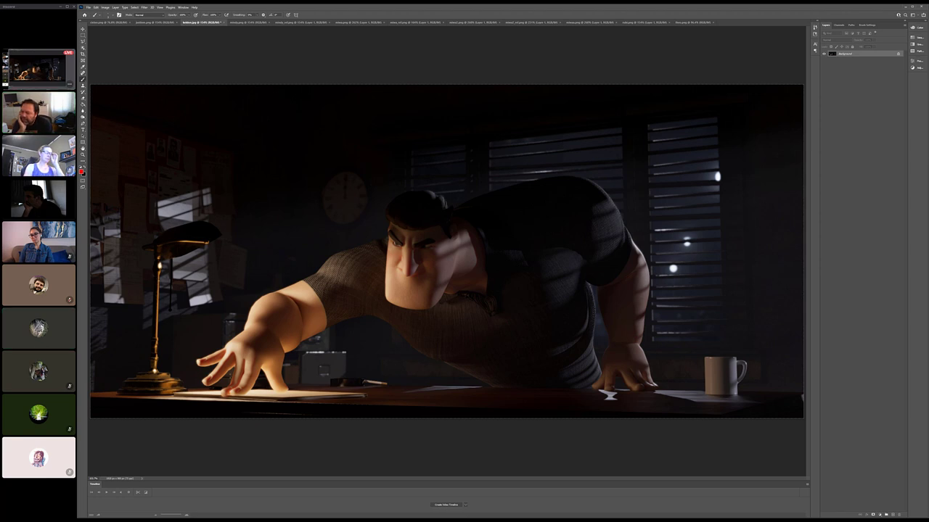
Step: Draw a red box with a vertical double arrow at the lamp stem and a diagonal arrow over the pen on the desk
mouse_move(145, 278)
left_mouse_down()
mouse_move(145, 318)
mouse_move(174, 319)
mouse_move(181, 288)
left_mouse_up()
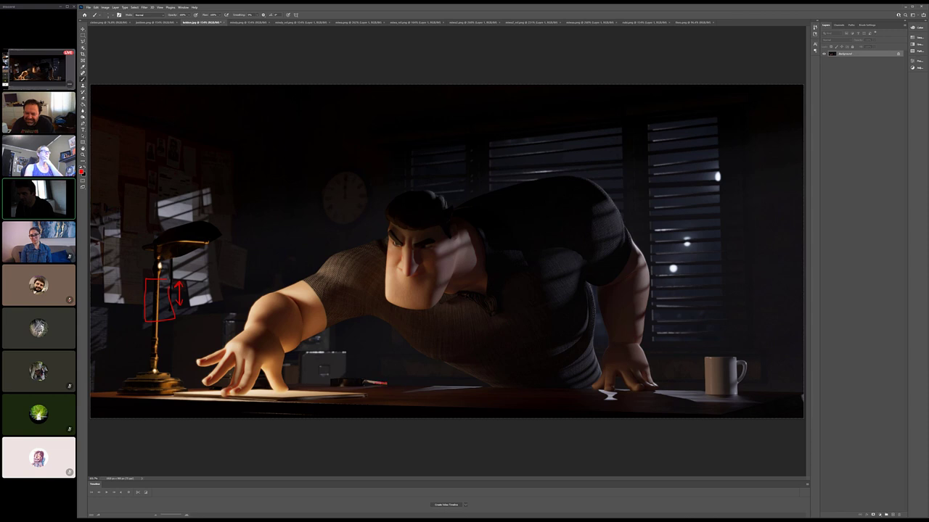
left_click_drag(362, 383, 376, 375)
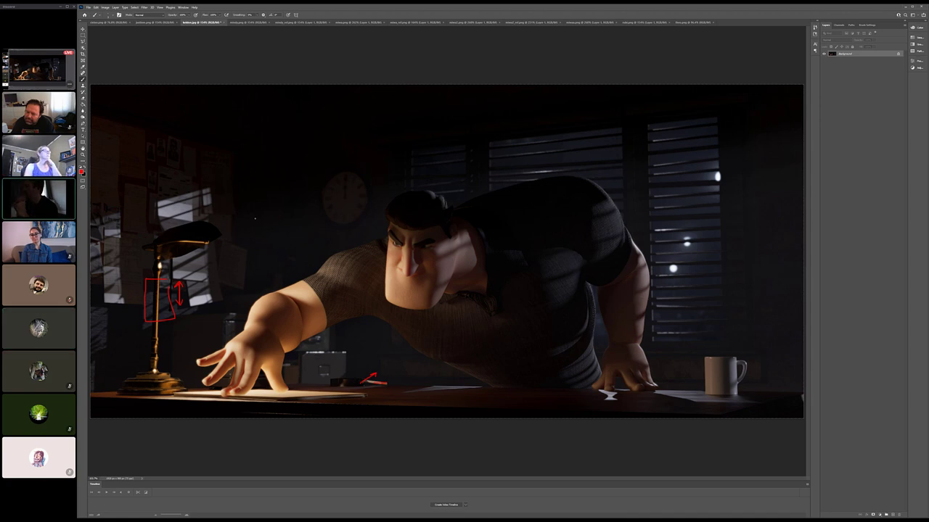
Step: Frame the man's face with a rectangular marquee and clear the selection
key("m")
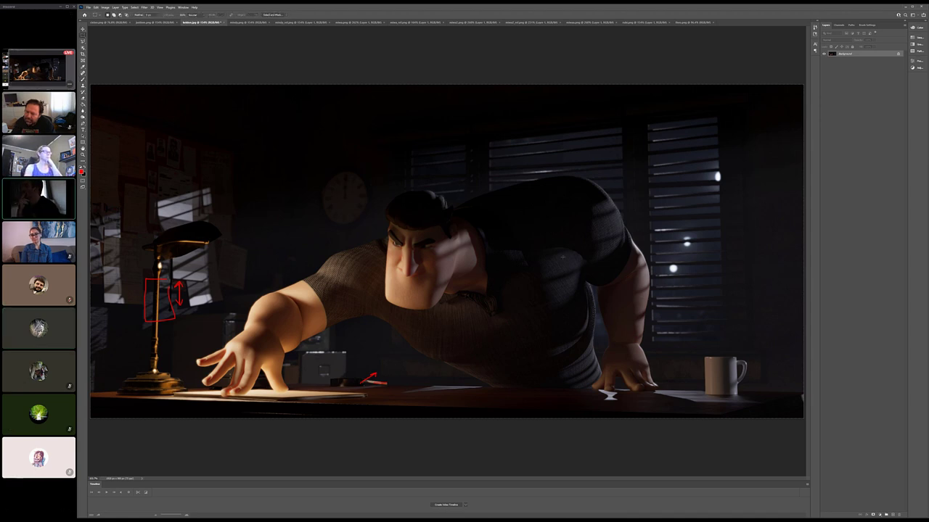
left_click_drag(436, 219, 482, 266)
left_click(288, 293)
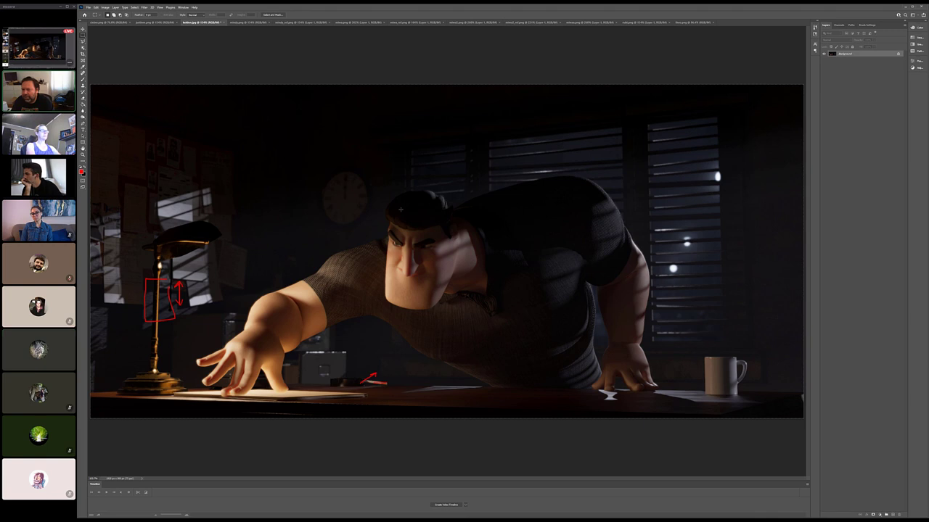
Step: Open the underwater octopus card game image and examine how its composition reads at thumbnail and larger sizes
mouse_move(9, 351)
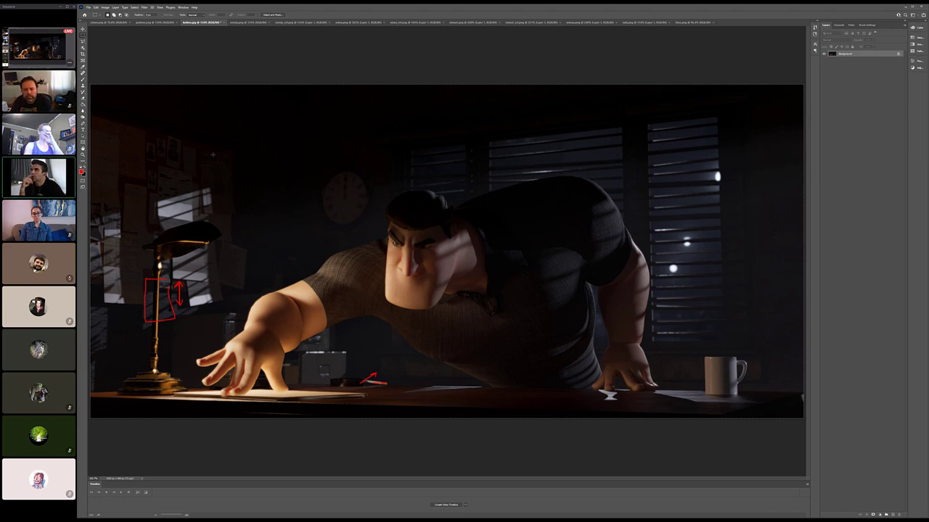
left_click(99, 23)
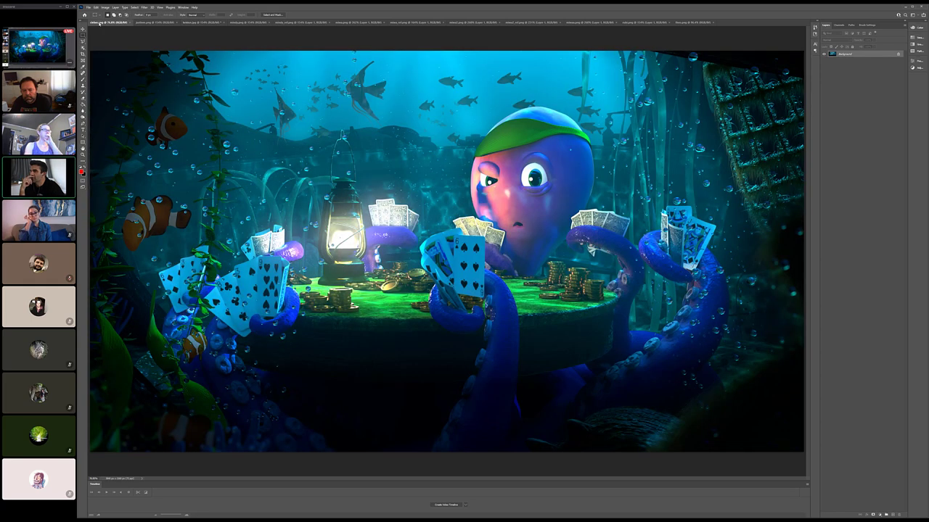
key("ctrl+minus")
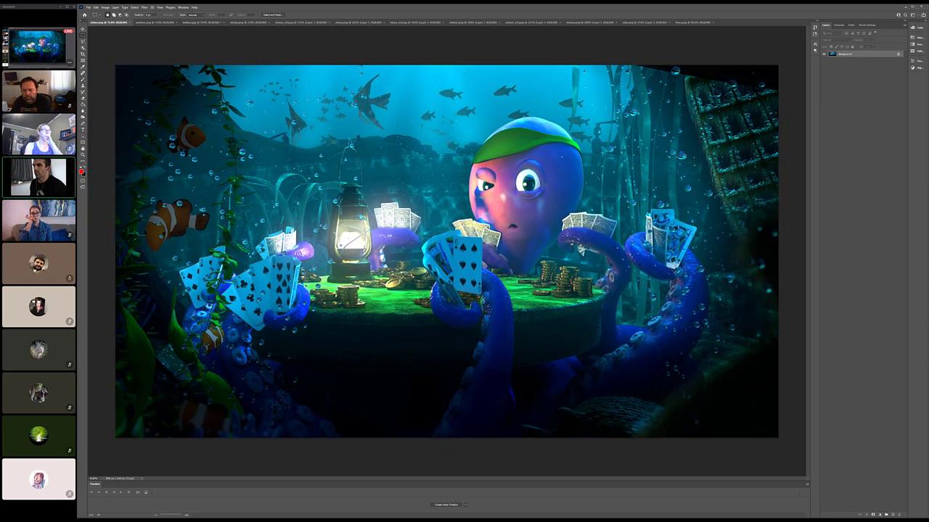
key("ctrl+minus")
key("ctrl+minus")
key("ctrl+minus")
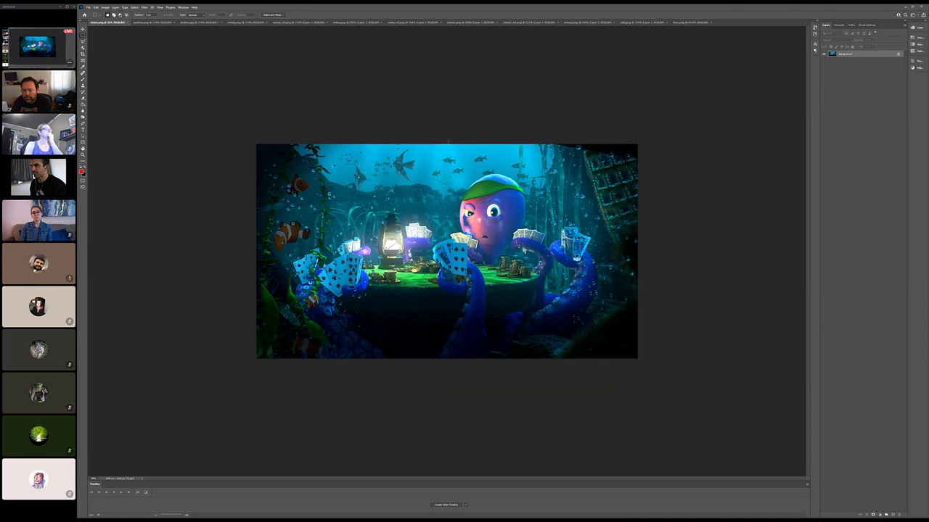
key("ctrl+minus")
key("ctrl+plus")
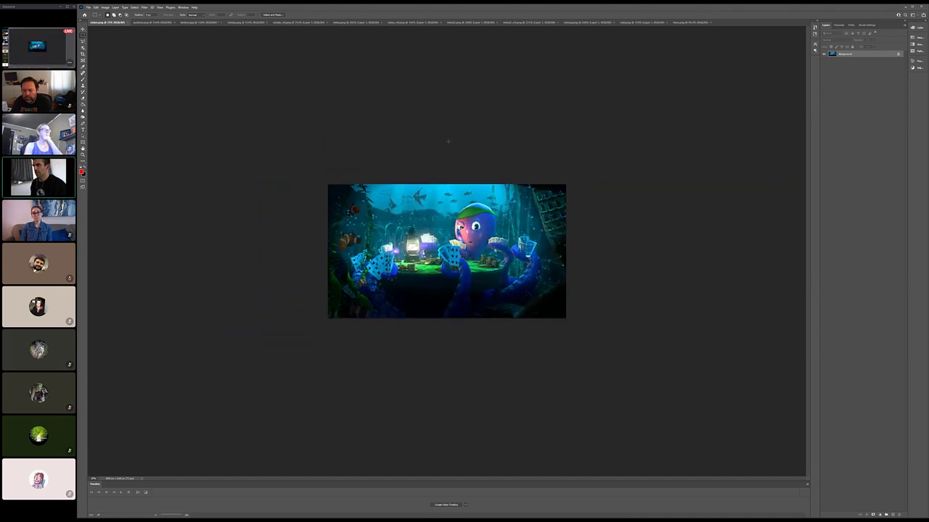
key("ctrl+plus")
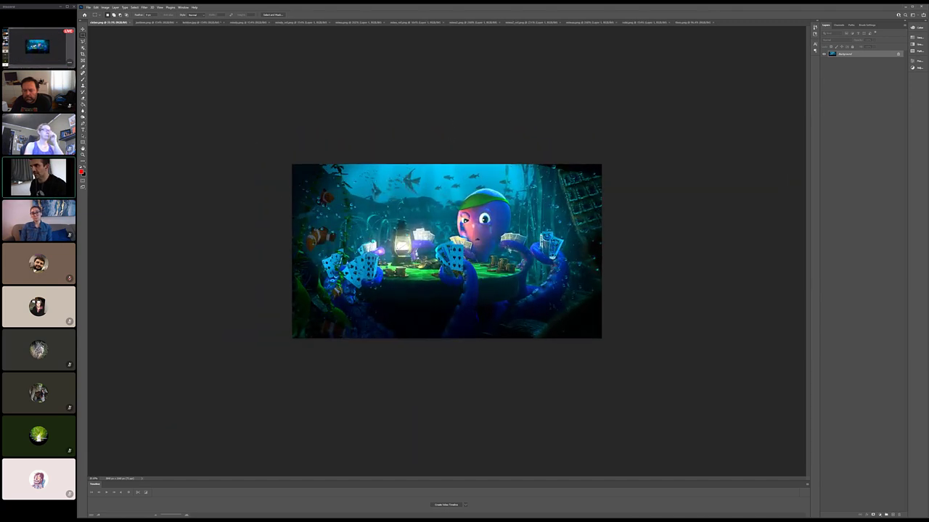
key("ctrl+minus")
key("ctrl+minus")
key("ctrl+minus")
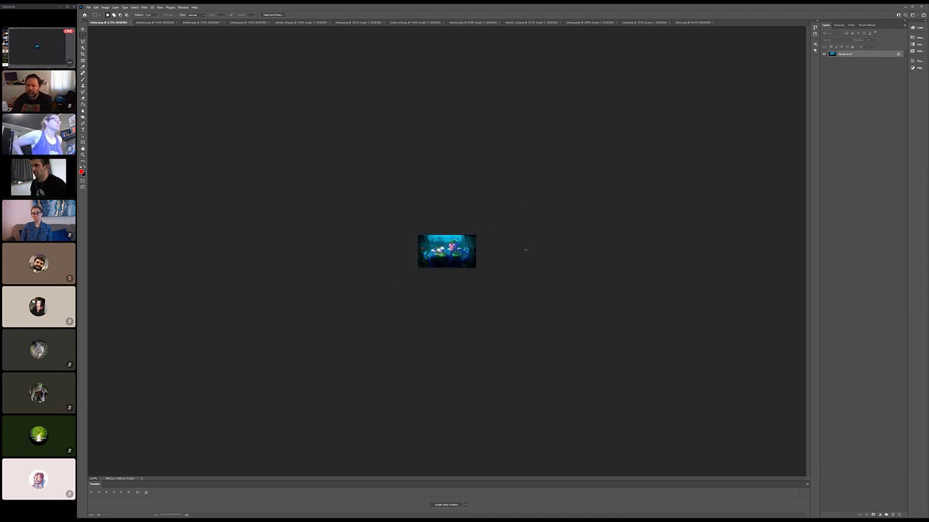
key("ctrl+plus")
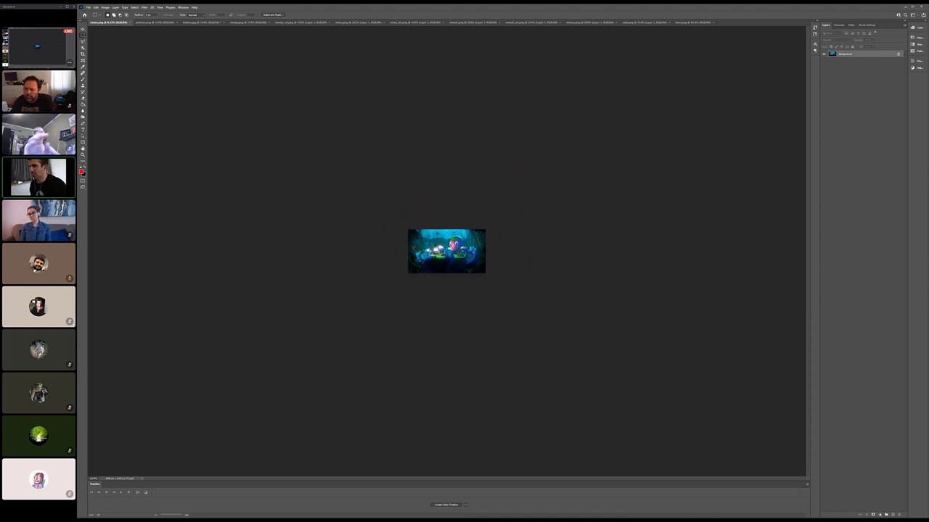
key("ctrl+plus")
key("ctrl+plus")
key("ctrl+plus")
key("ctrl+plus")
key("ctrl+plus")
key("ctrl+plus")
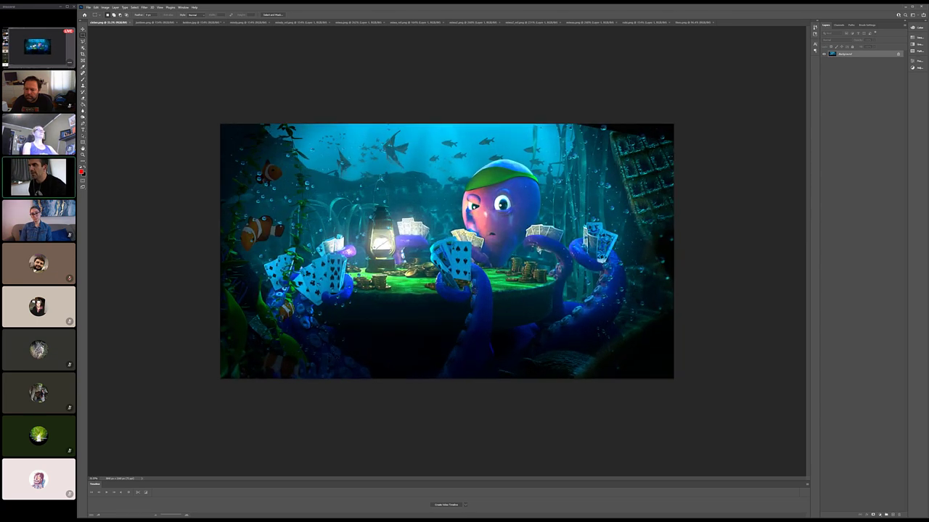
key("ctrl+minus")
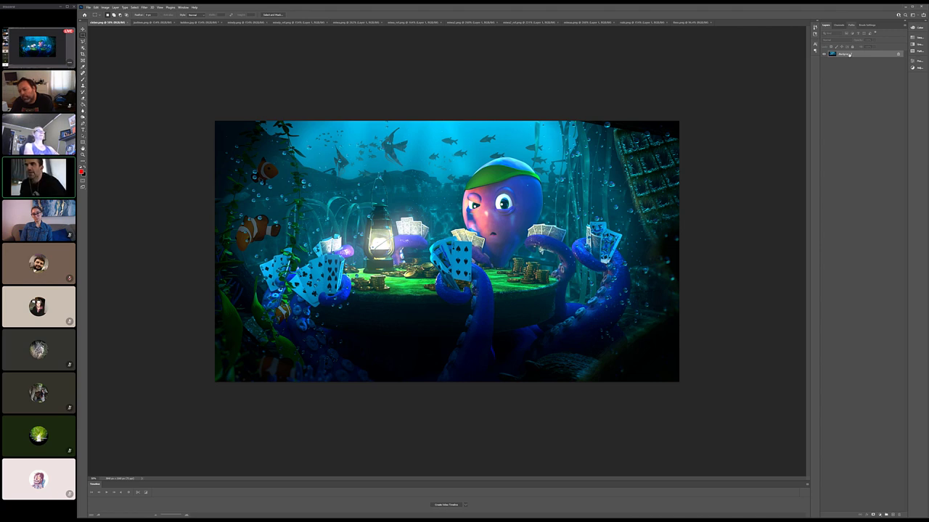
Step: Brush a red stroke down the grid-like wreckage behind the octopus and undo it
mouse_move(7, 64)
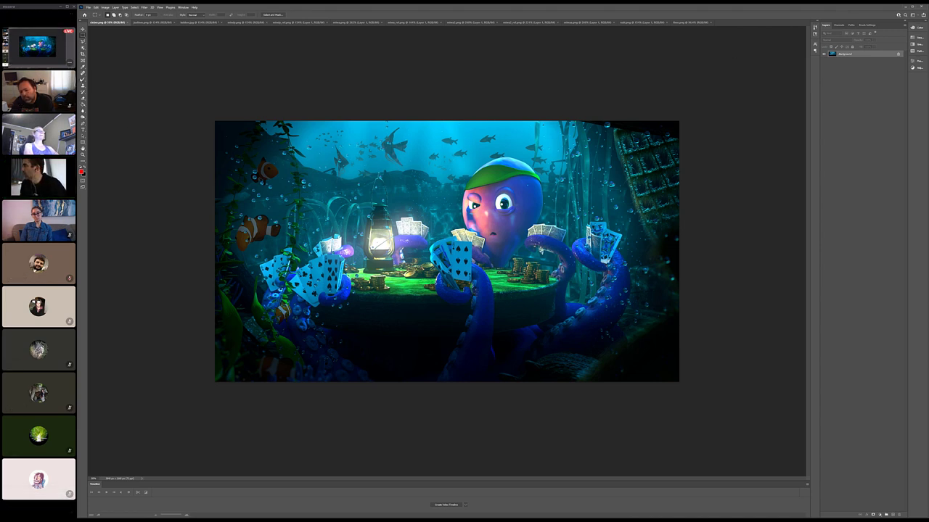
key("b")
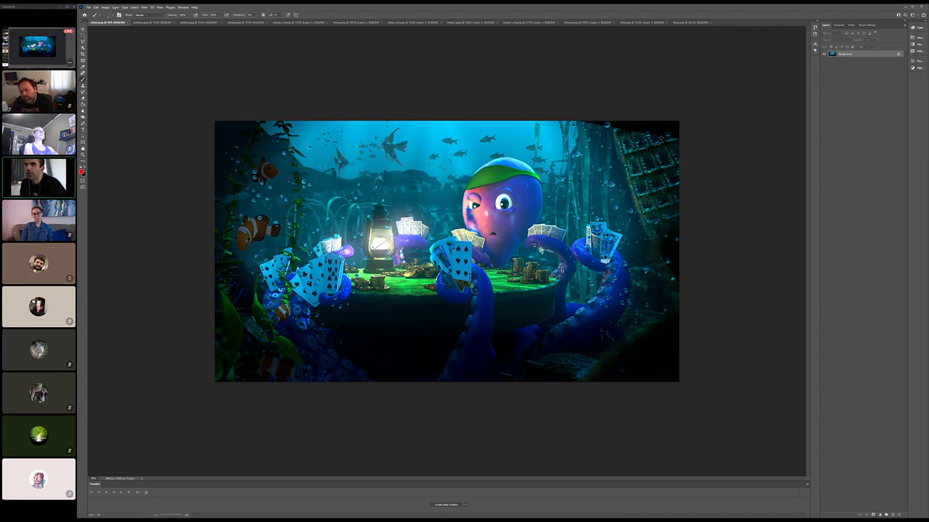
mouse_move(622, 130)
left_mouse_down()
mouse_move(676, 175)
mouse_move(624, 210)
left_mouse_up()
key("ctrl+z")
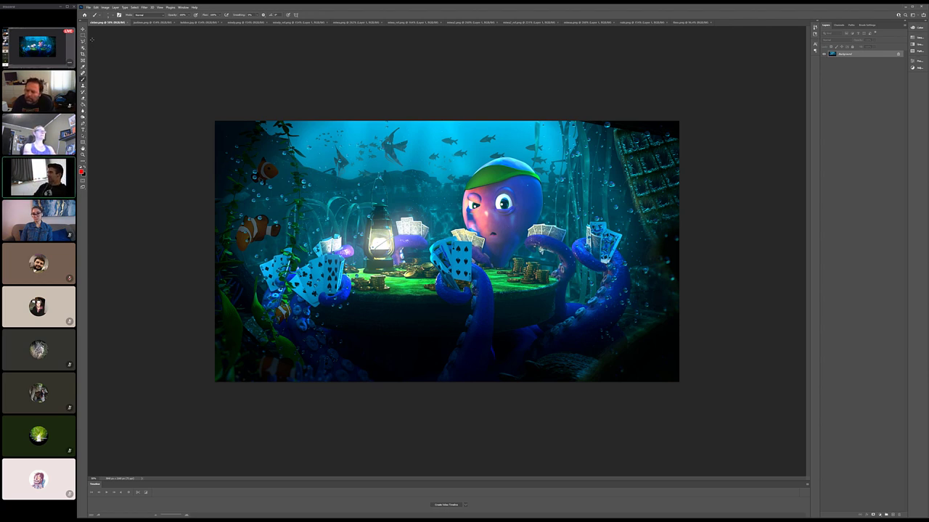
Step: Copy a rectangle over the octopus's face to a new layer and shift its color balance toward cyan, with blue at +100
left_click(82, 36)
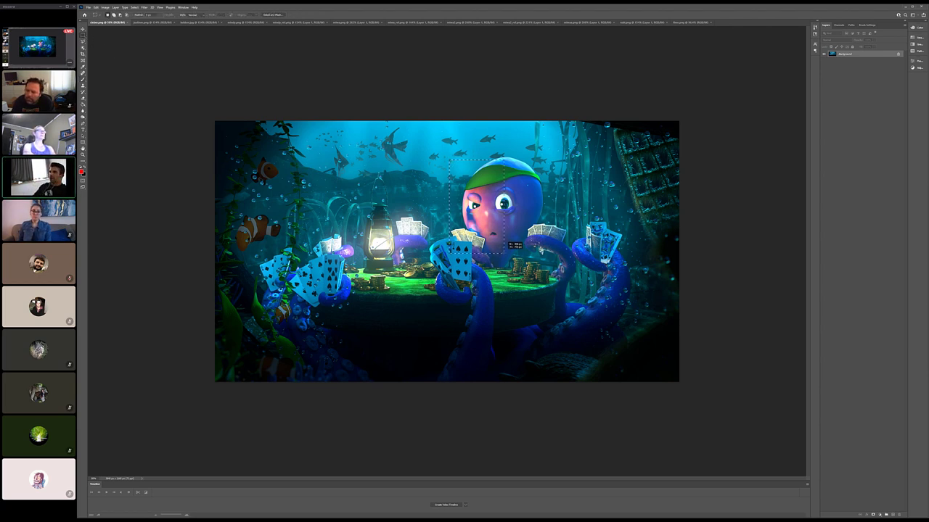
key("ctrl+j")
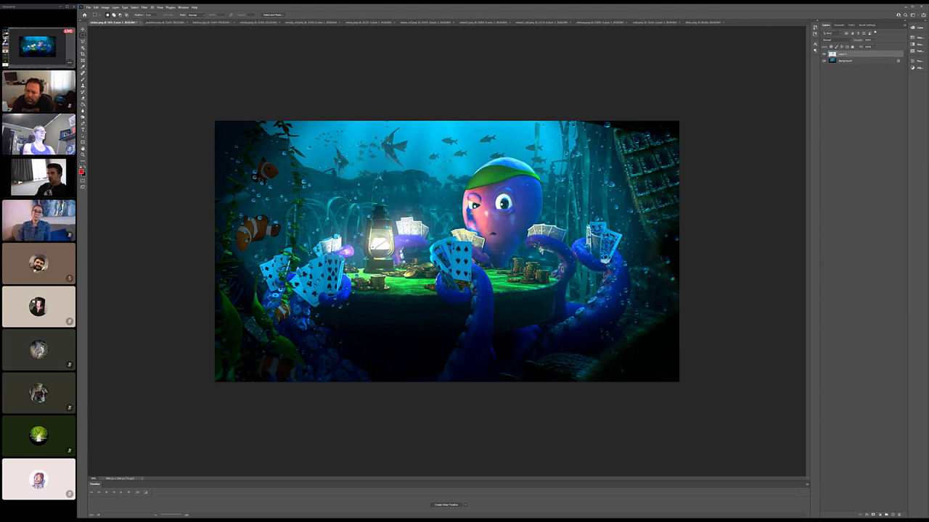
key("ctrl+b")
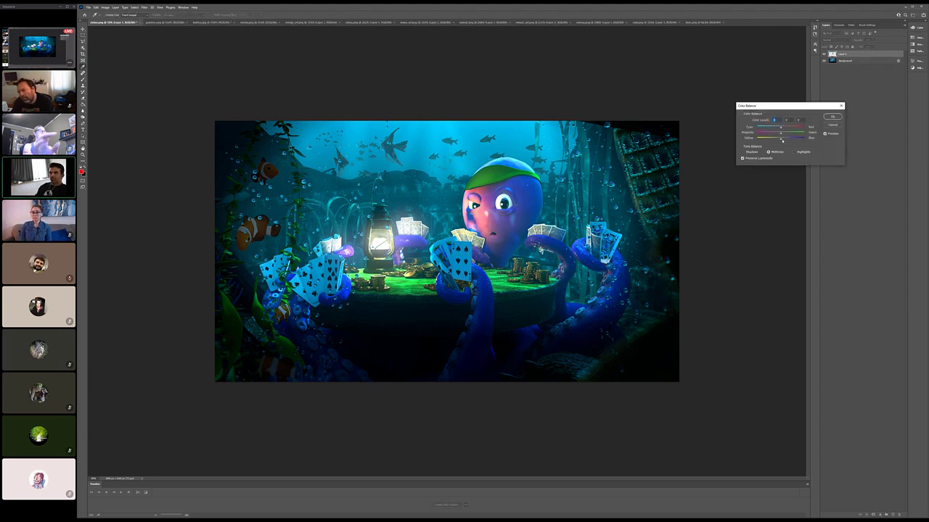
left_click_drag(781, 139, 805, 138)
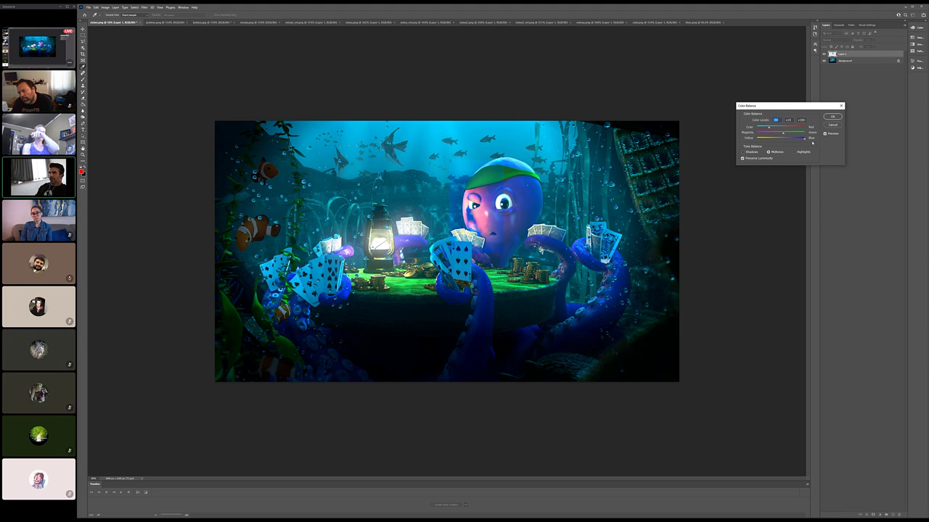
key("Return")
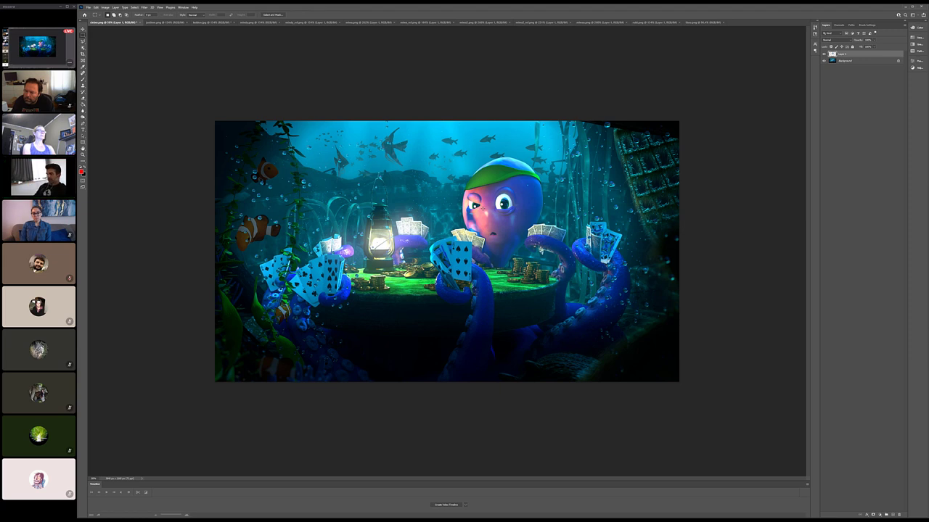
Step: Shift the hue of the copied face patch with Hue/Saturation, turning its purple skin pink and its teal surroundings green
key("ctrl+u")
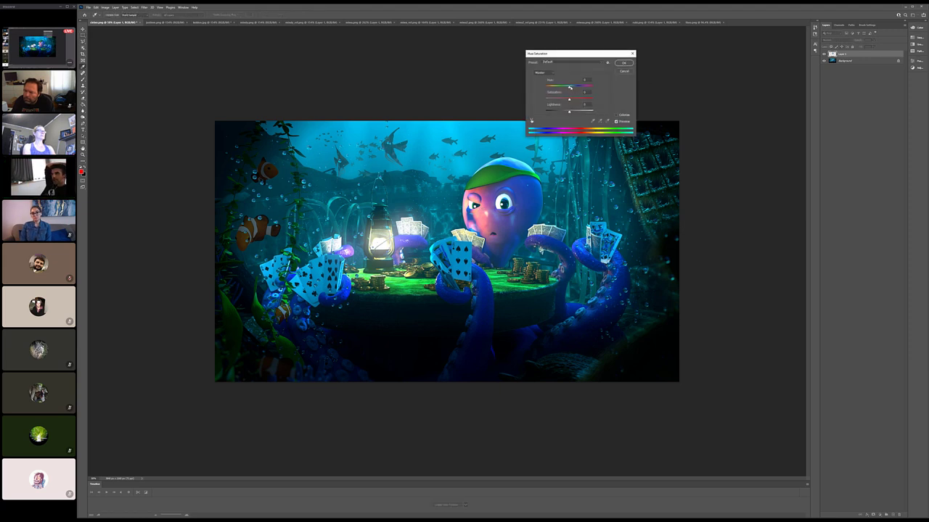
mouse_move(569, 86)
left_mouse_down()
mouse_move(581, 88)
mouse_move(560, 91)
left_mouse_up()
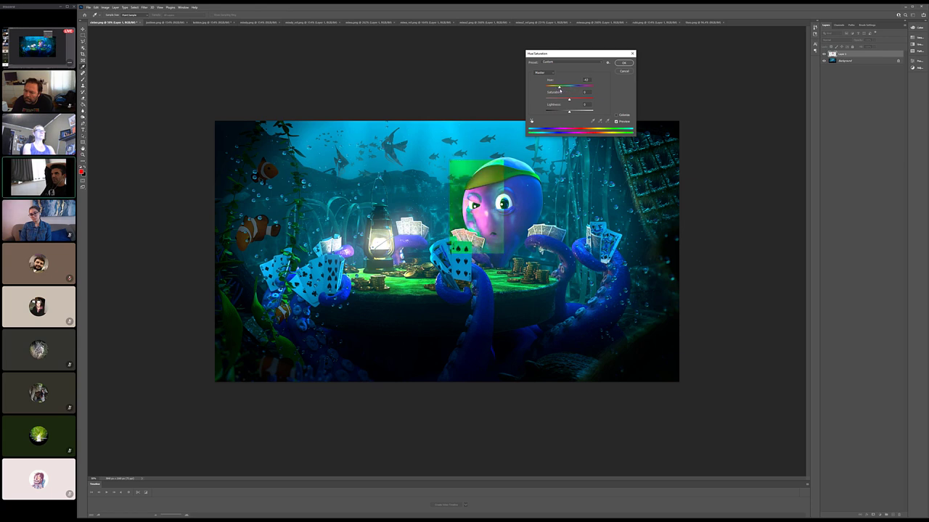
left_click(623, 63)
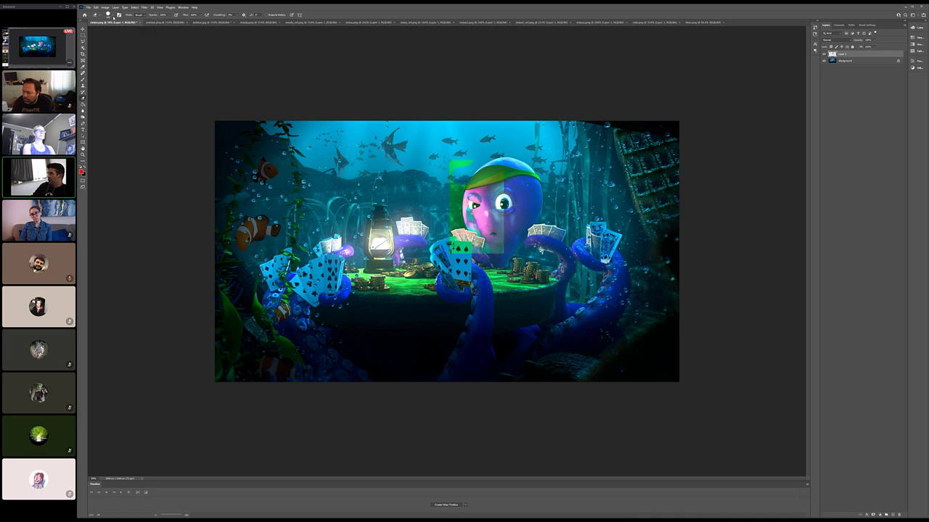
Step: Erase the recolored patch around the octopus's face with a soft eraser, then toggle the layer to compare and leave it hidden
left_click(111, 14)
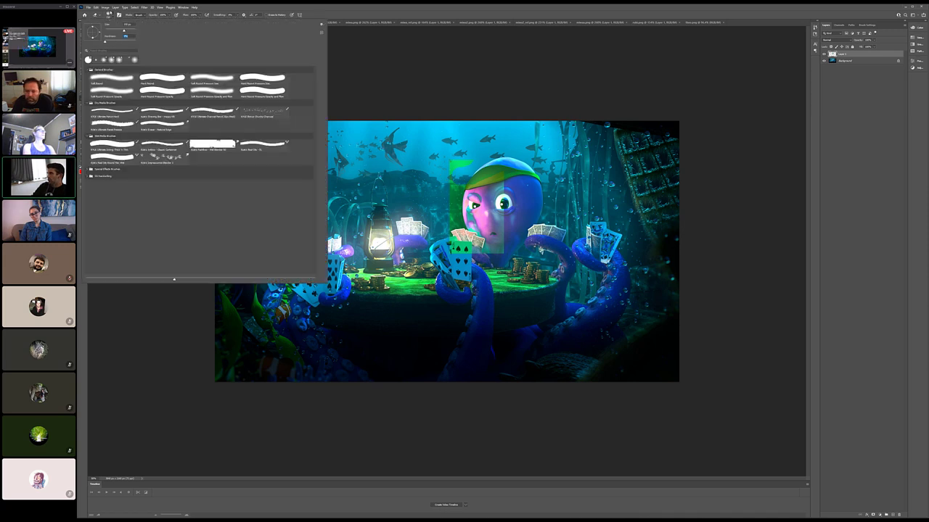
key("Escape")
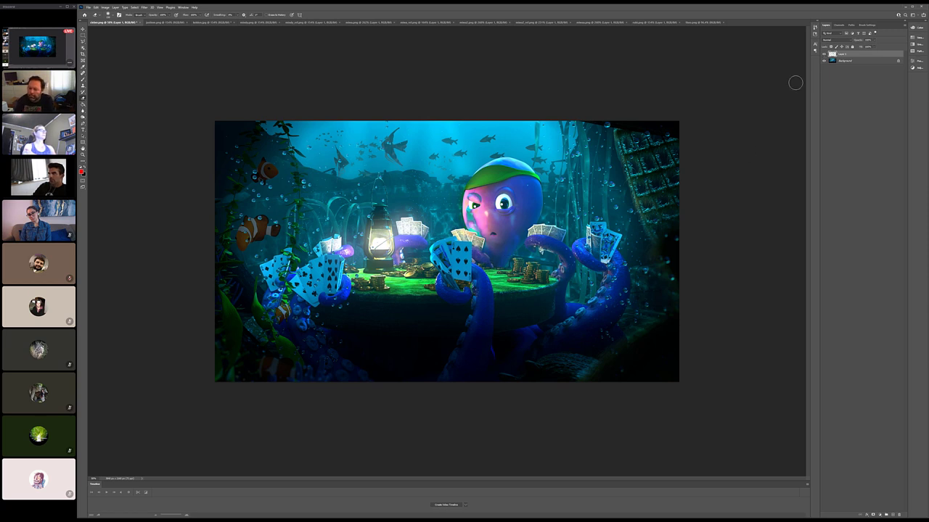
left_click(825, 53)
left_click(824, 54)
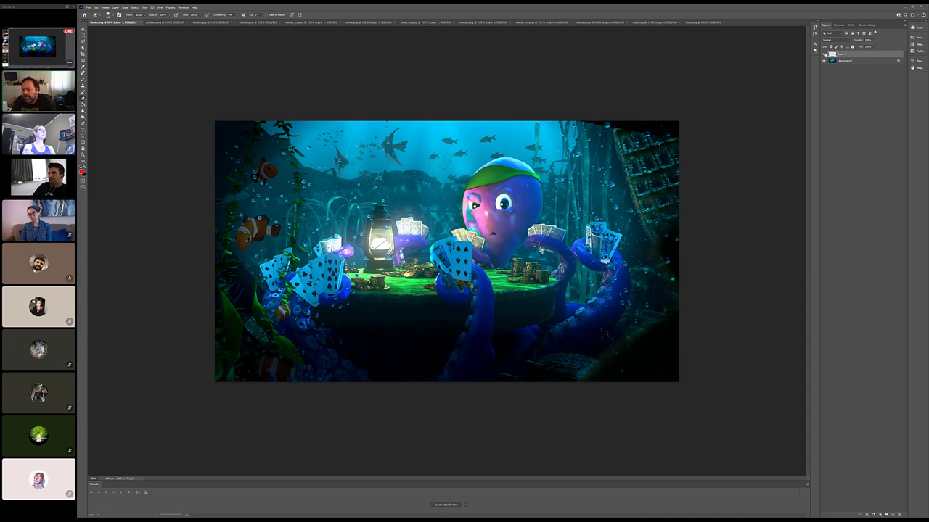
left_click(824, 53)
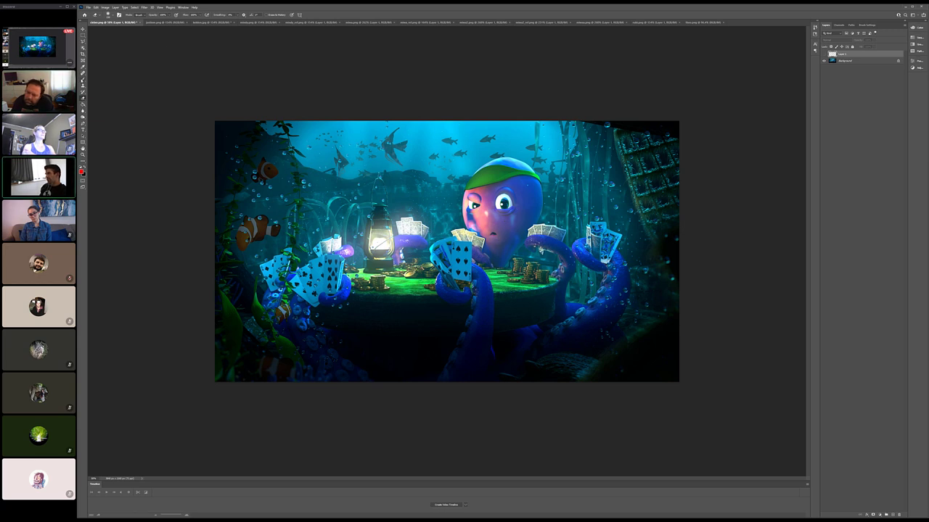
Step: Select the background layer and brush a thin red curve beside the octopus's raised tentacle near the dark rocks
key("b")
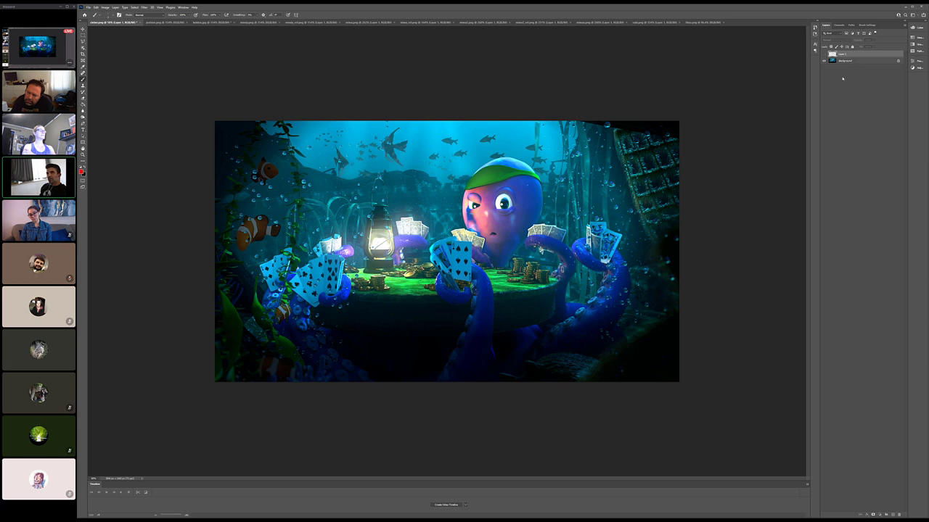
key("alt+bracketleft")
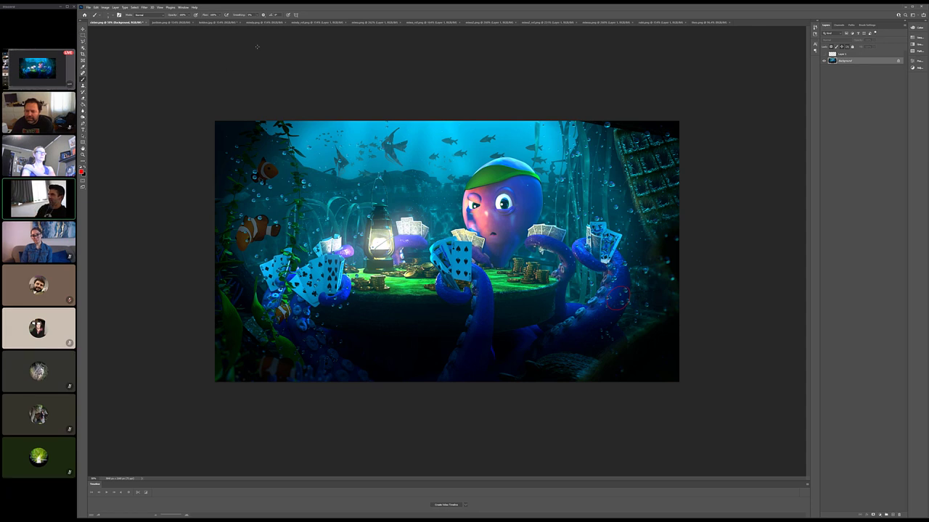
Step: Open the green-lit haunted house image with the car, then view and dismiss a call participant's options
left_click(167, 23)
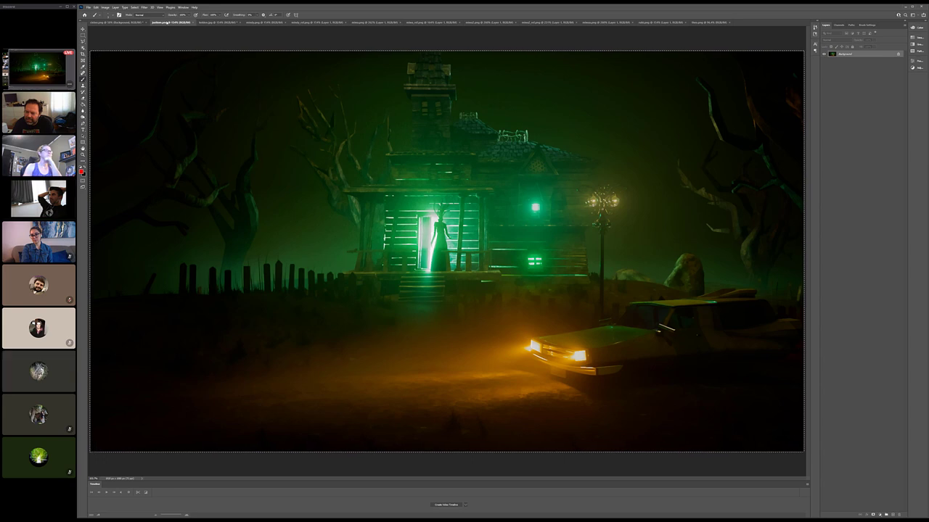
mouse_move(2, 370)
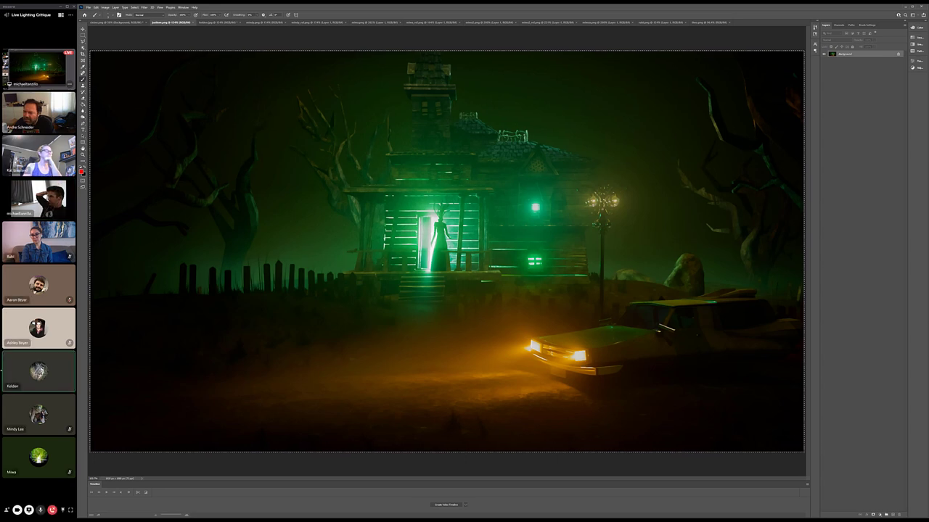
right_click(69, 297)
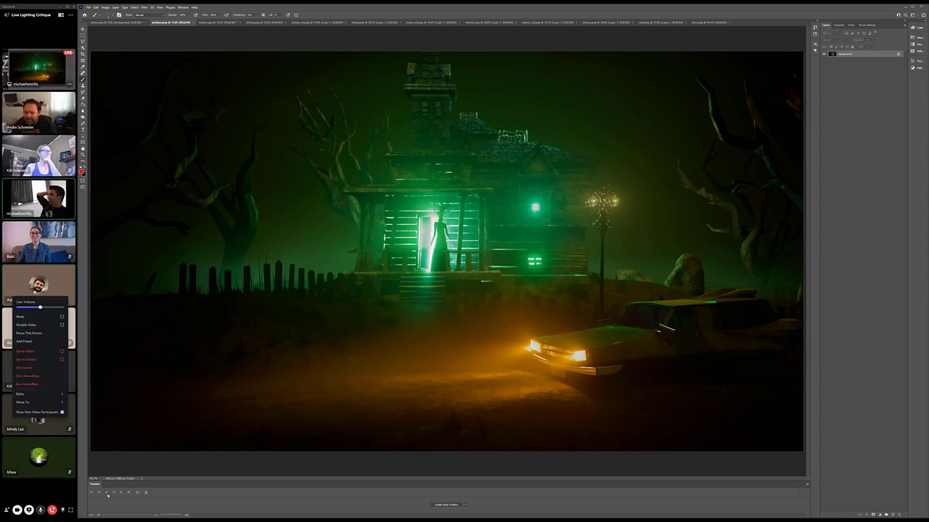
left_click(37, 492)
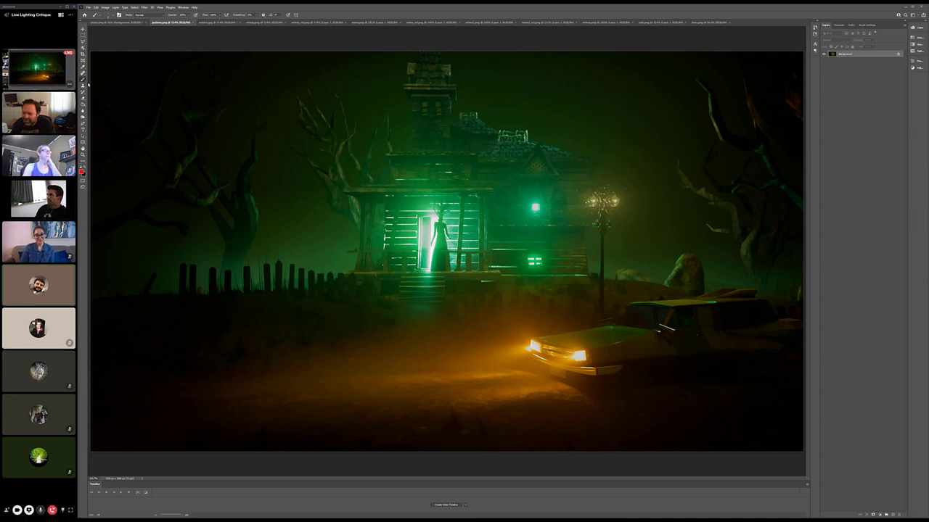
Step: Circle the bare tree beside the haunted house's porch in red and undo the brush marks
key("ctrl+a")
mouse_move(401, 119)
left_mouse_down()
mouse_move(286, 174)
mouse_move(314, 248)
mouse_move(349, 265)
left_mouse_up()
left_click_drag(390, 129, 397, 151)
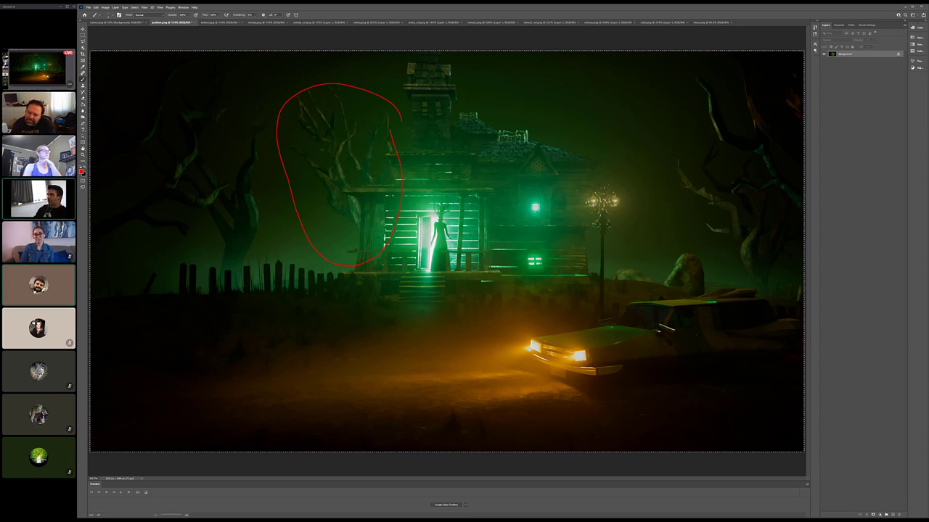
key("ctrl+z")
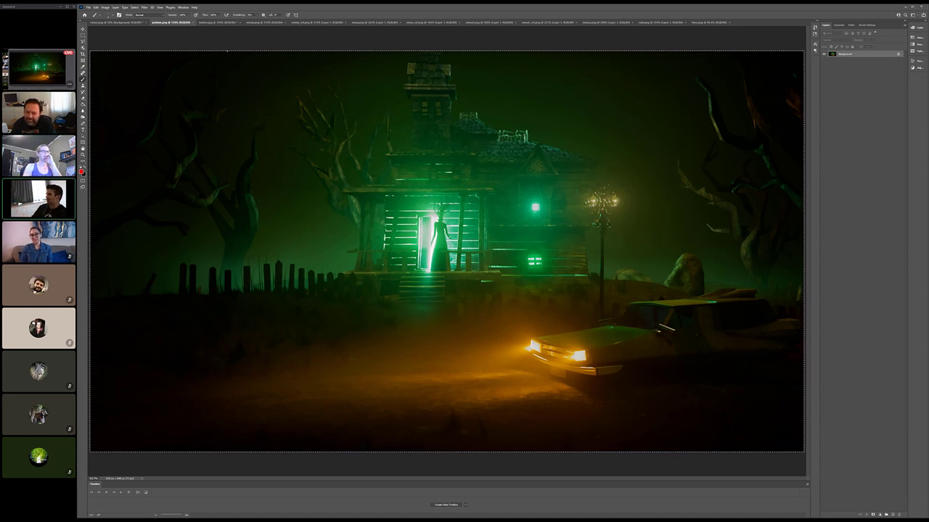
Step: Look through the office scene and the axolotl reference board, ending on the axolotl render
left_click(226, 21)
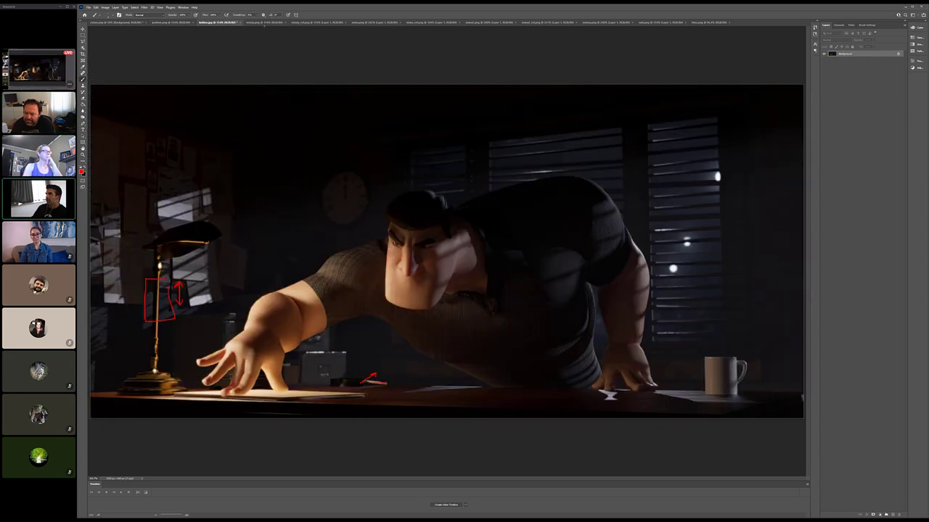
left_click(268, 23)
left_click(321, 22)
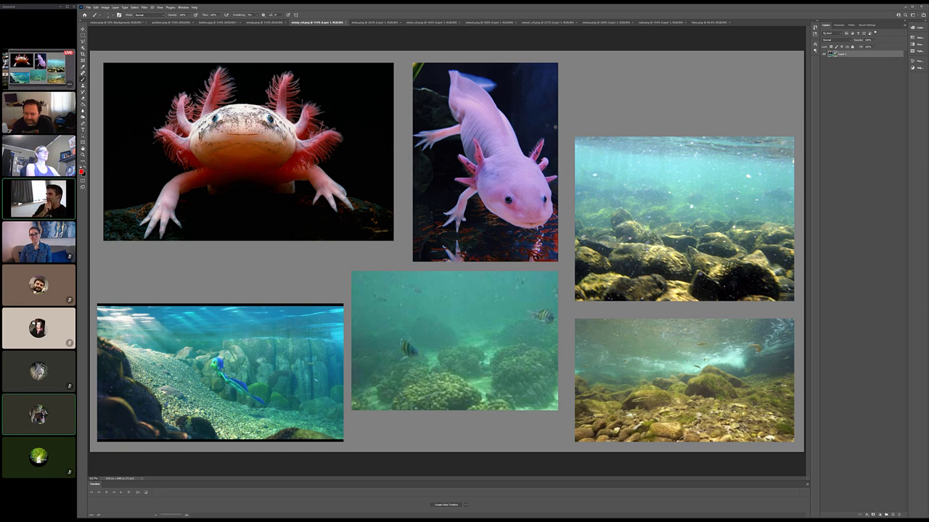
left_click(265, 23)
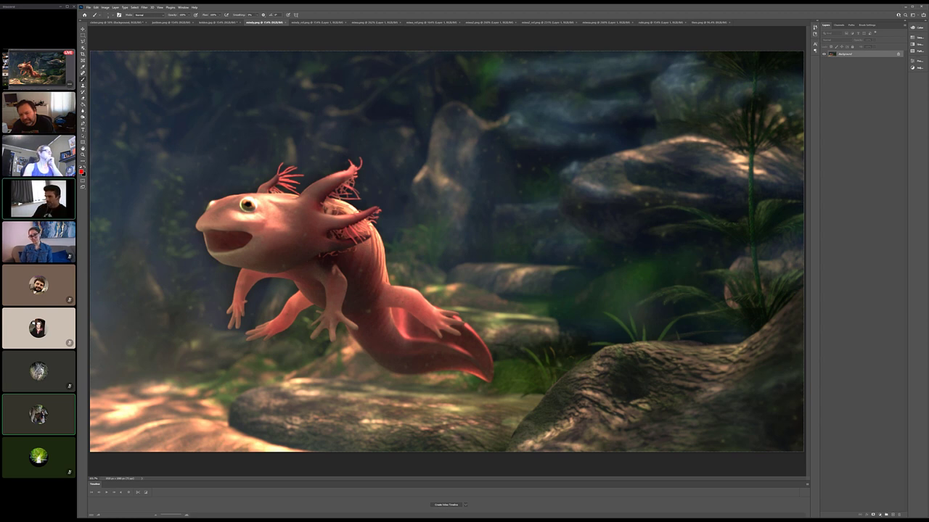
Step: Switch to Discord, view the winning submission enlarged in the 04-axolotl channel, and return to the axolotl render in Photoshop
key("Escape")
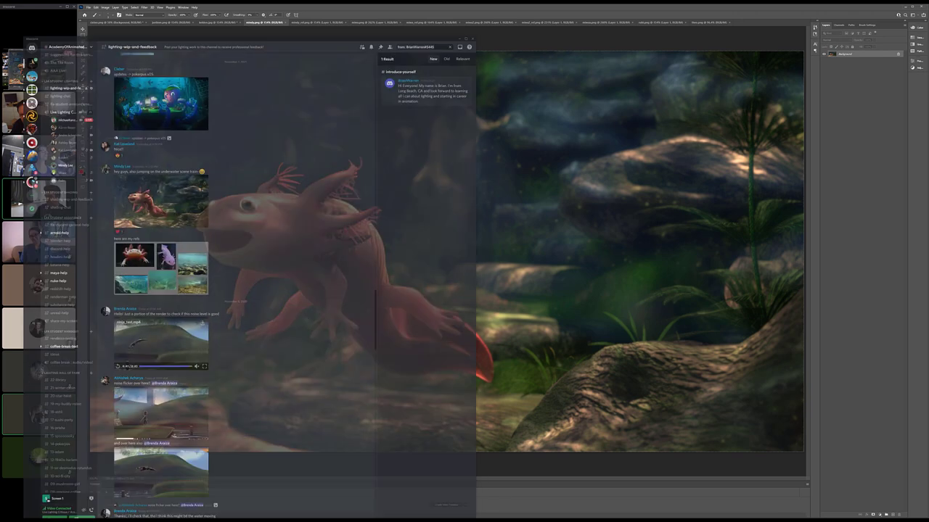
scroll(40, 328, "down", 3)
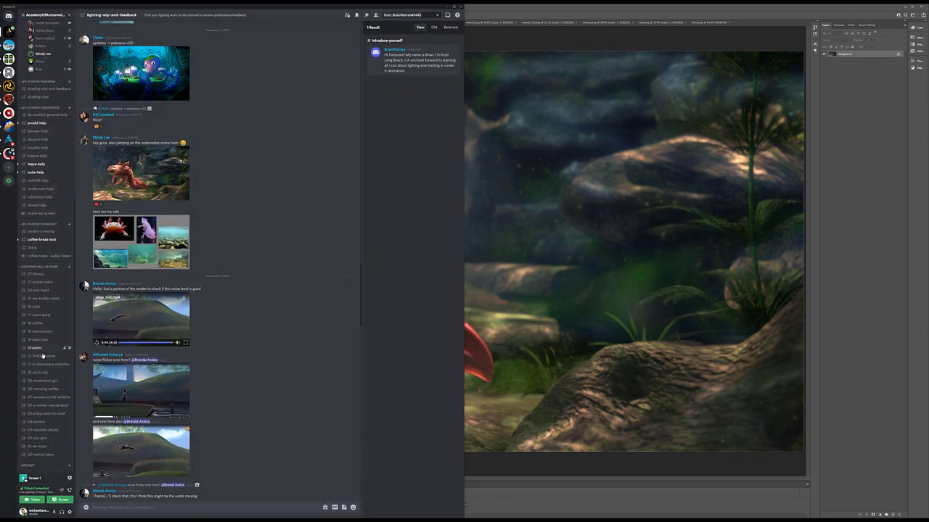
left_click(42, 421)
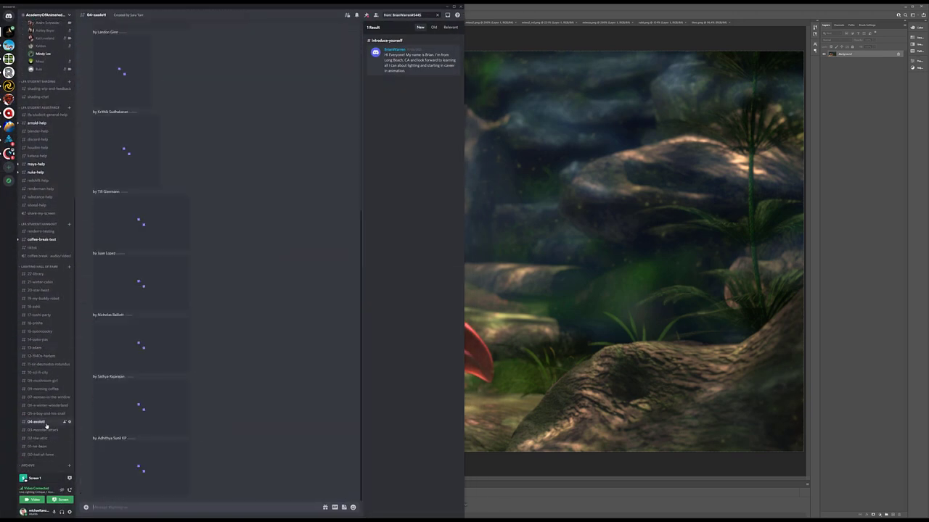
scroll(135, 442, "up", 10)
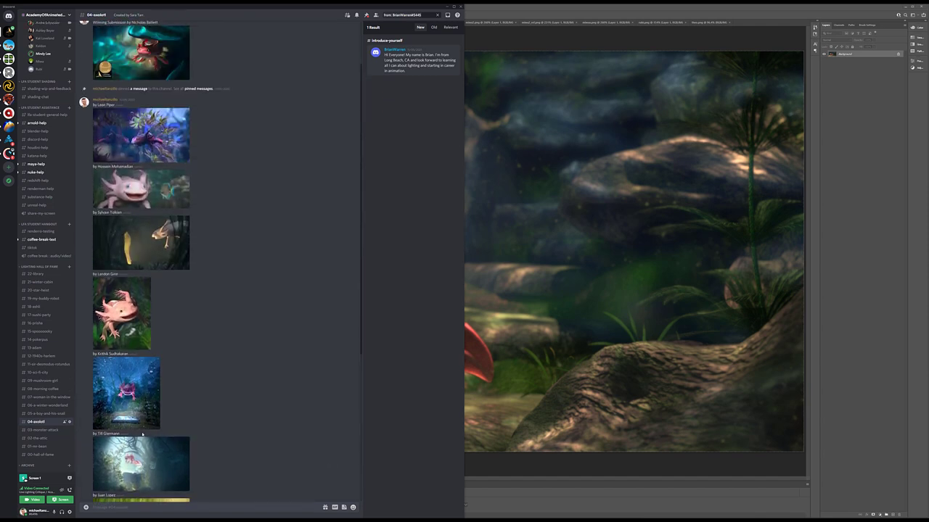
left_click(141, 122)
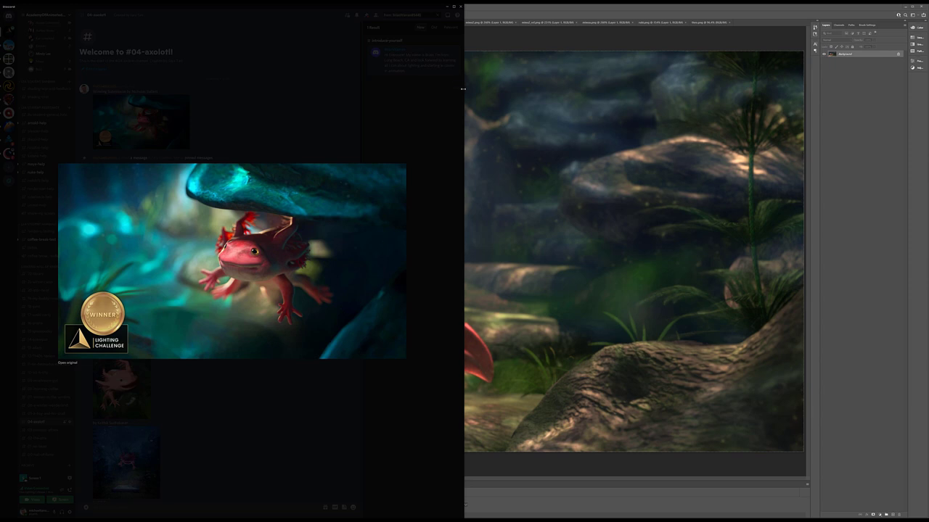
left_click(447, 8)
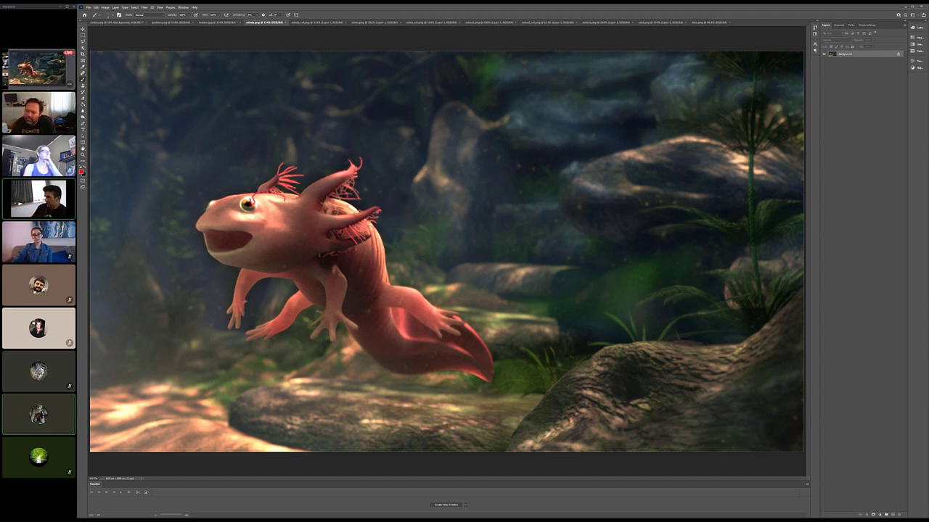
Step: Outline the area around and behind the axolotl's eye in red and undo it
left_click_drag(254, 194, 268, 218)
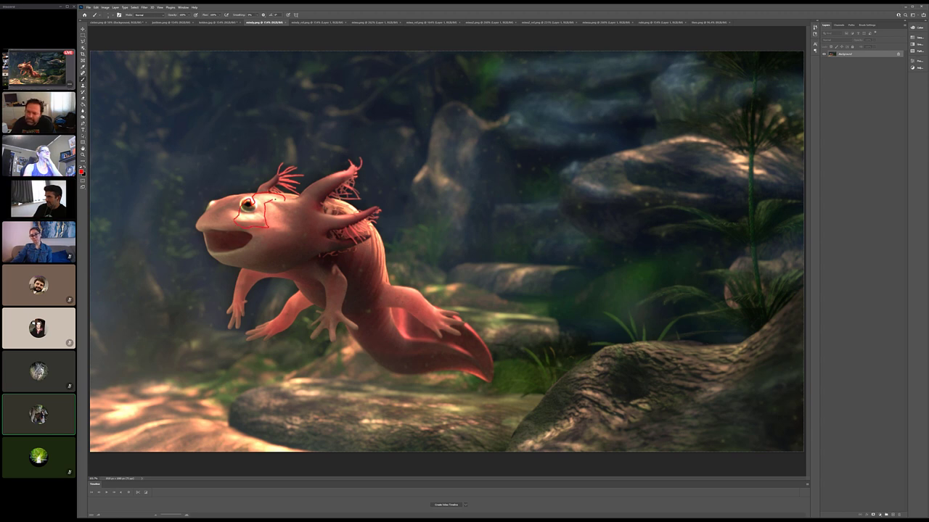
key("ctrl+z")
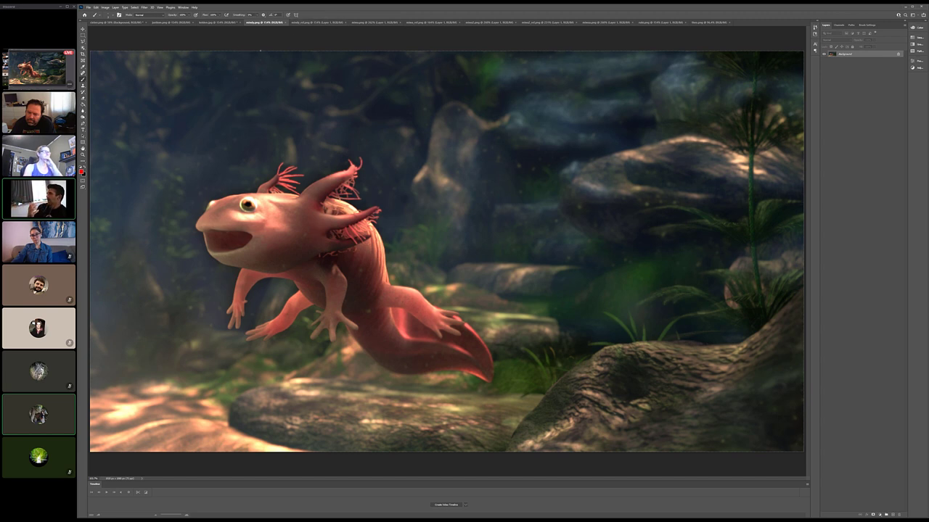
Step: Trace red curves across the heads in the two axolotl reference photos and return to the render to mark its lower jaw
left_click(310, 22)
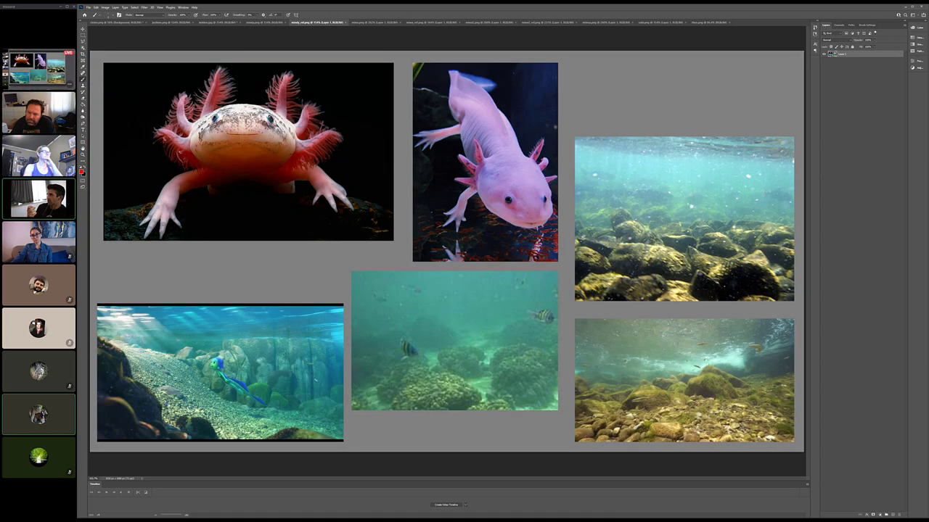
left_click_drag(202, 122, 267, 118)
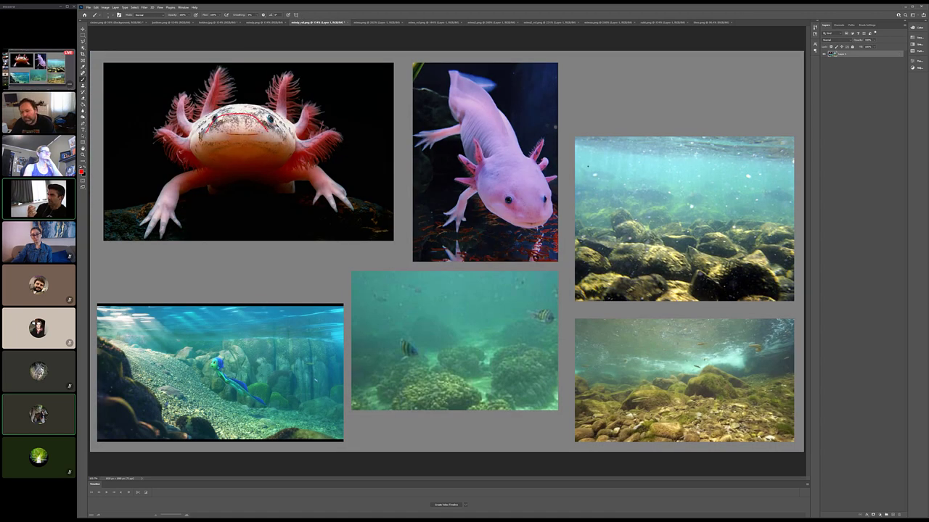
left_click_drag(486, 179, 544, 173)
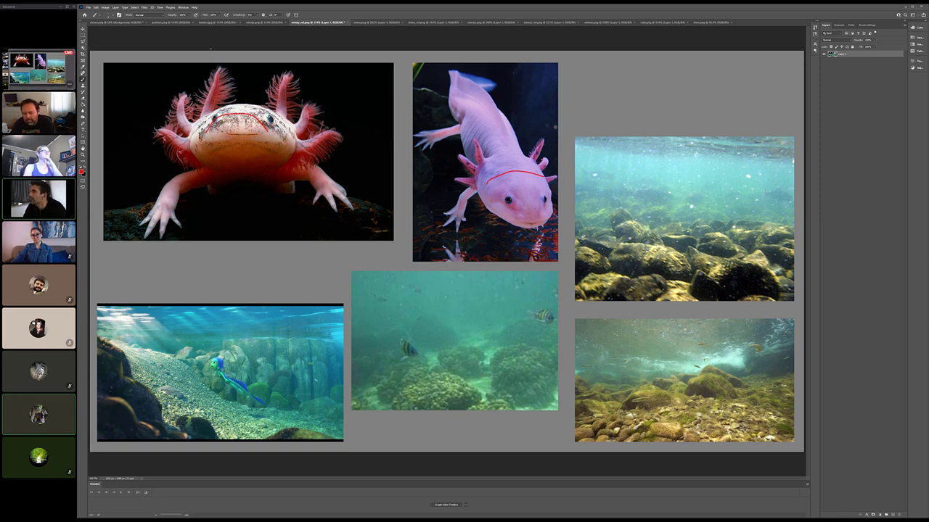
left_click(263, 22)
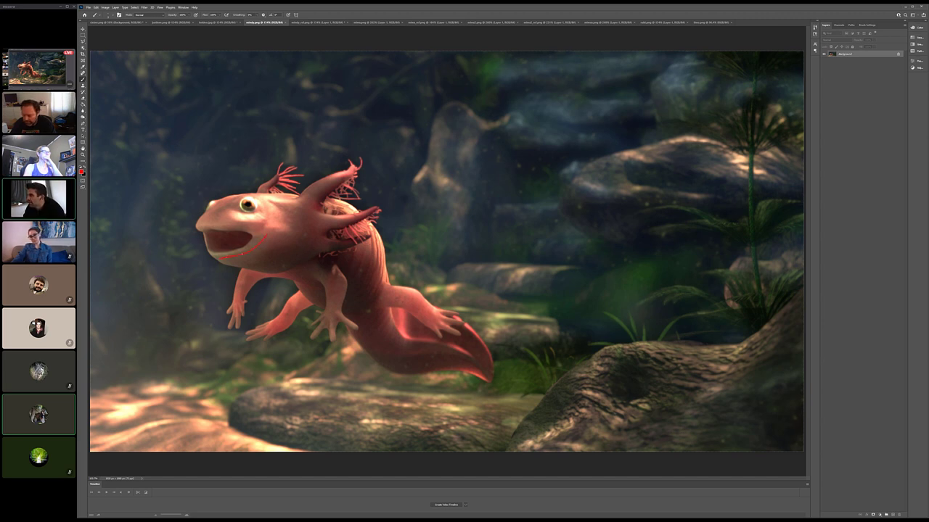
Step: Trace and undo the axolotl's jaw curve, and circle the shadow beneath the head in the black-background reference photo, comparing it with the render
left_click_drag(219, 258, 266, 233)
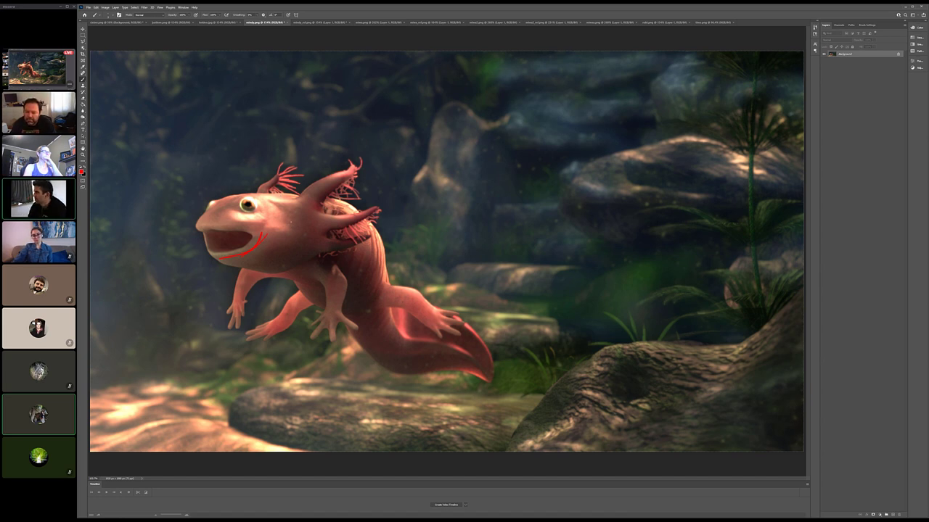
key("ctrl+z")
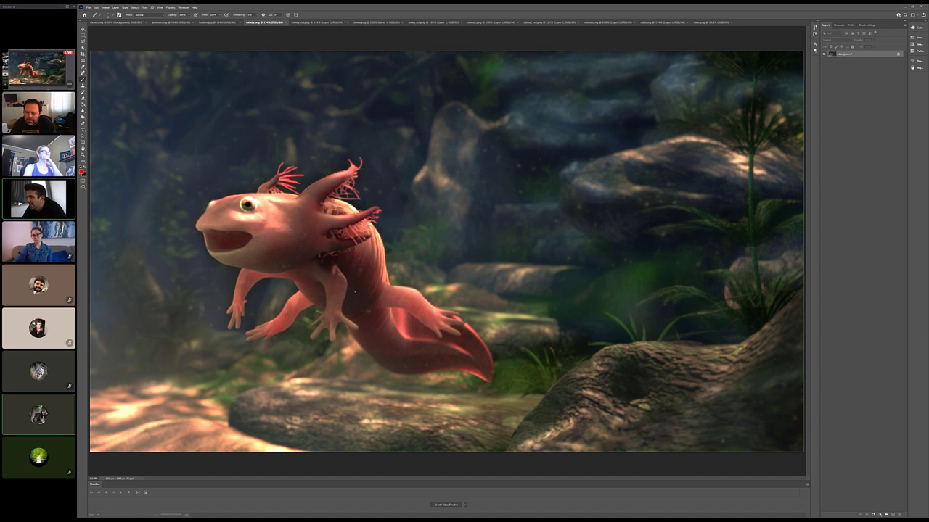
left_click(317, 22)
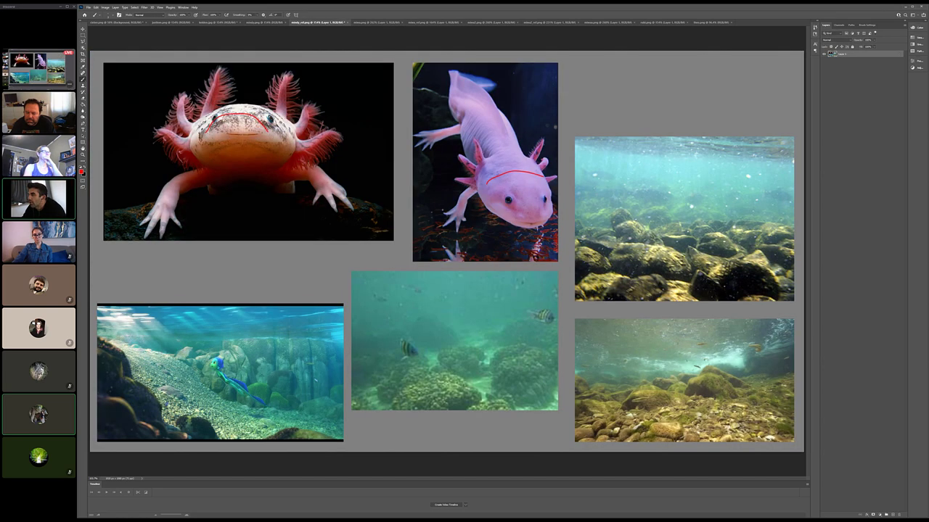
left_click_drag(243, 153, 255, 154)
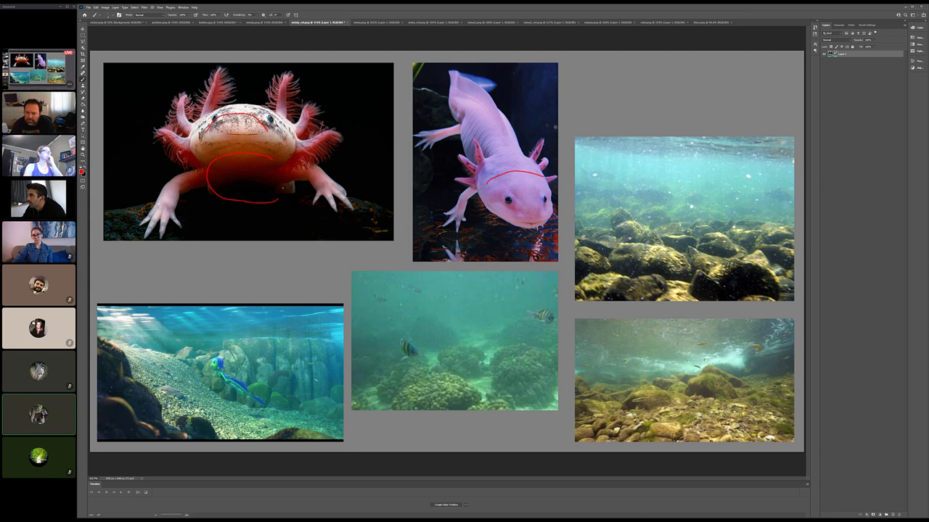
left_click(265, 23)
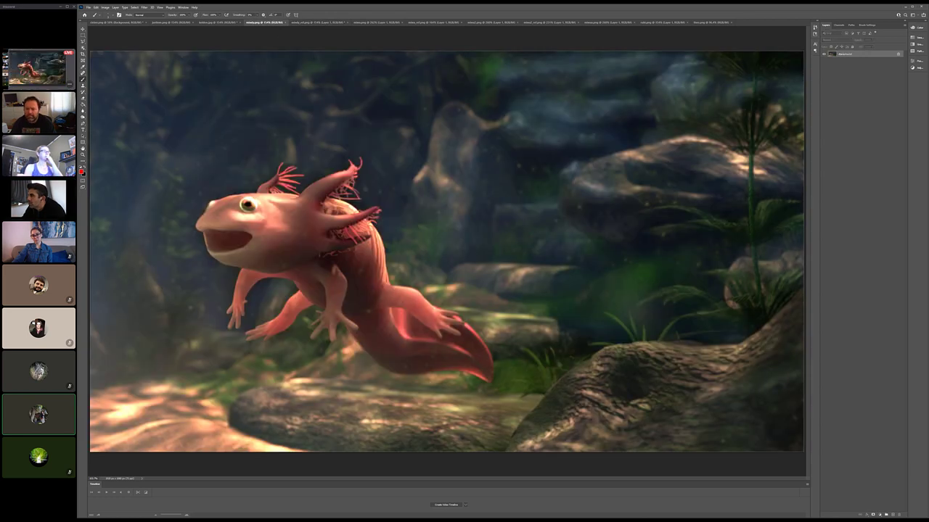
left_click(317, 22)
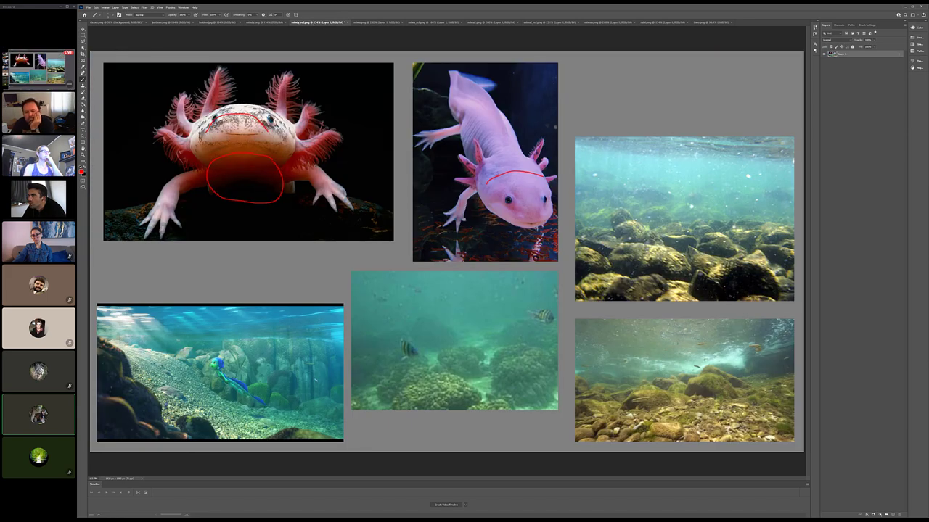
Step: Mark the render's shadowed flank, belly, tail and far gills with red outlines and short strokes, and compare it with the reference board
left_click(265, 23)
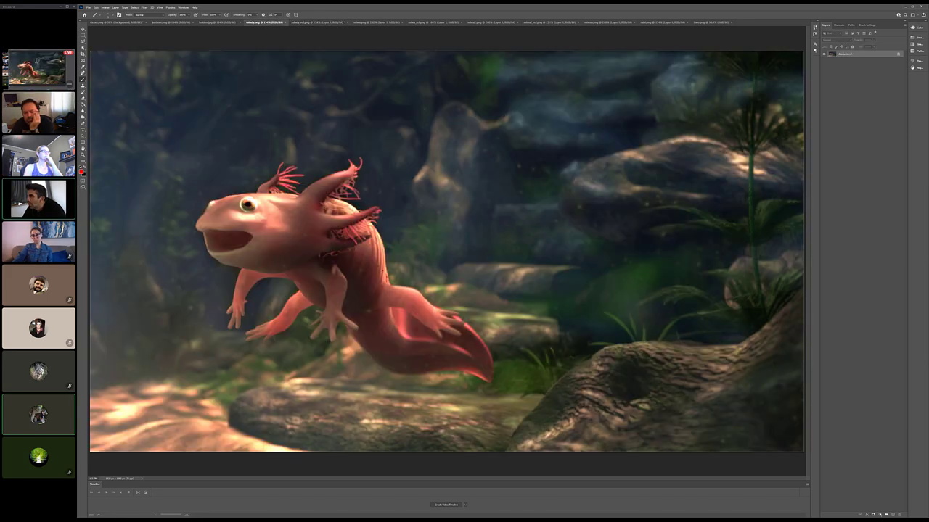
left_click_drag(331, 246, 371, 298)
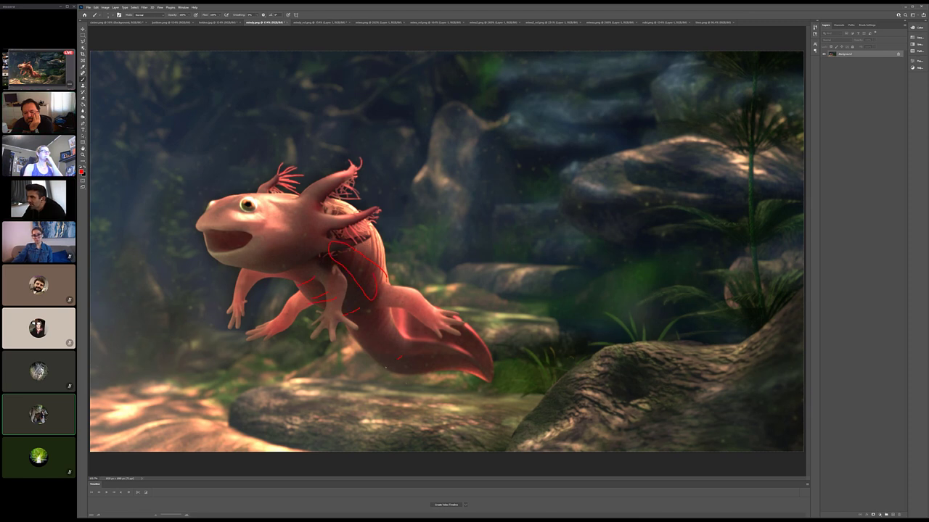
left_click_drag(387, 367, 401, 356)
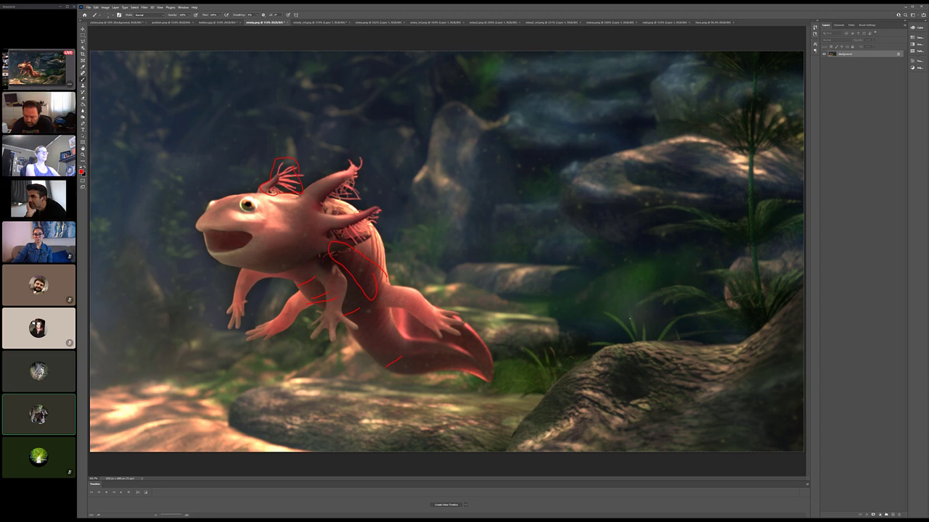
left_click(331, 26)
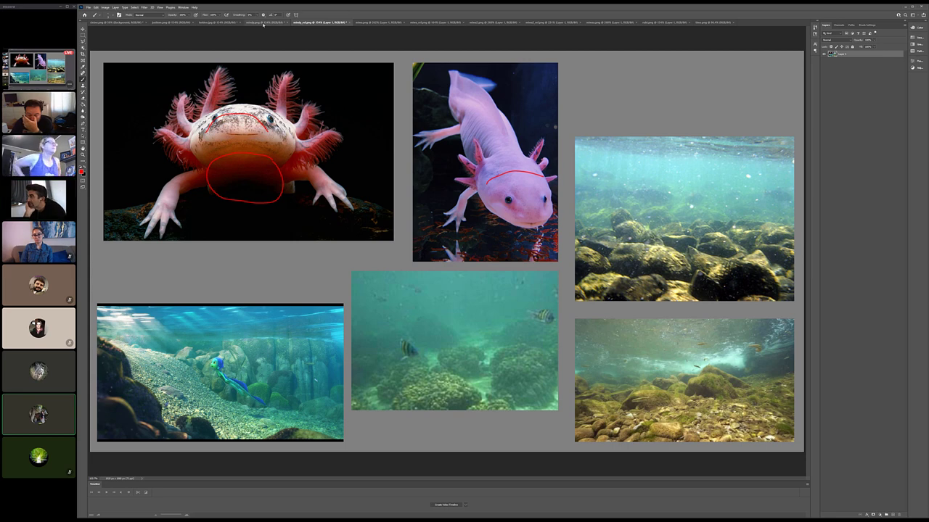
left_click(248, 23)
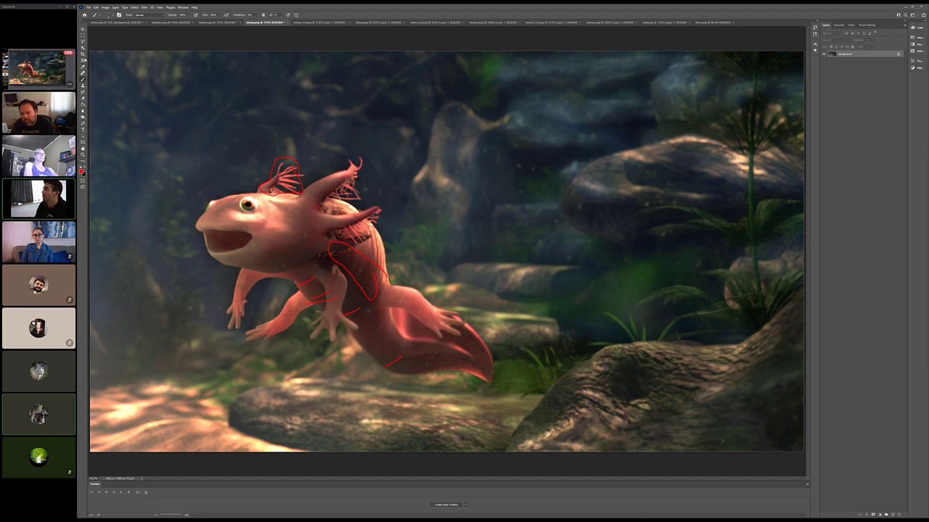
Step: Select a rectangular area around the whole axolotl and copy it to a new layer
key("m")
left_click_drag(184, 151, 532, 400)
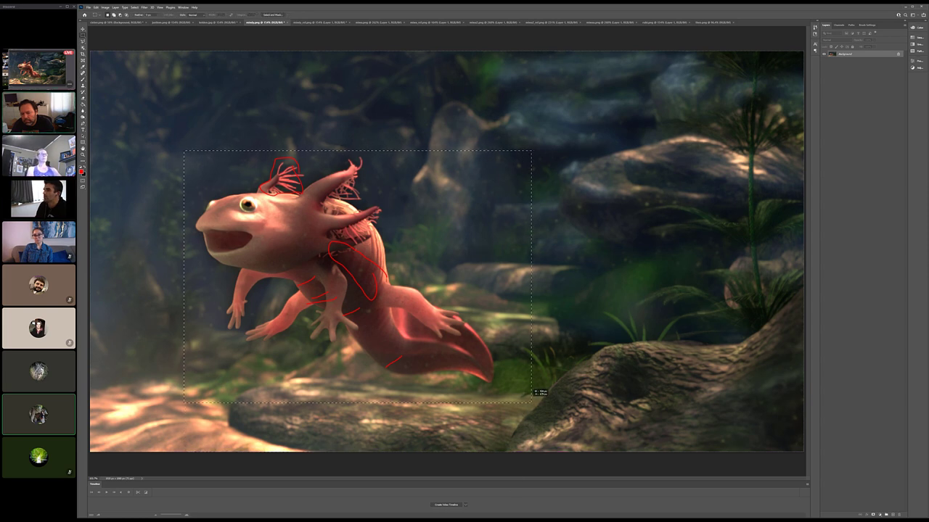
key("ctrl+j")
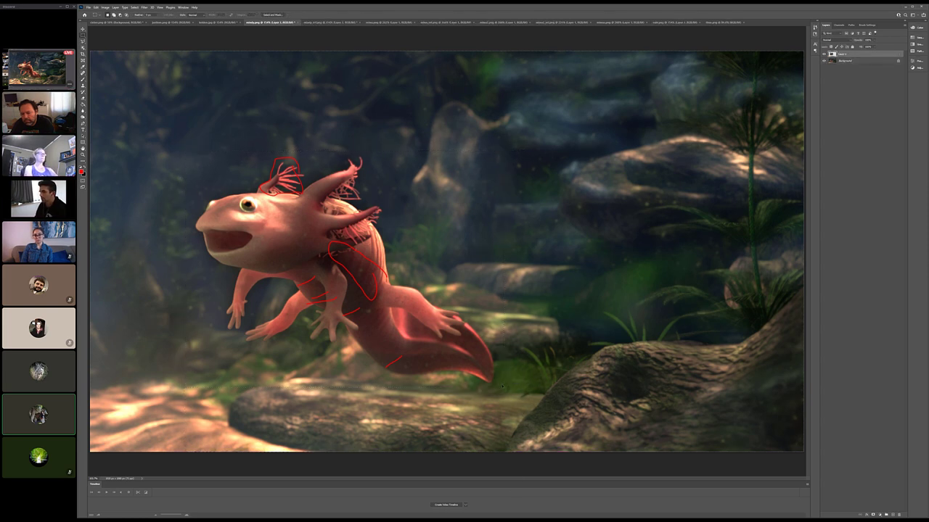
key("ctrl+z")
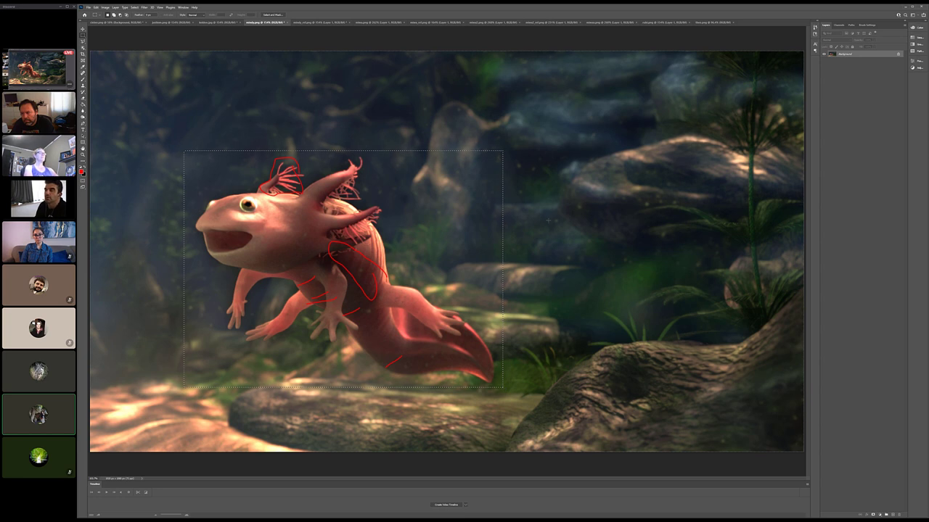
key("ctrl+j")
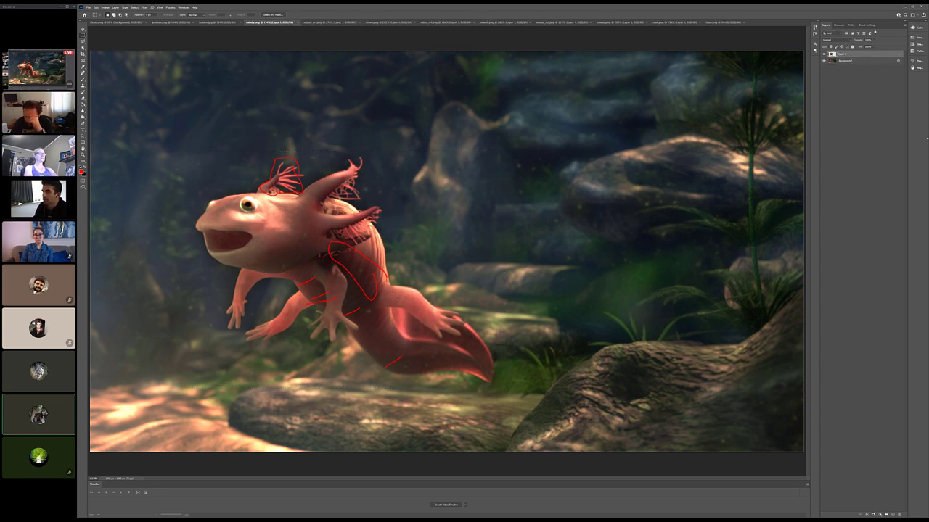
Step: Shift the Background layer's midtones toward cyan, green and blue with Color Balance
left_click(849, 62)
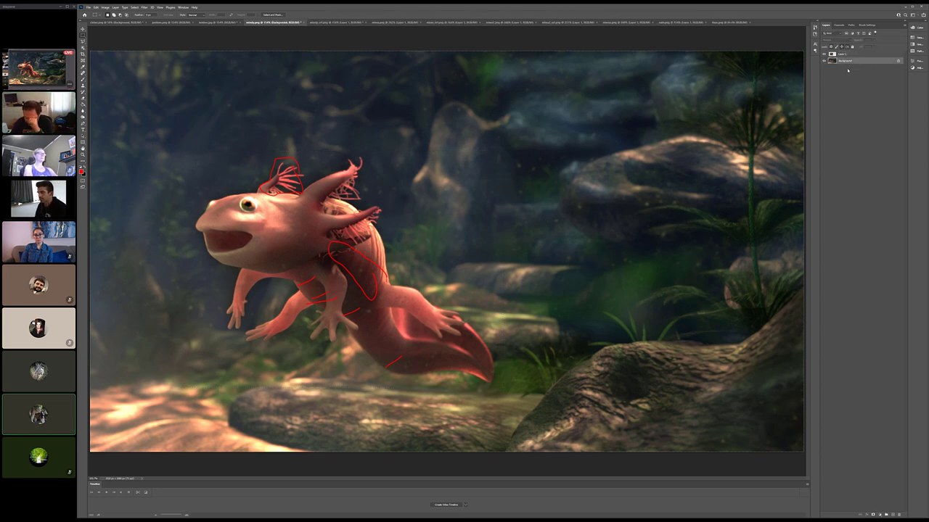
key("ctrl+b")
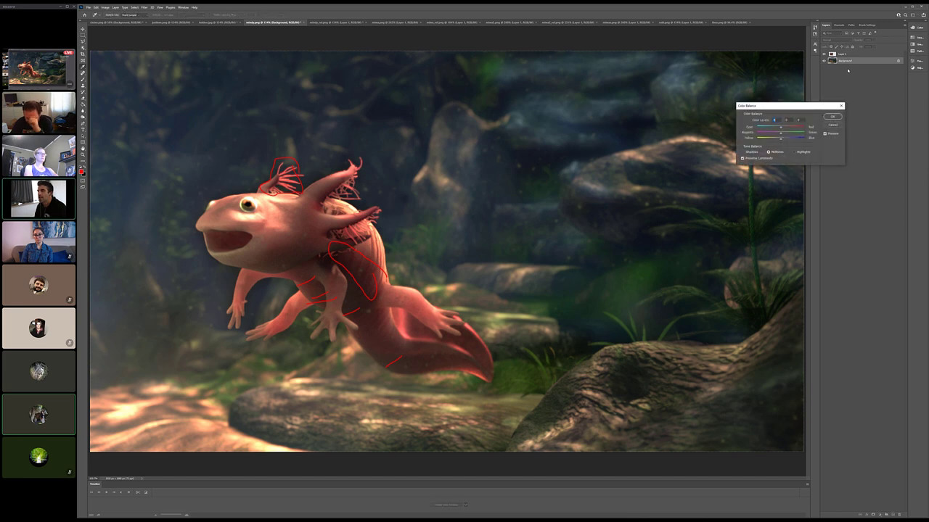
mouse_move(778, 143)
left_mouse_down()
mouse_move(787, 140)
mouse_move(778, 128)
mouse_move(783, 135)
left_mouse_up()
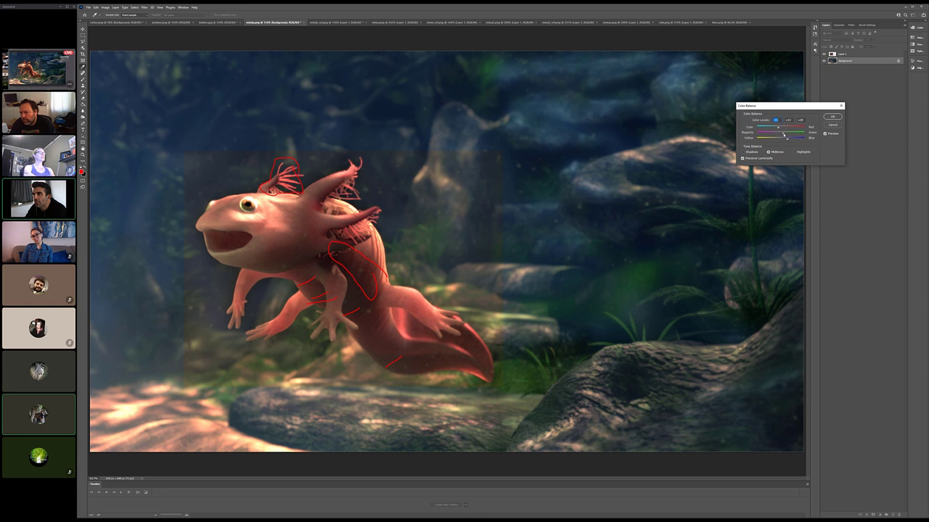
left_click(832, 116)
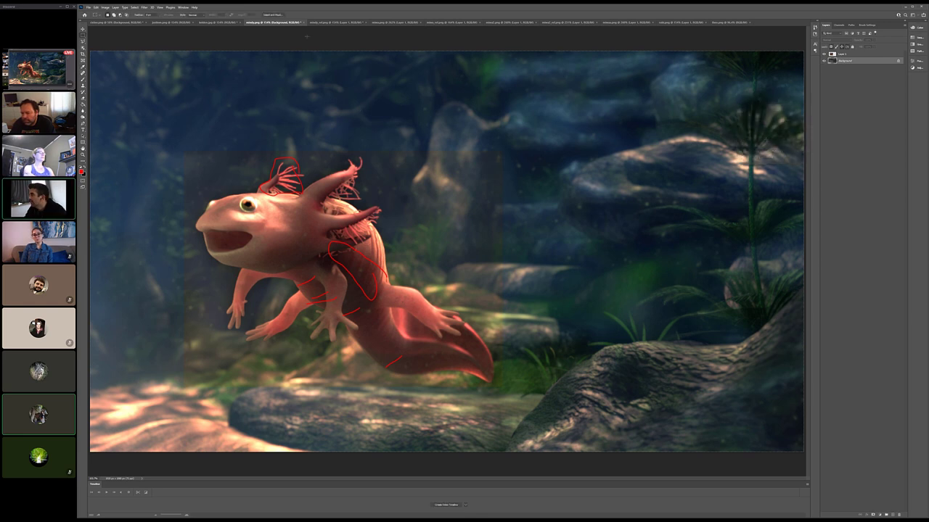
Step: Erase the uncorrected surroundings around the axolotl on Layer 1 with a soft eraser, toggling the Background's visibility to check the cutout
key("b")
left_click(395, 132)
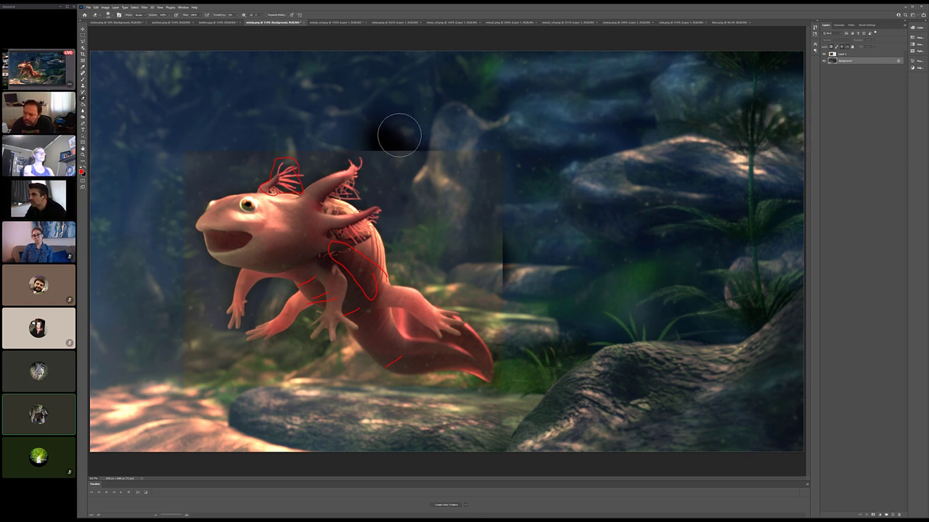
key("ctrl+z")
left_click(845, 54)
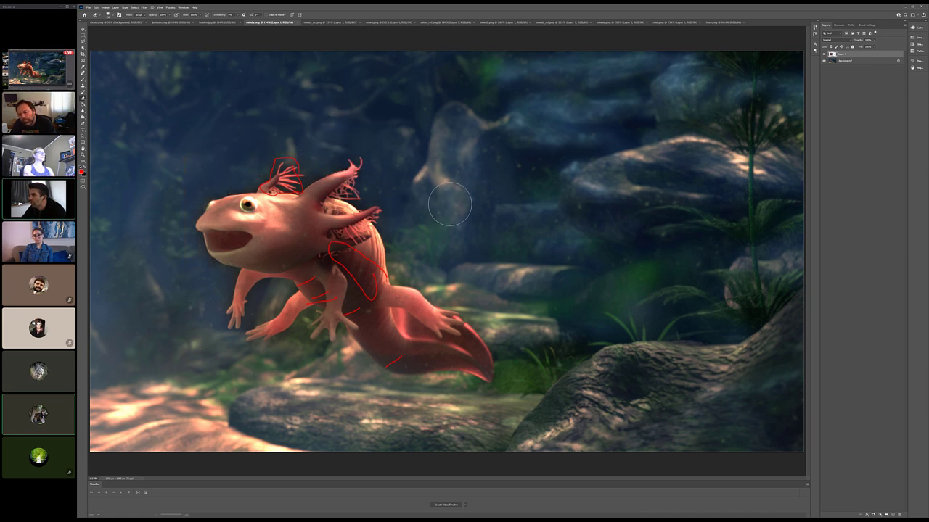
left_click(824, 62)
left_click(824, 61)
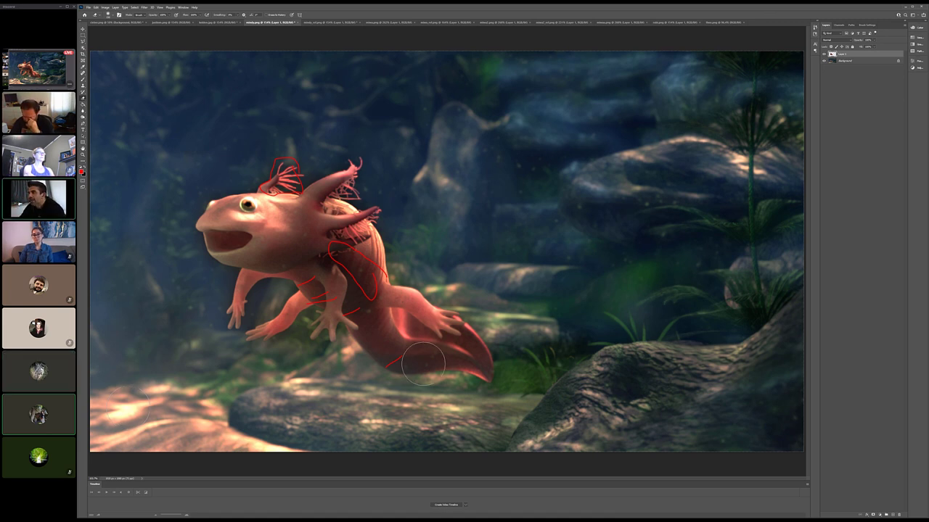
Step: Compare the originally opened render with the color-corrected version through the document history, ending on the latest state
left_click(814, 27)
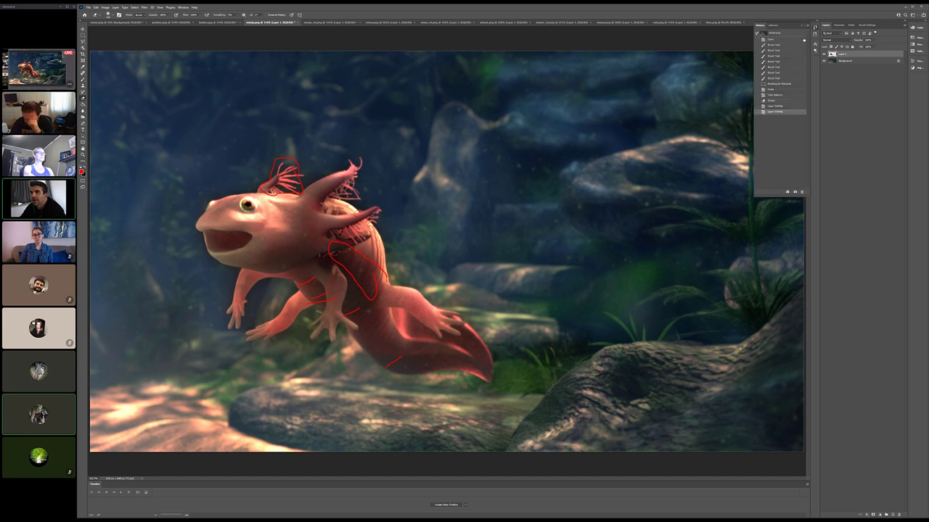
left_click(786, 40)
left_click(778, 111)
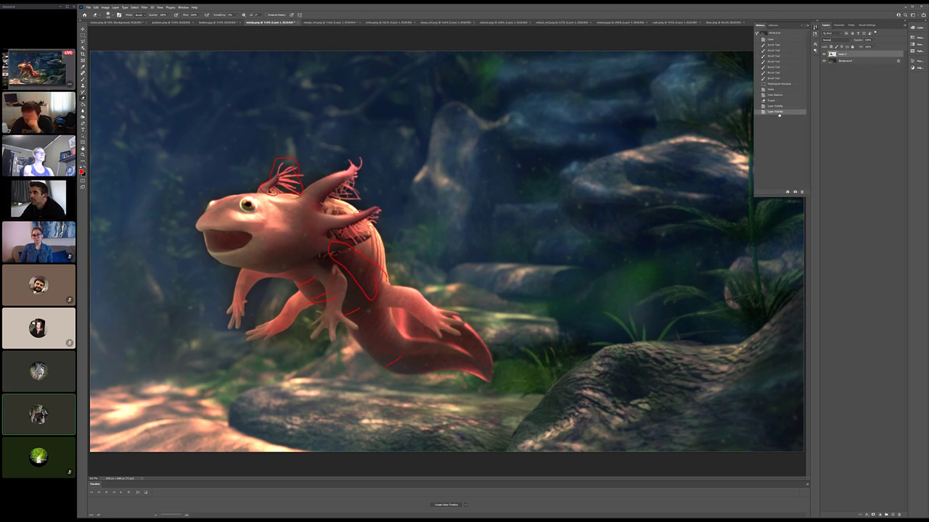
left_click(775, 41)
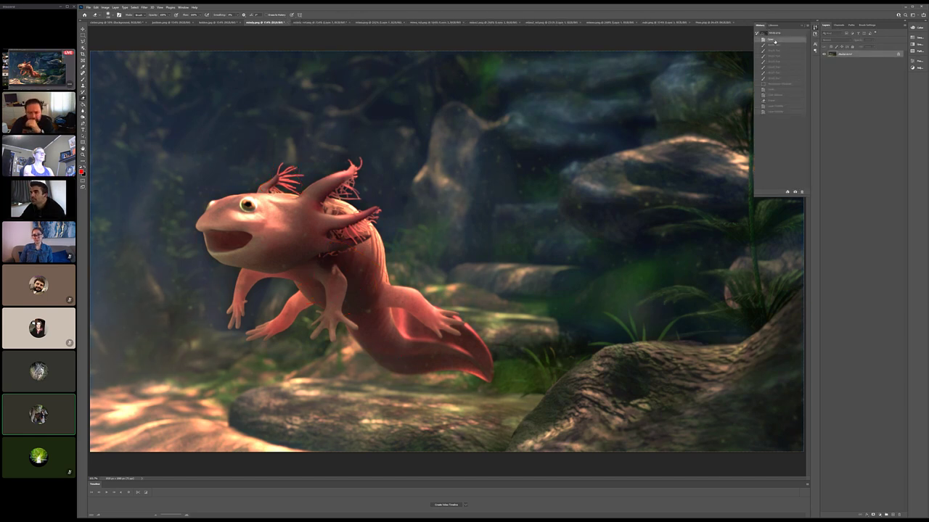
left_click(780, 112)
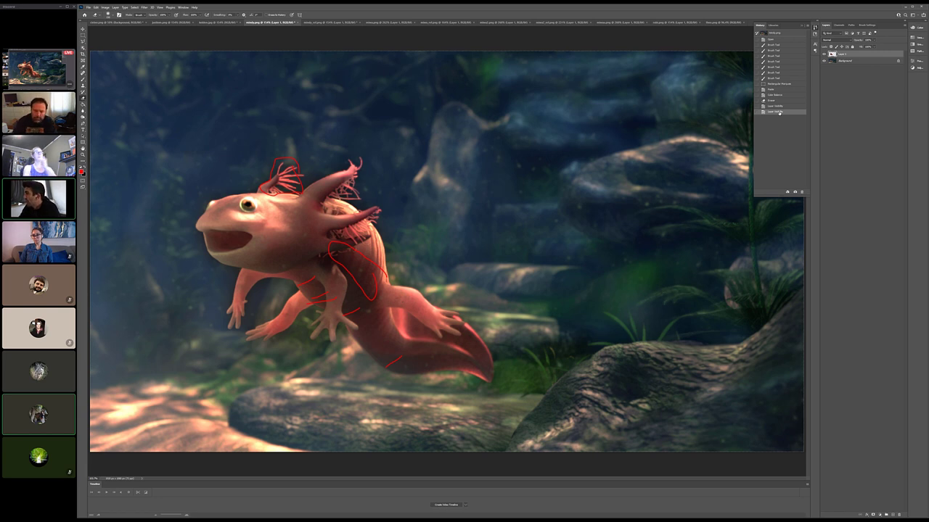
Step: Shift the midtones of the axolotl on Layer 1 toward red and magenta with Color Balance
left_click(874, 54)
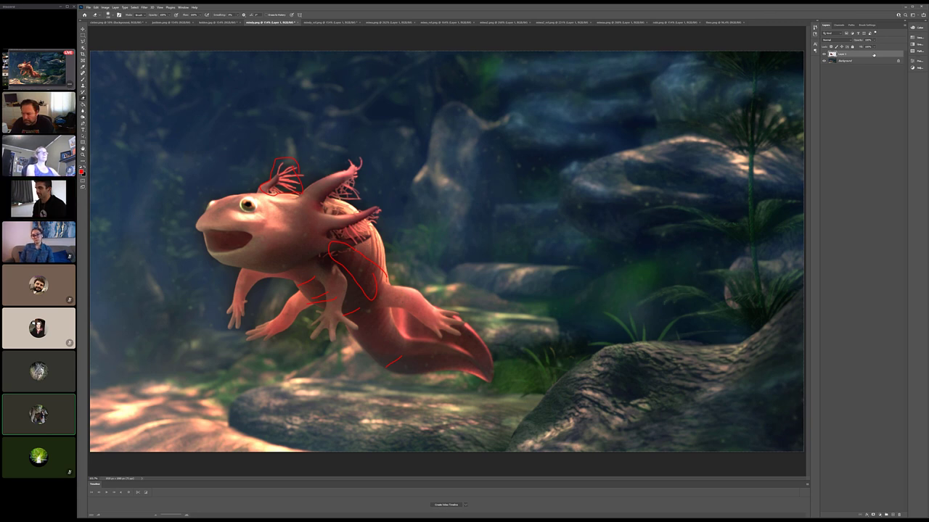
key("ctrl+b")
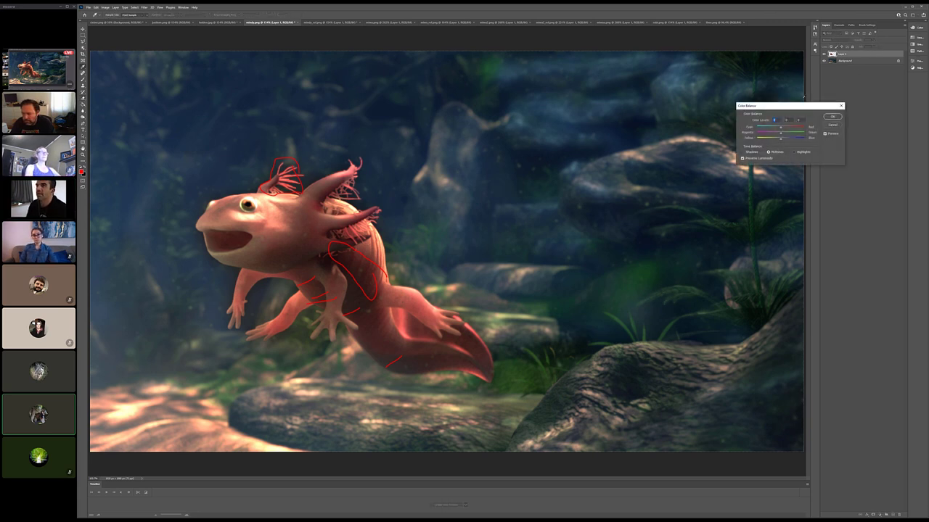
left_click_drag(780, 134, 785, 129)
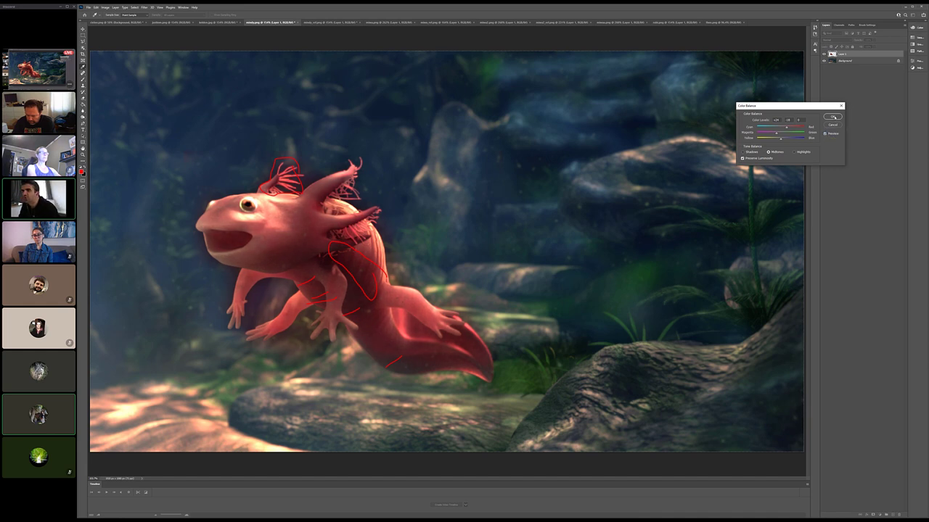
left_click(833, 117)
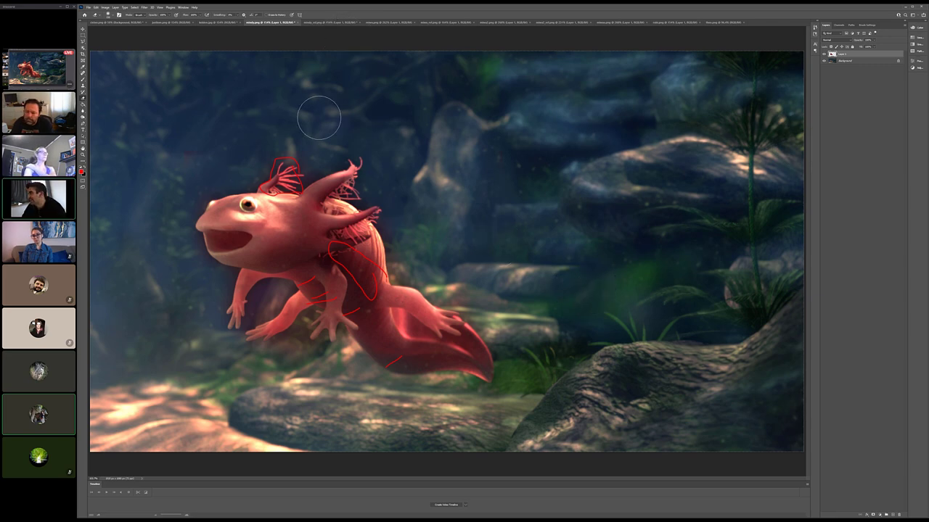
Step: View the axolotl reference board and the red-lit sphere character render, and return to the axolotl render
left_click(346, 22)
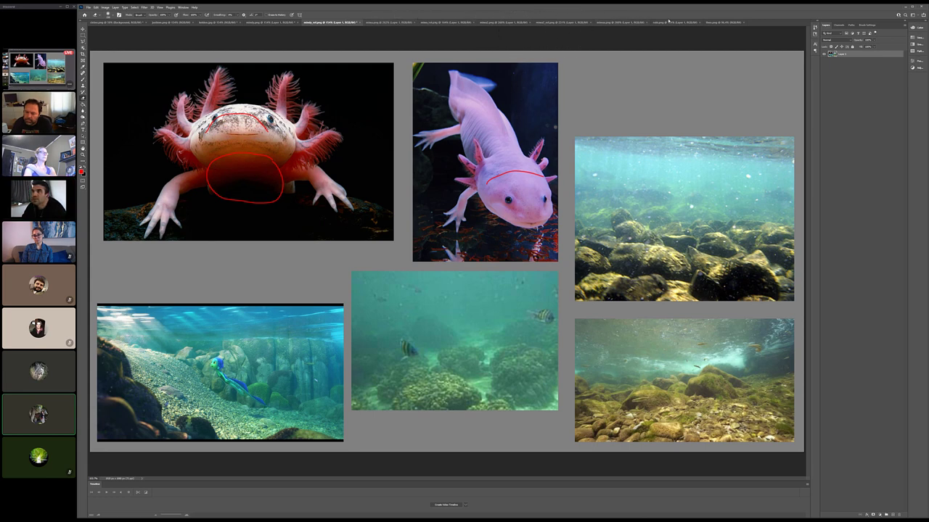
left_click(390, 22)
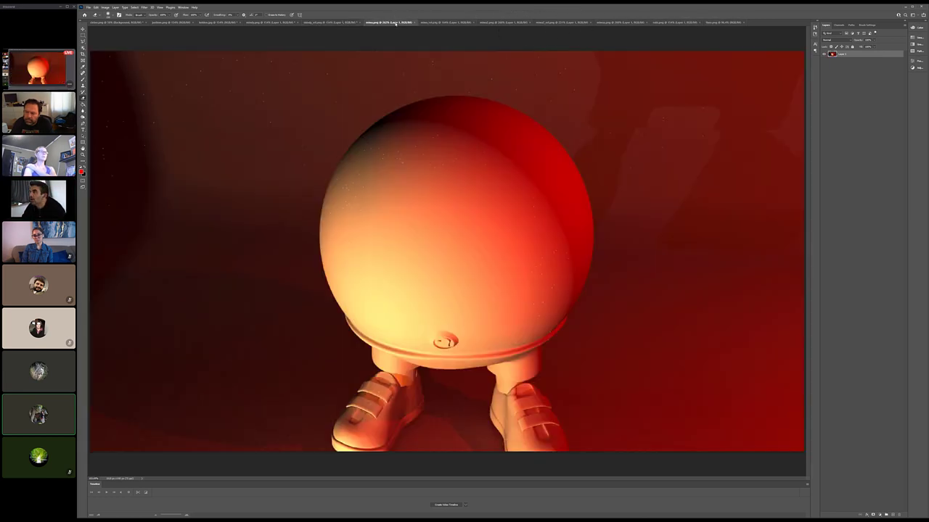
left_click(263, 22)
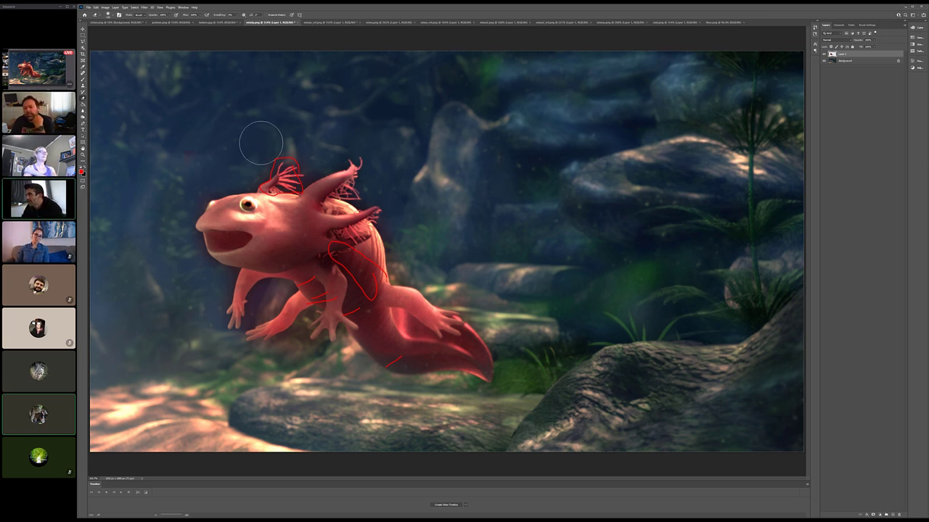
Step: Sketch a red brush stroke from below the axolotl's jaw to the foreground rocks and undo it
key("b")
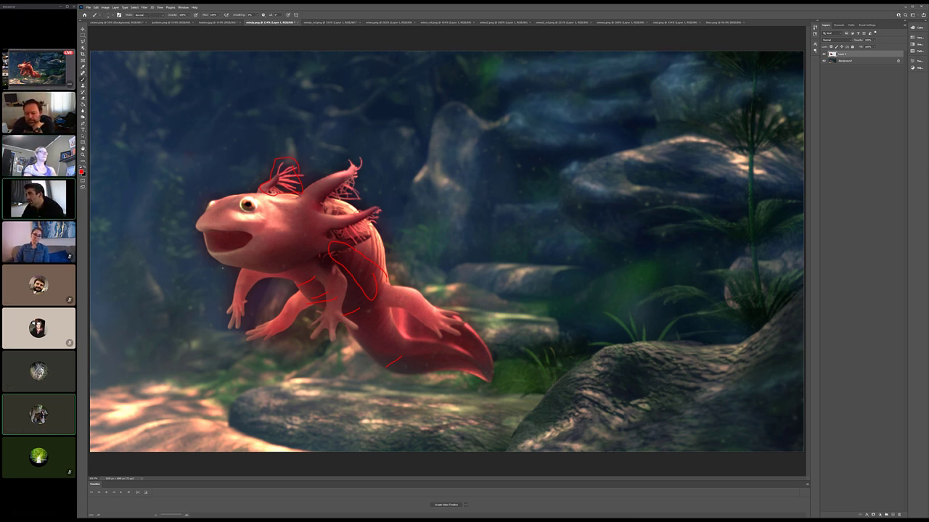
left_click_drag(223, 266, 355, 428)
key("ctrl+z")
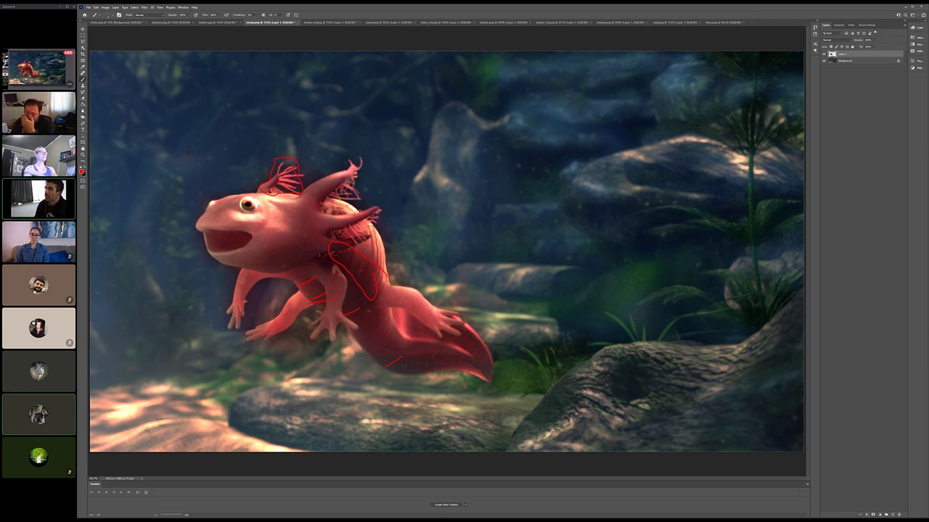
Step: Outline the flat foreground rock beneath the axolotl with red brush strokes and undo the closing stroke and outline
mouse_move(515, 388)
left_mouse_down()
mouse_move(436, 402)
mouse_move(332, 397)
mouse_move(273, 420)
mouse_move(275, 464)
mouse_move(256, 450)
left_mouse_up()
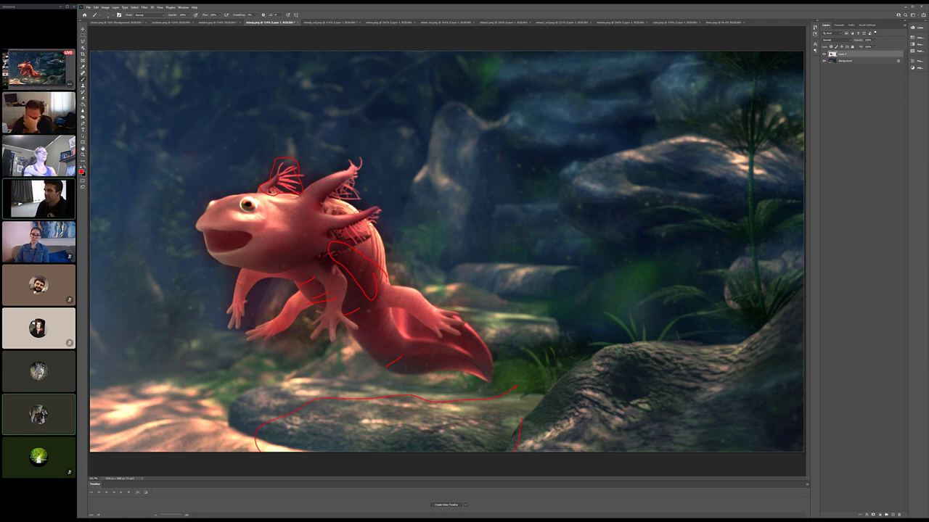
left_click_drag(520, 419, 516, 392)
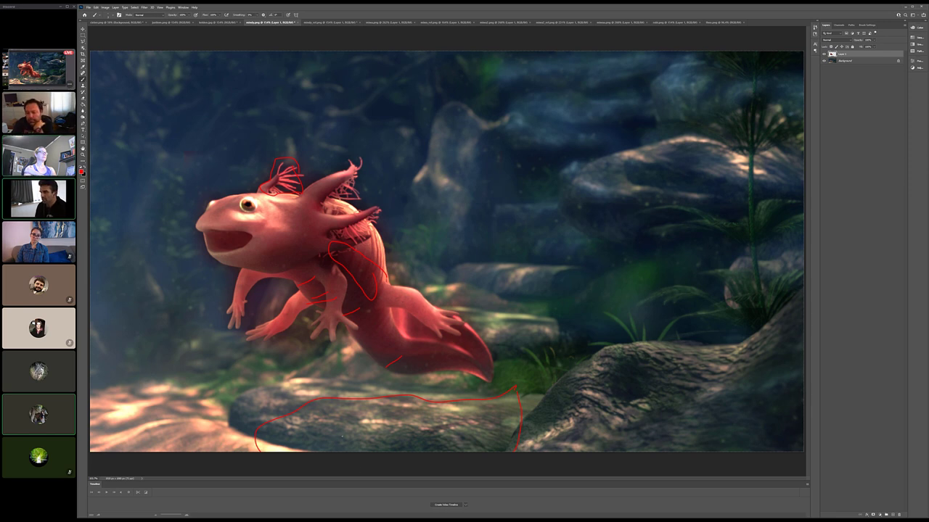
key("ctrl+z")
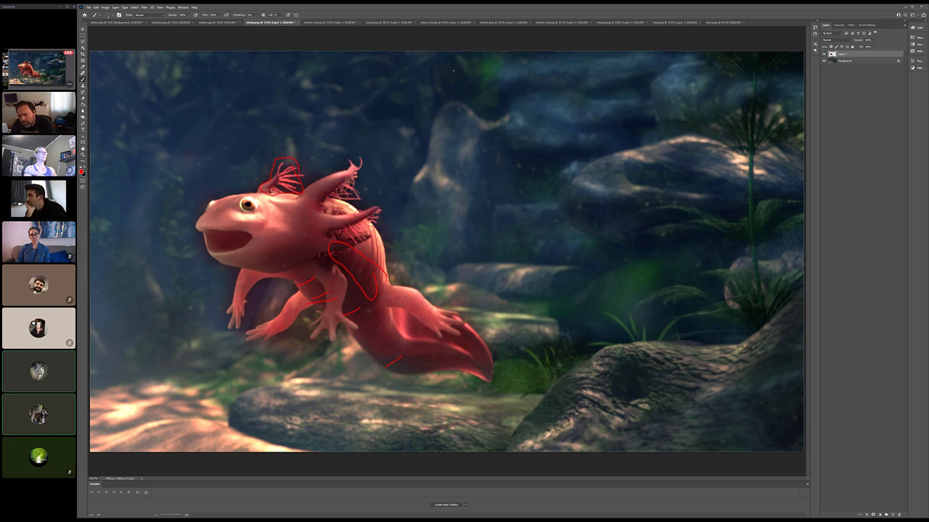
Step: Return the axolotl render to its originally opened state through the document history, and close the history
left_click(814, 28)
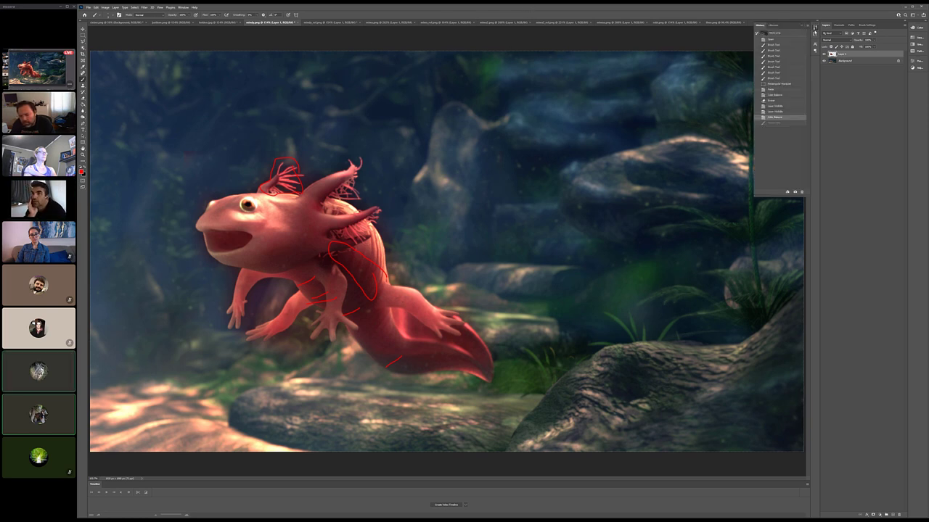
left_click(773, 39)
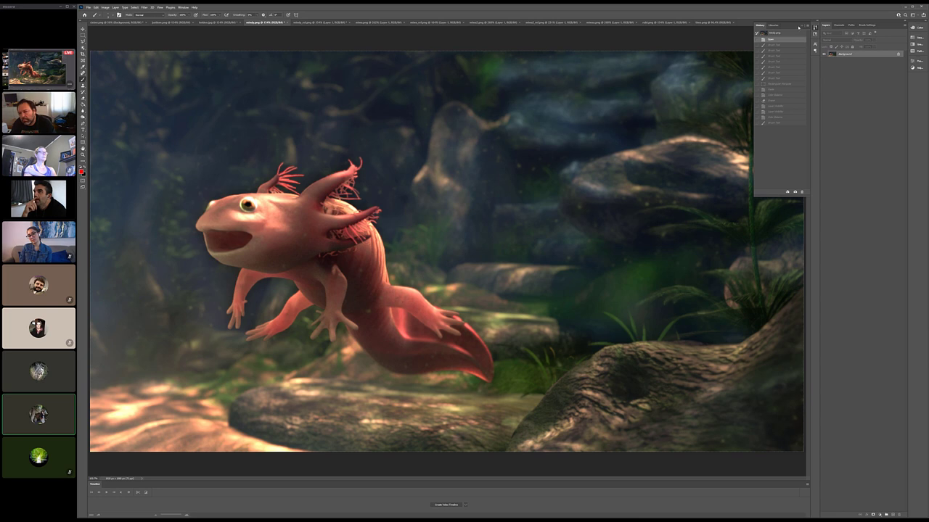
left_click(798, 27)
Step: Compare the red-lit sphere character render with its Jack Skellington reference, ending on the sphere render
left_click(378, 23)
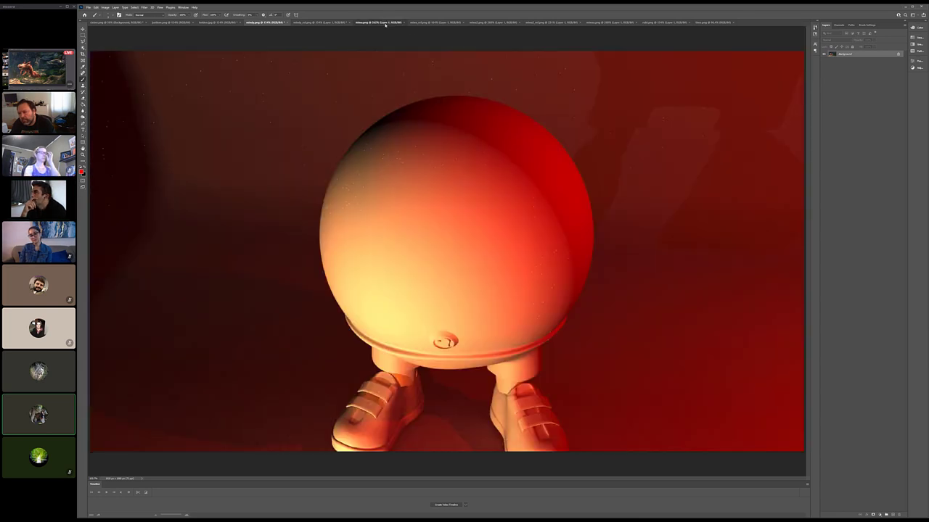
left_click(435, 22)
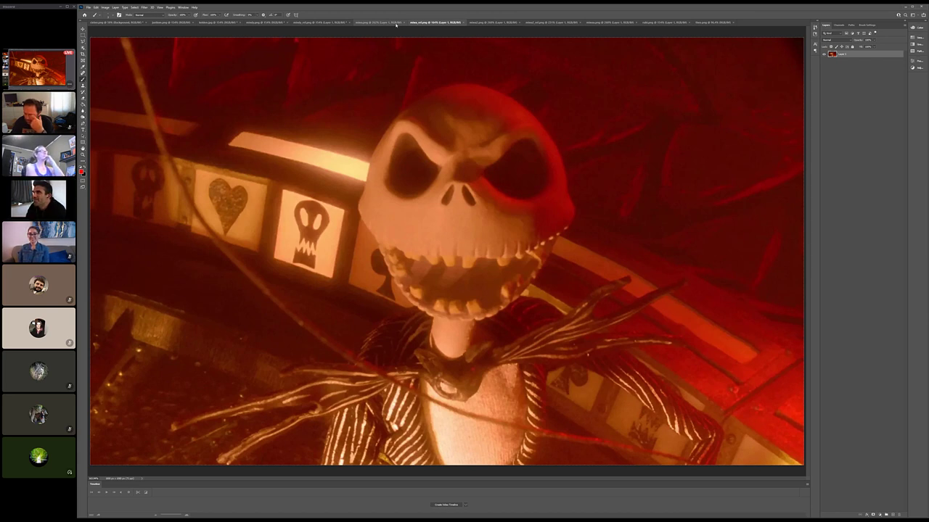
left_click(395, 23)
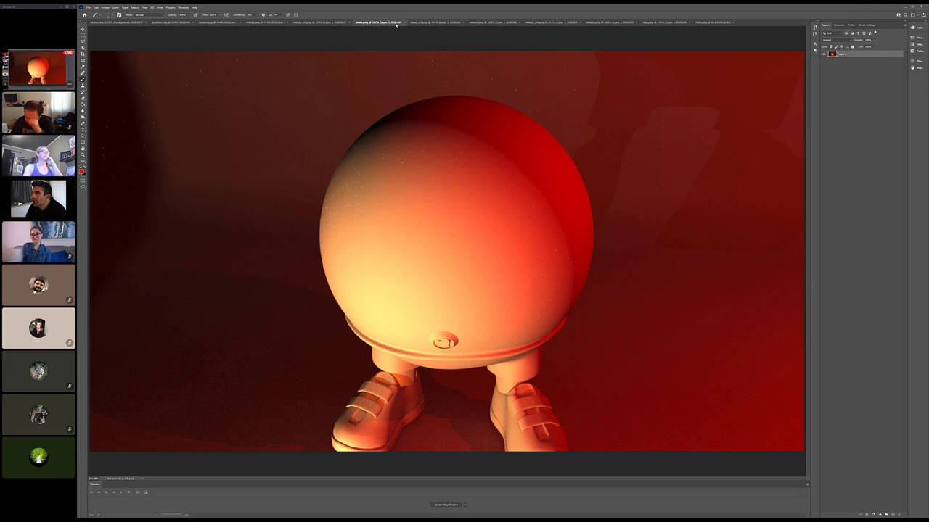
left_click(434, 23)
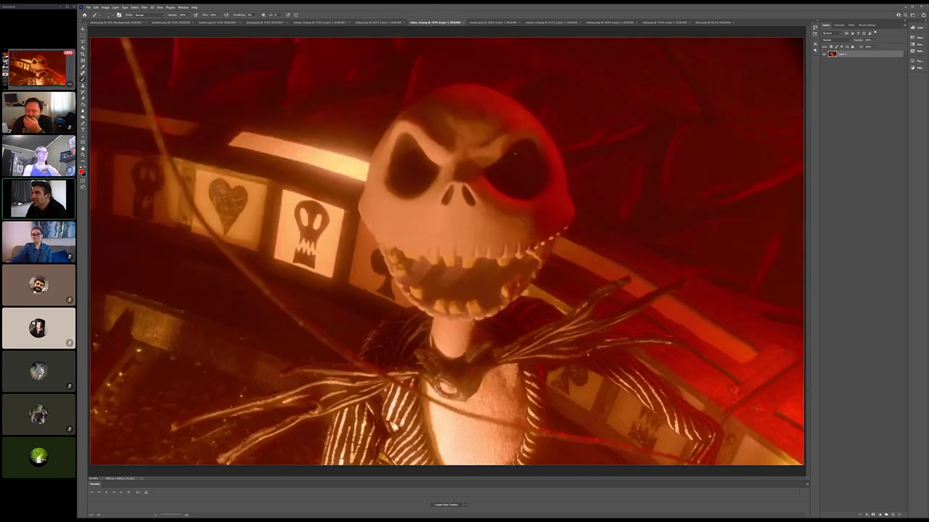
left_click(381, 23)
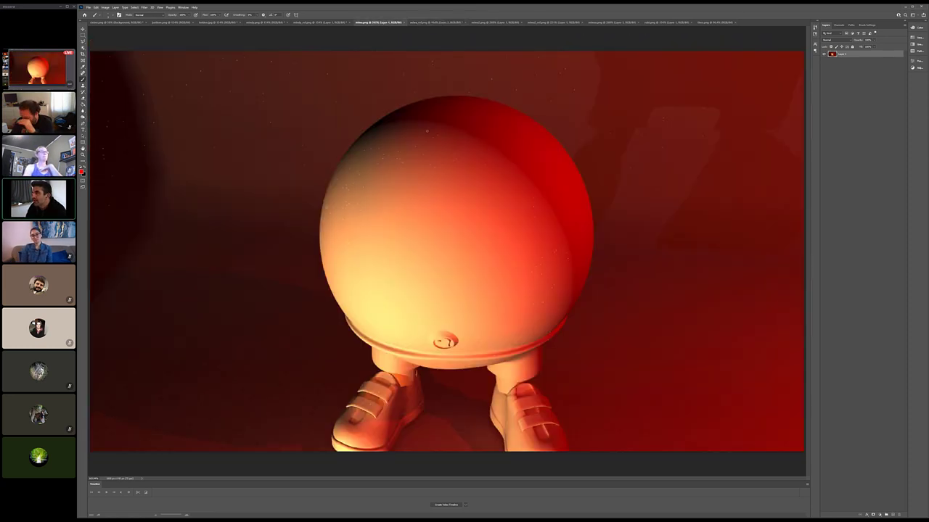
Step: Outline the pale background patch beside the sphere in red, and circle the dark area below the card panels in the reference
mouse_move(638, 220)
left_mouse_down()
mouse_move(654, 165)
mouse_move(720, 115)
mouse_move(676, 280)
left_mouse_up()
left_click(435, 22)
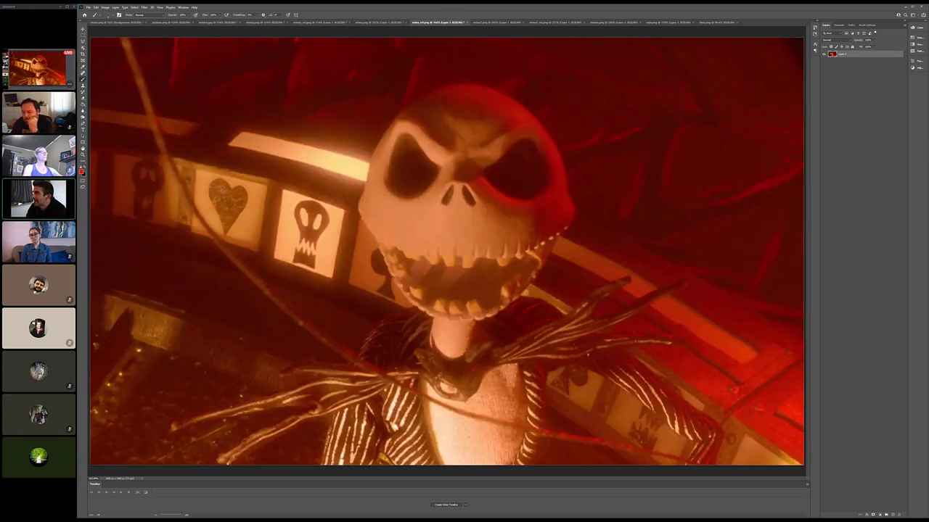
mouse_move(281, 260)
left_mouse_down()
mouse_move(102, 421)
mouse_move(220, 312)
mouse_move(220, 260)
left_mouse_up()
Step: Outline the dark background and floor areas of the sphere render in red, and sketch arrows pointing outward from the feet
left_click(360, 22)
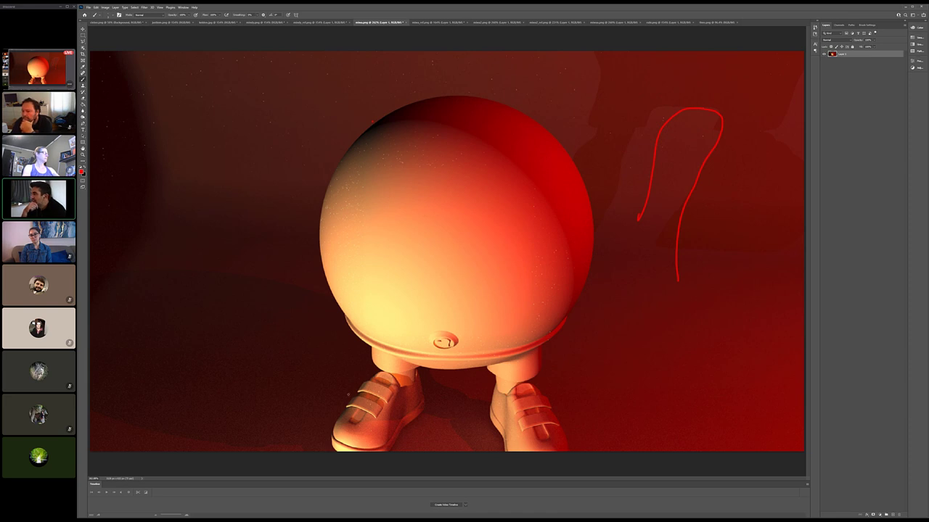
left_click_drag(117, 53, 138, 265)
mouse_move(341, 312)
left_mouse_down()
mouse_move(125, 278)
mouse_move(301, 441)
left_mouse_up()
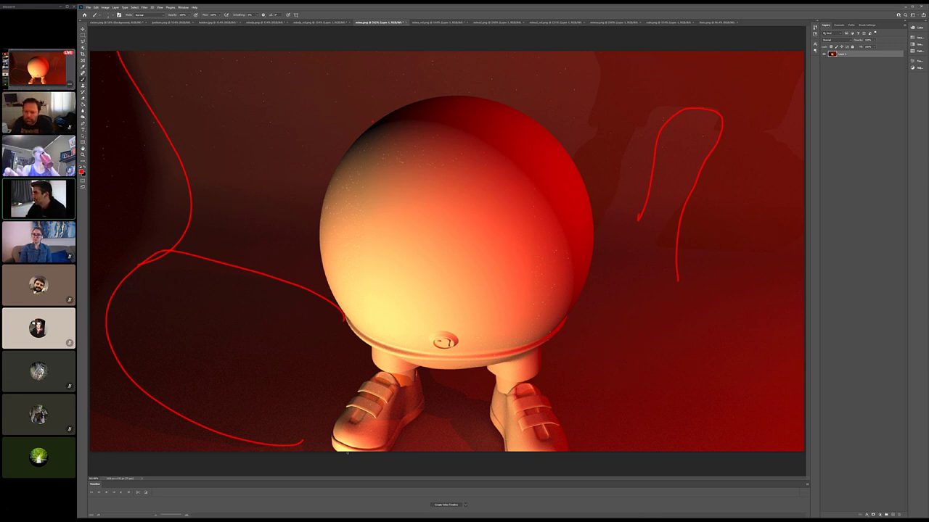
mouse_move(327, 399)
left_mouse_down()
mouse_move(184, 308)
mouse_move(186, 286)
left_mouse_up()
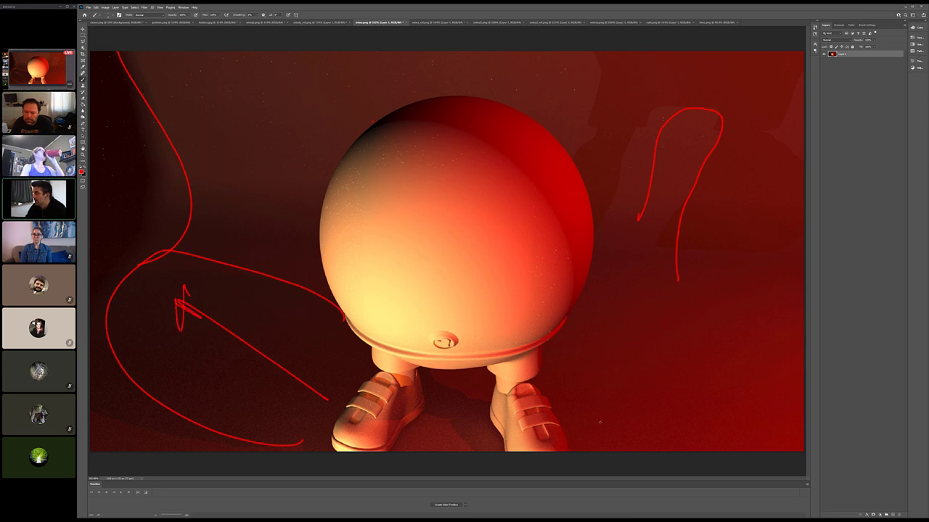
mouse_move(587, 406)
left_mouse_down()
mouse_move(700, 360)
mouse_move(681, 359)
mouse_move(680, 396)
left_mouse_up()
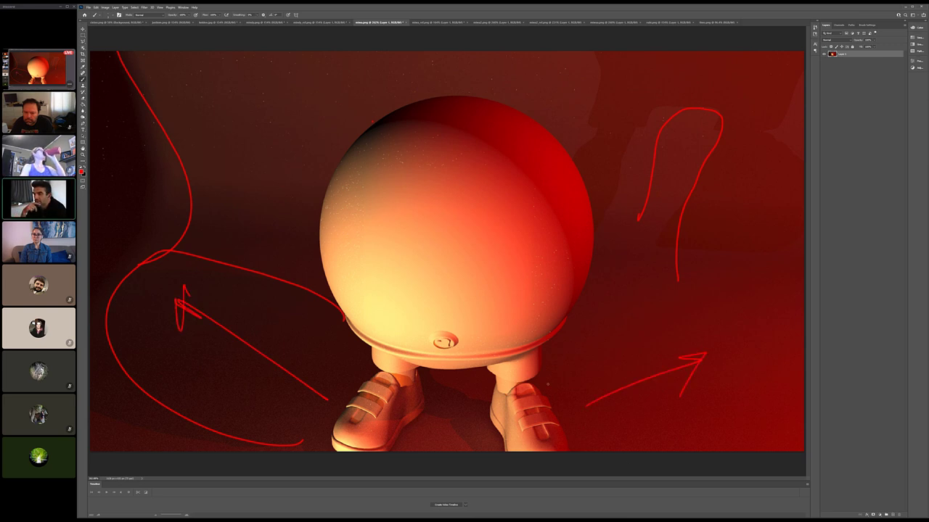
mouse_move(544, 381)
left_mouse_down()
mouse_move(598, 298)
mouse_move(585, 318)
mouse_move(573, 313)
mouse_move(625, 333)
left_mouse_up()
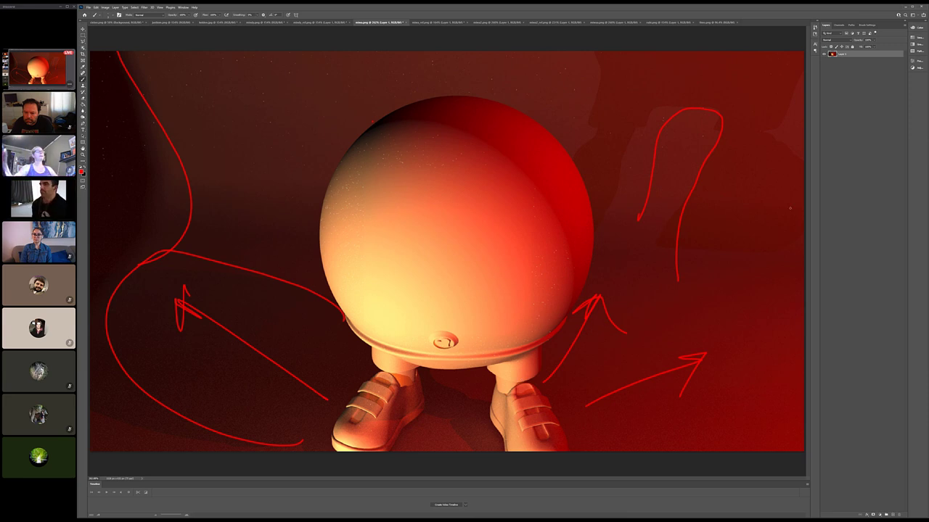
Step: Undo all the red brush markings on the sphere render
key("ctrl+z")
key("ctrl+z")
key("ctrl+z")
key("ctrl+z")
key("ctrl+z")
key("ctrl+z")
key("ctrl+z")
key("ctrl+z")
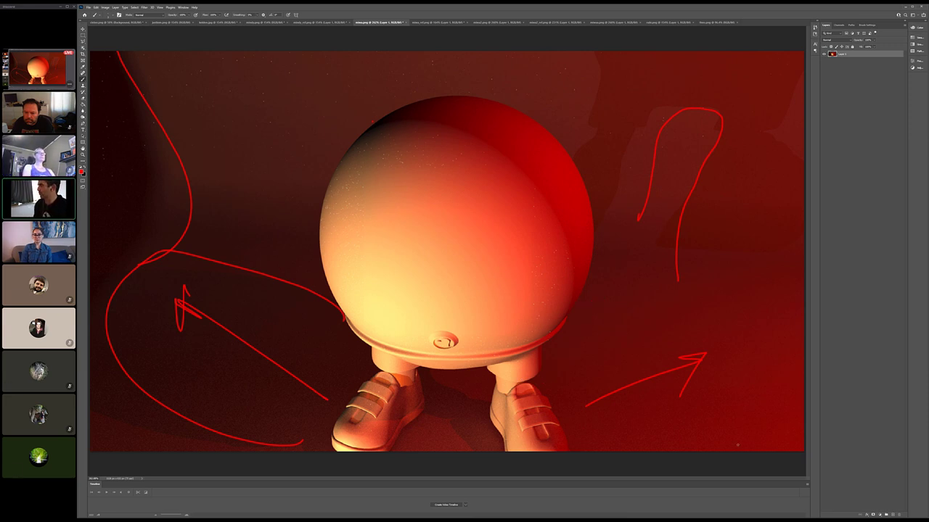
key("ctrl+z")
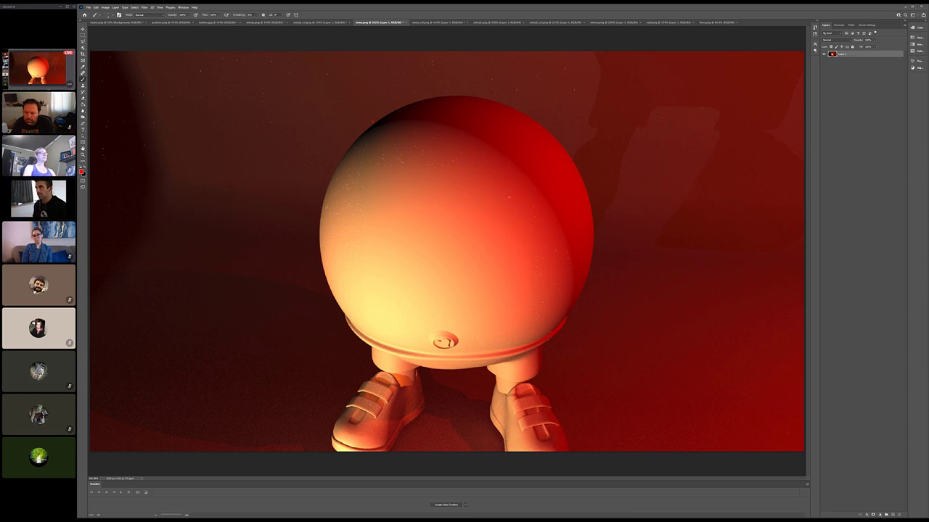
Step: Trace the edge between the warm and red lighting across the sphere with the red brush, and undo the tracing
mouse_move(358, 134)
left_mouse_down()
mouse_move(415, 124)
mouse_move(460, 135)
mouse_move(517, 172)
left_mouse_up()
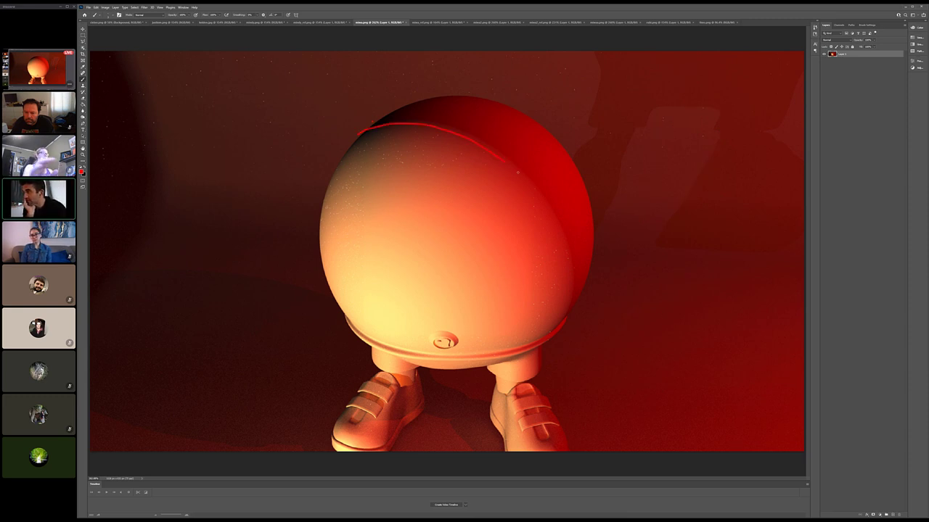
left_click_drag(569, 298, 553, 358)
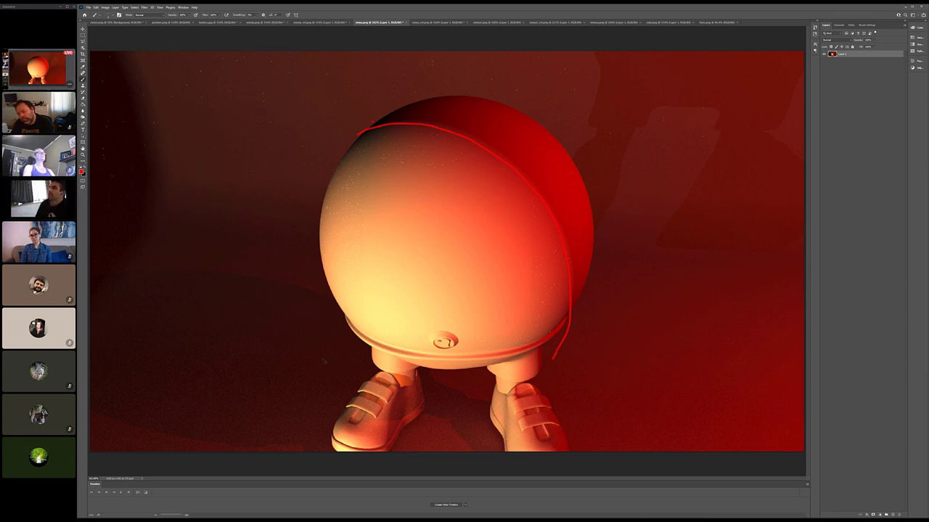
key("ctrl+z")
Step: Sketch red light-direction lines from the lower-left floor area to both edges of the sphere, undoing each attempt
left_click_drag(205, 354, 367, 132)
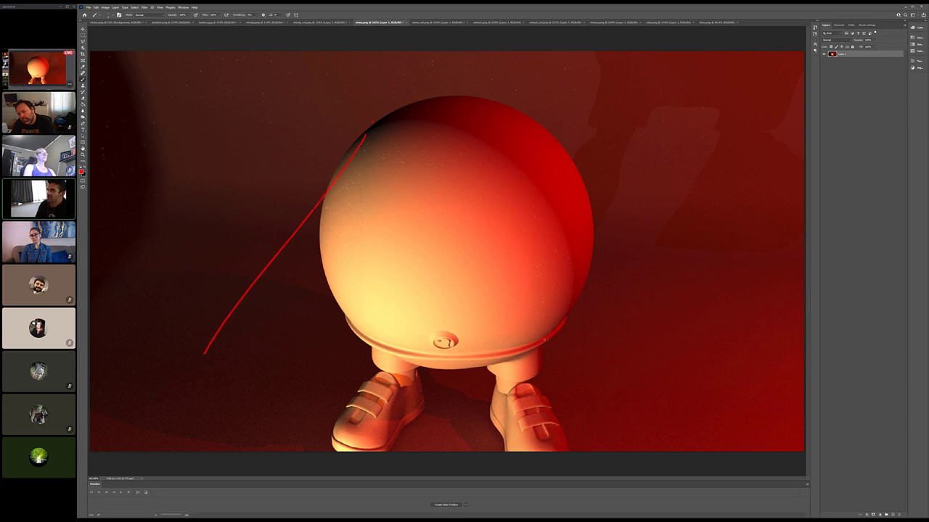
left_click_drag(565, 320, 328, 428)
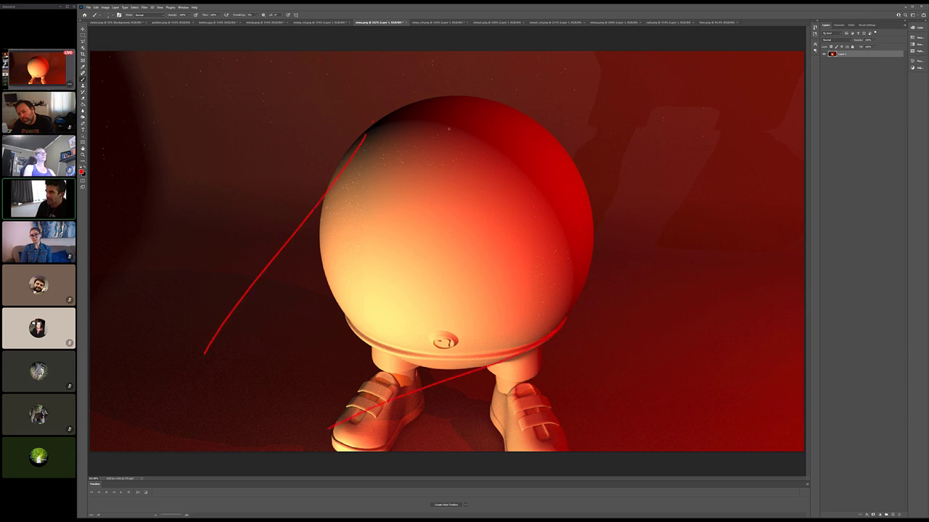
key("ctrl+z")
key("ctrl+z")
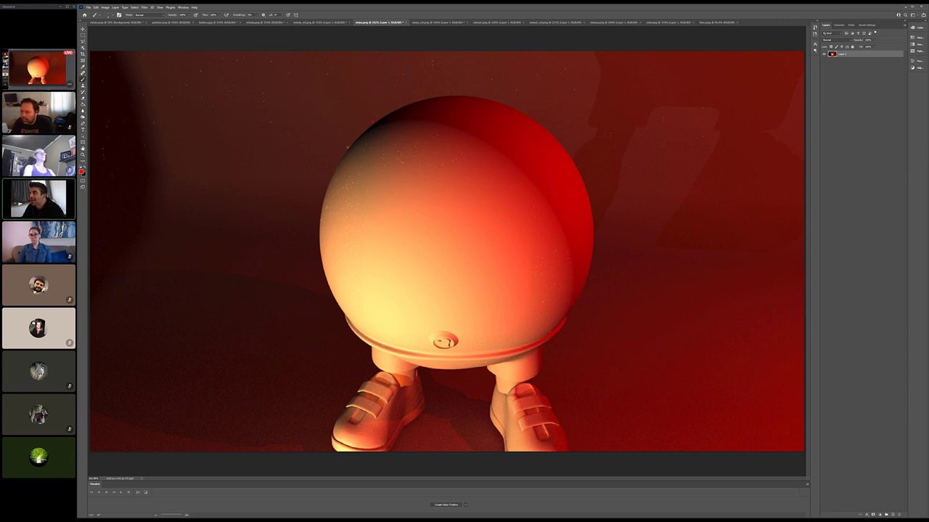
mouse_move(348, 148)
left_mouse_down()
mouse_move(228, 356)
mouse_move(218, 396)
mouse_move(585, 317)
left_mouse_up()
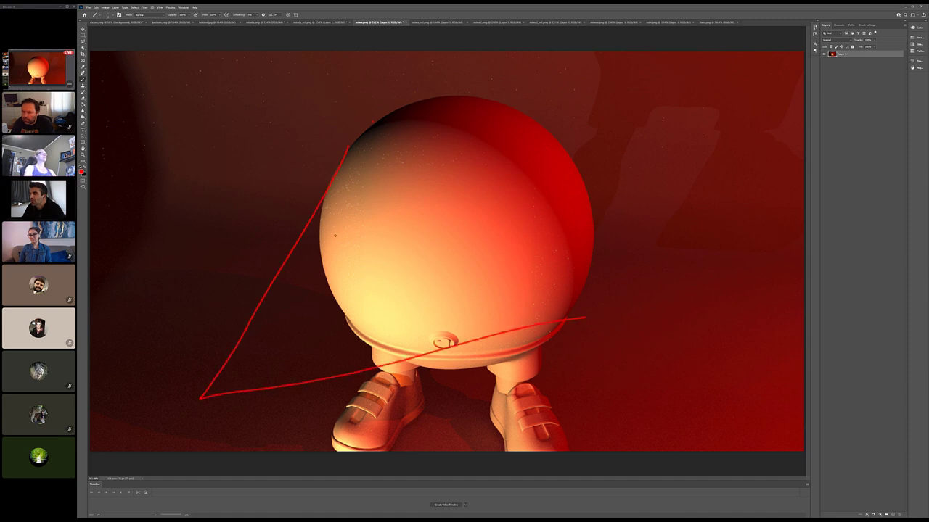
key("ctrl+z")
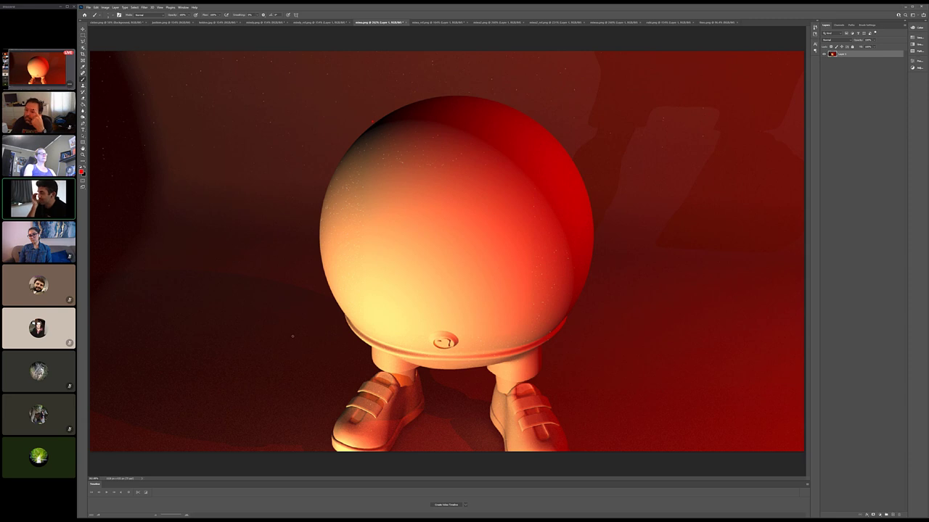
Step: Sketch a red arrow onto the sphere's lower front and retrace the lighting edge across its upper side, undoing both marks
mouse_move(344, 339)
left_mouse_down()
mouse_move(403, 296)
mouse_move(408, 308)
left_mouse_up()
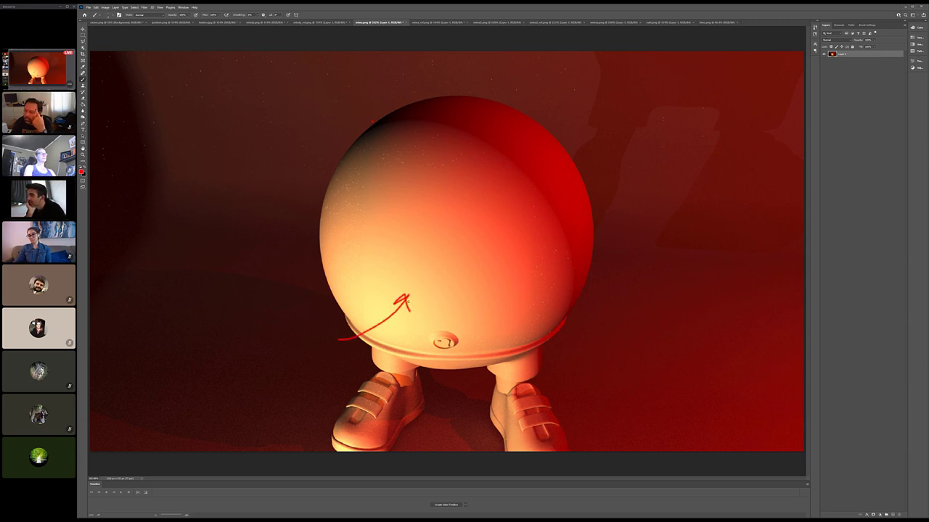
key("ctrl+z")
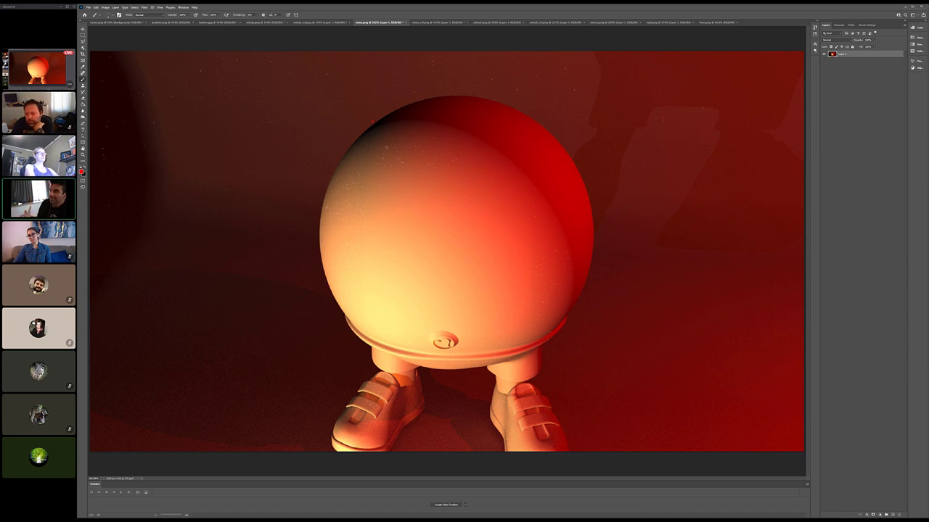
mouse_move(365, 127)
left_mouse_down()
mouse_move(439, 127)
mouse_move(500, 159)
mouse_move(541, 211)
left_mouse_up()
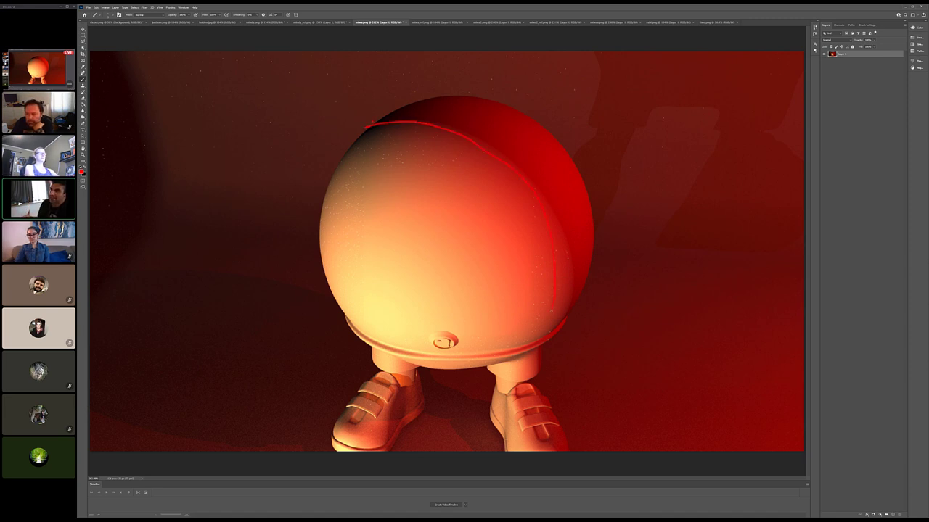
key("ctrl+z")
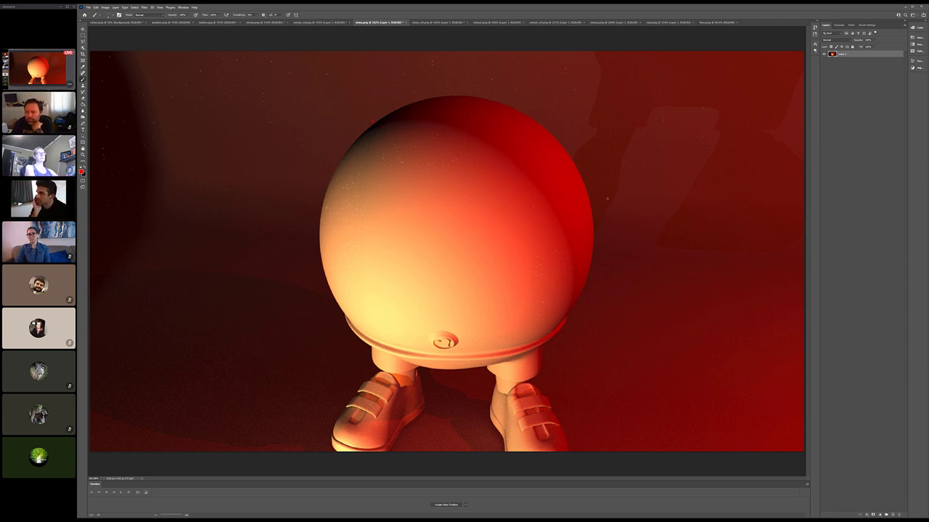
Step: Compare the sphere render's lighting with the marked-up Jack Skellington reference again, ending on the sphere render
left_click(421, 22)
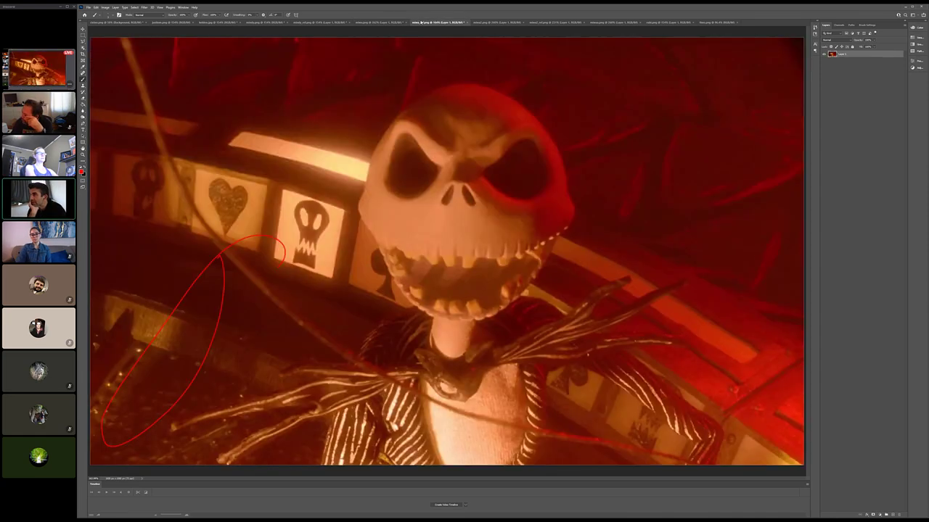
left_click(368, 23)
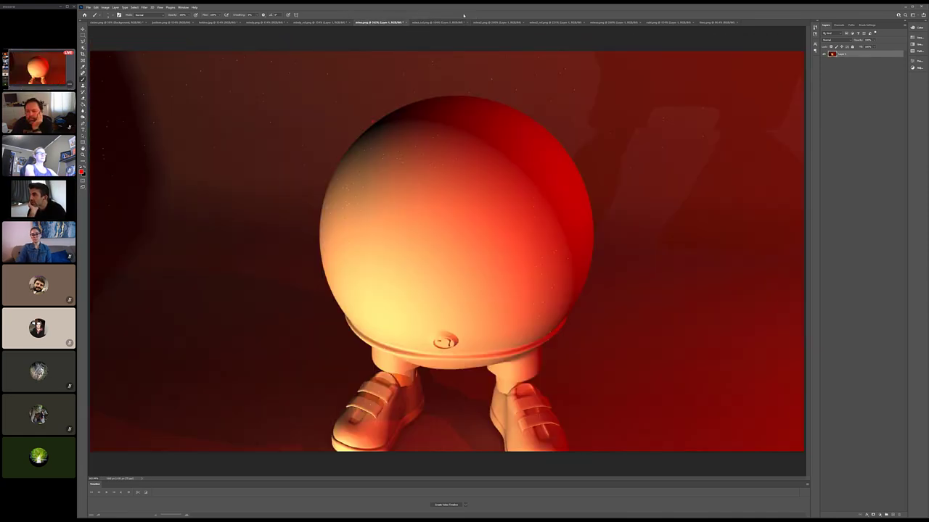
left_click(446, 23)
left_click(399, 23)
left_click(453, 23)
left_click(381, 22)
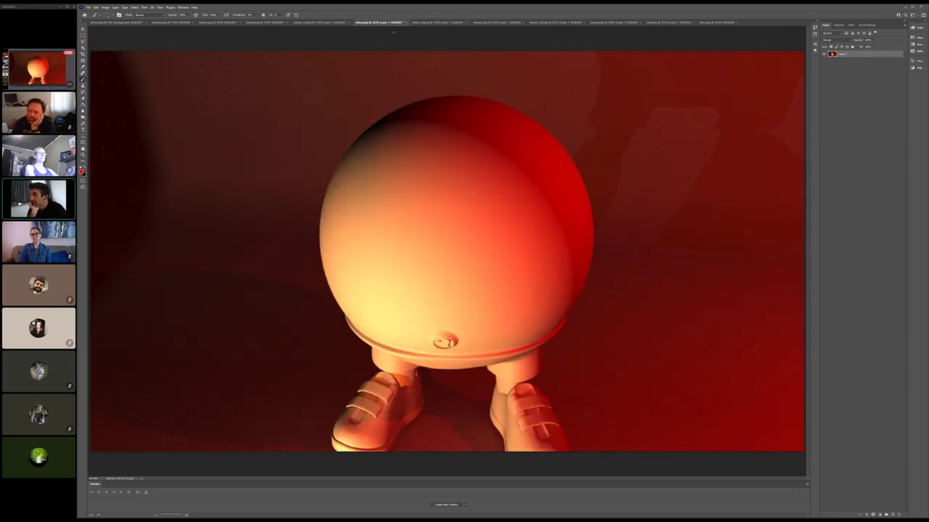
Step: Circle the sphere's red-lit upper edge, undo the circle, and check that area against the Jack Skellington reference
mouse_move(570, 136)
left_mouse_down()
mouse_move(557, 115)
mouse_move(599, 192)
left_mouse_up()
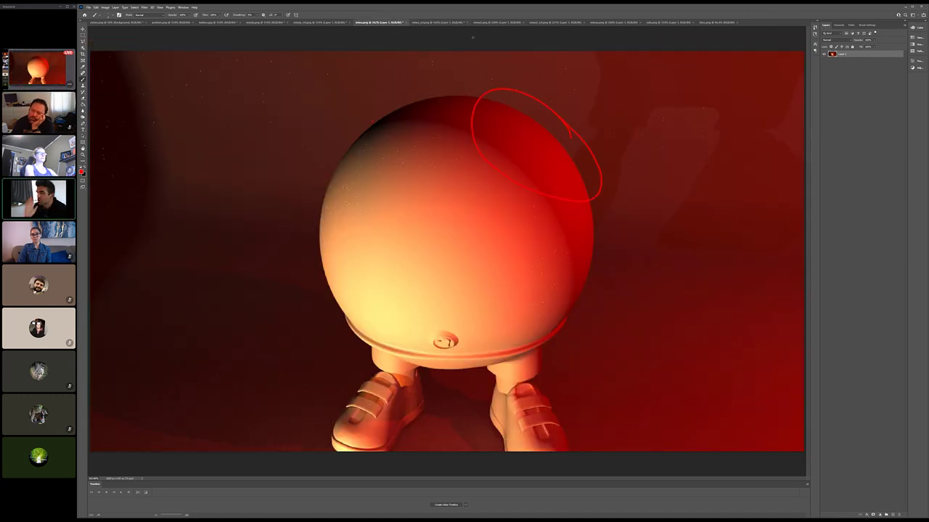
key("ctrl+z")
left_click(436, 23)
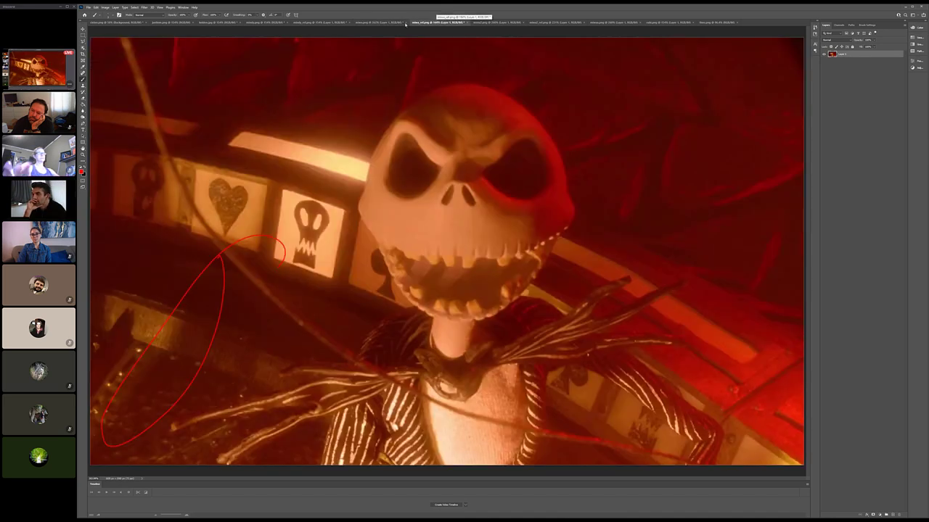
left_click(400, 22)
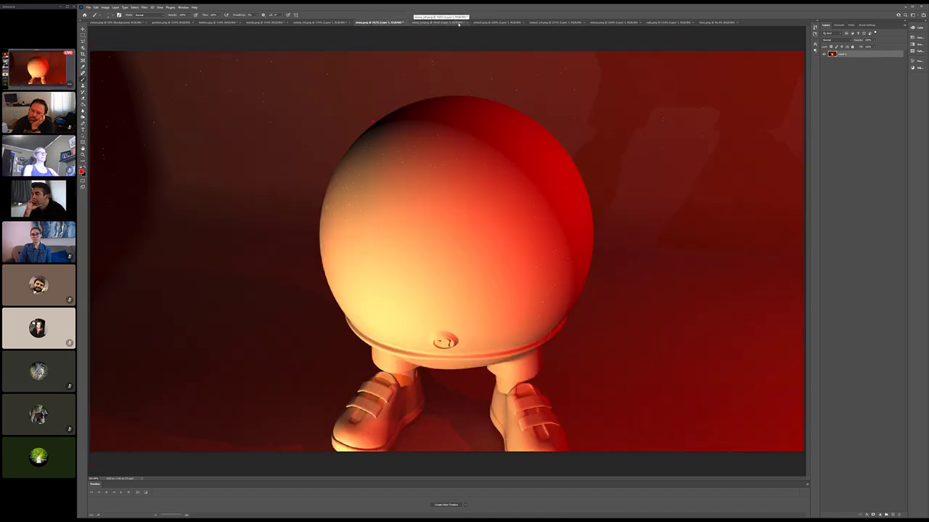
Step: Compare the first sphere render's red and yellow lighting with the Jack Skellington reference, ending on the sphere render
left_click(457, 22)
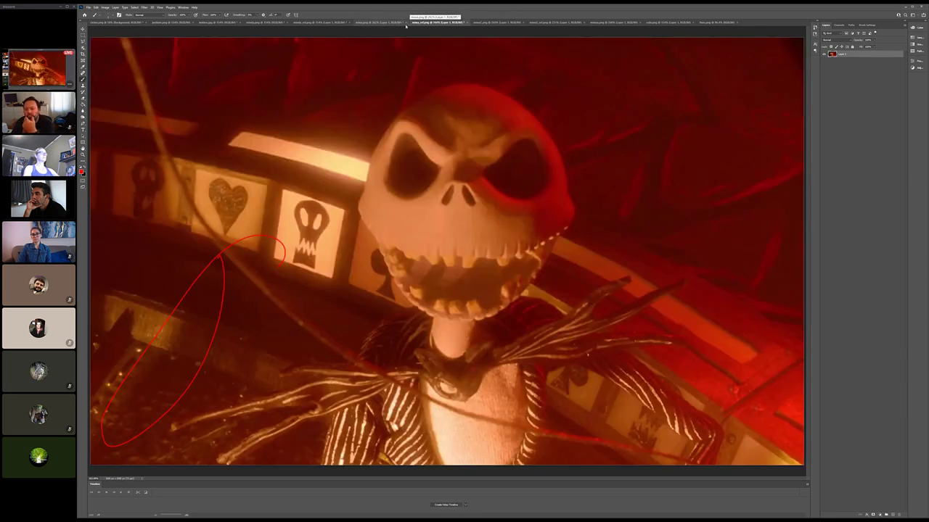
left_click(382, 23)
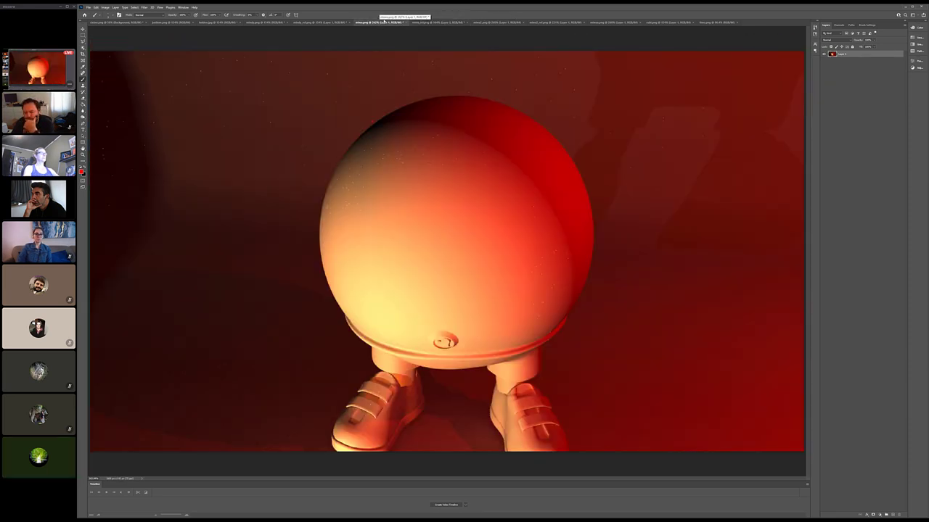
left_click(434, 21)
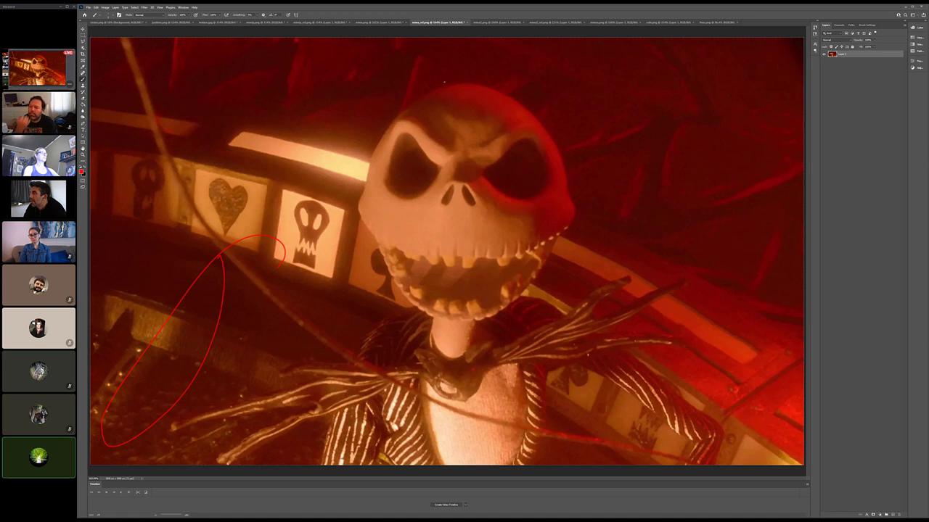
left_click(379, 23)
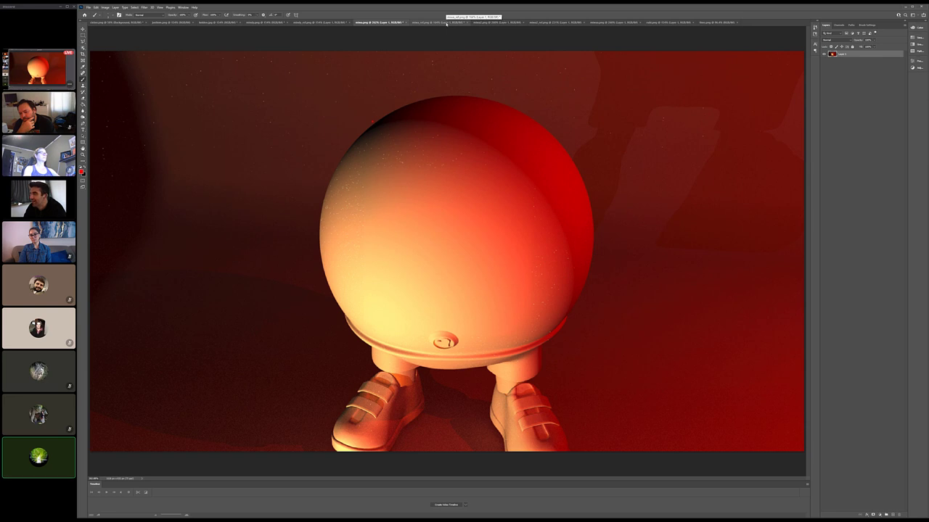
Step: Place the revised sphere render with the glowing background strip directly after the Jack Skellington reference and compare the two
left_click(599, 23)
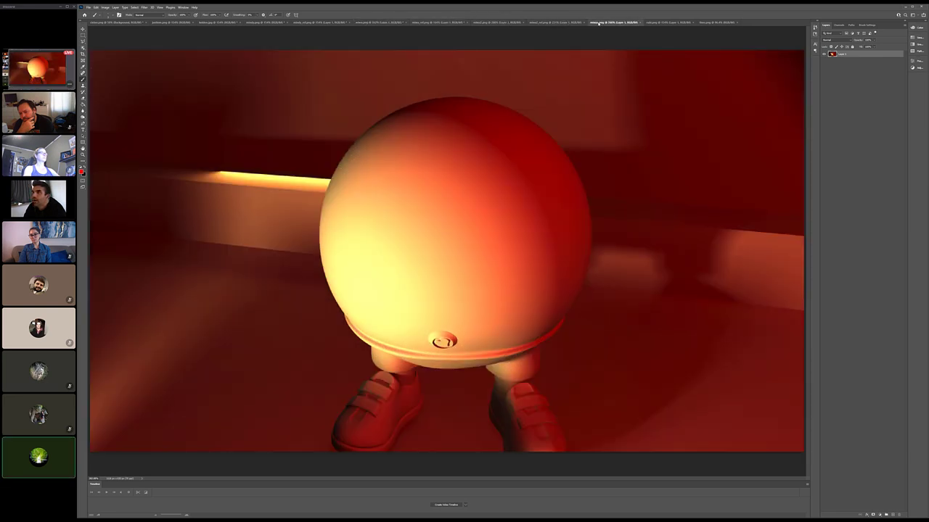
left_click_drag(613, 22, 537, 19)
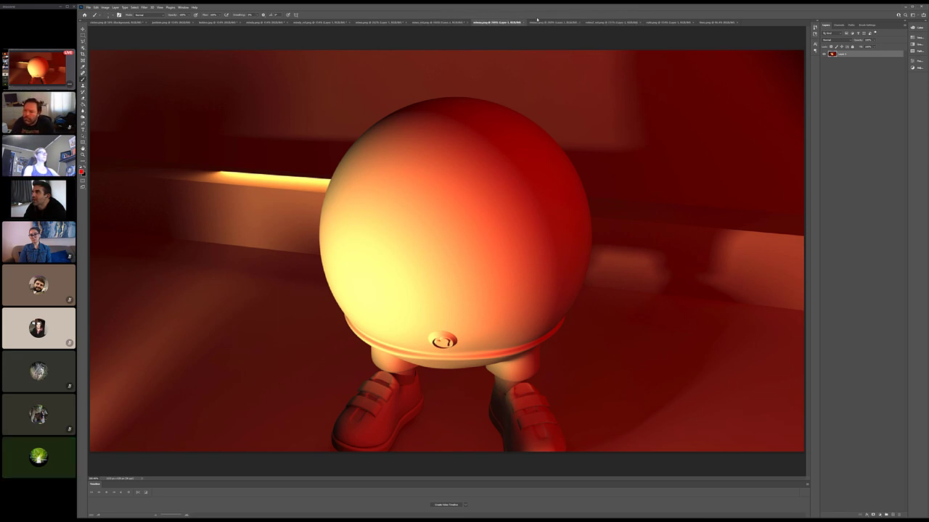
left_click(434, 22)
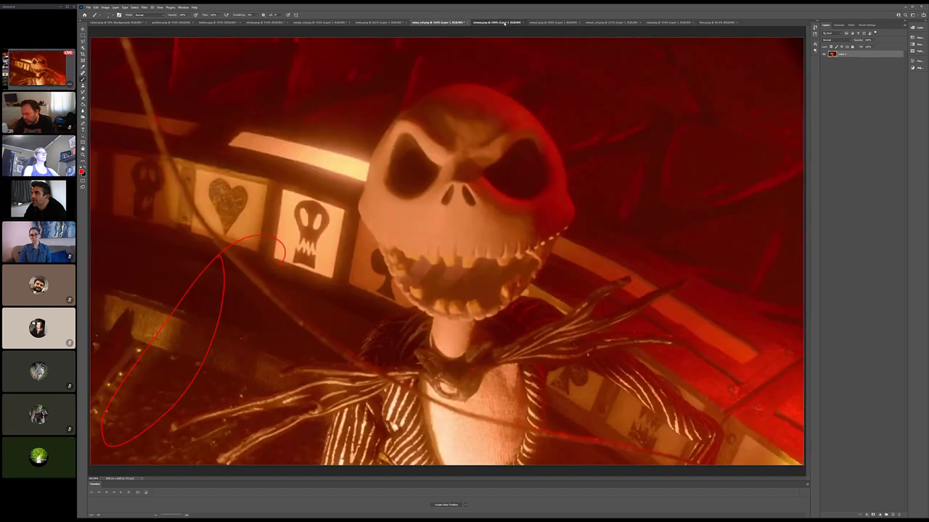
left_click(501, 23)
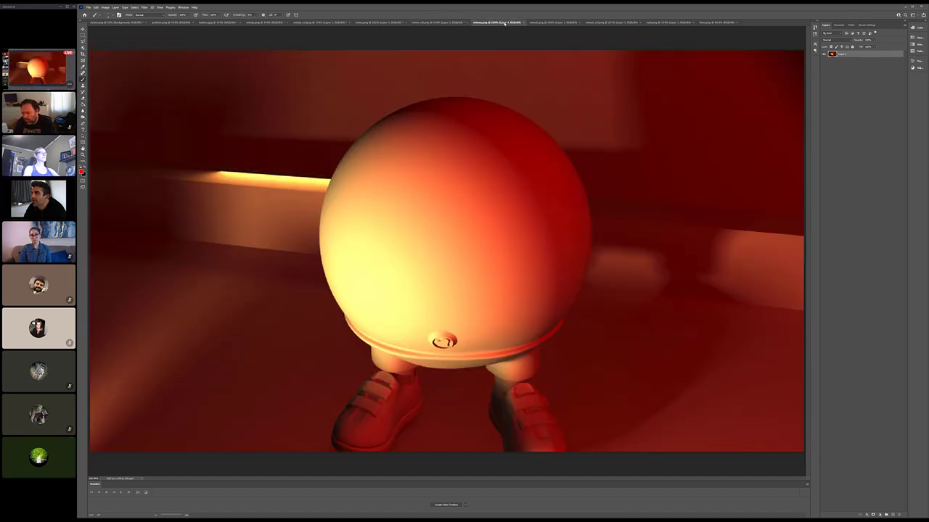
Step: Check the revised sphere render against the Jack Skellington reference and the earlier sphere render
left_click(442, 23)
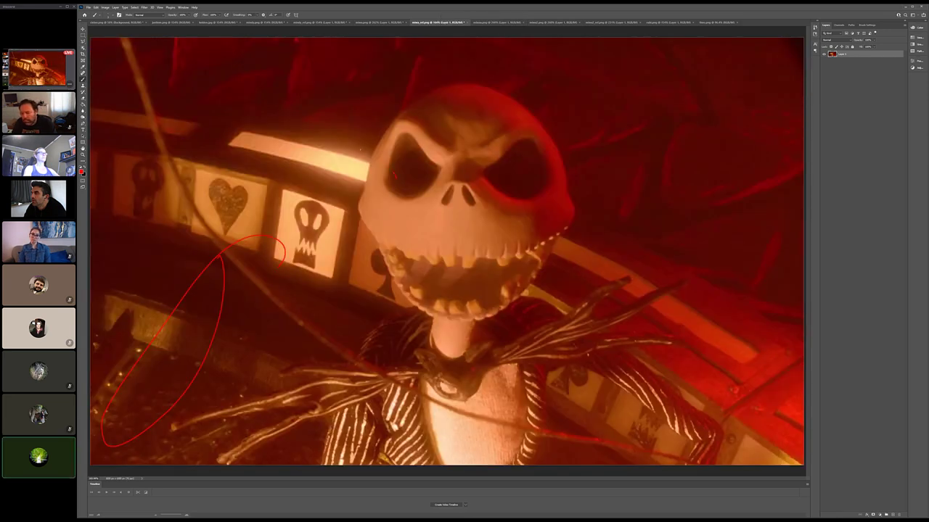
left_click(497, 22)
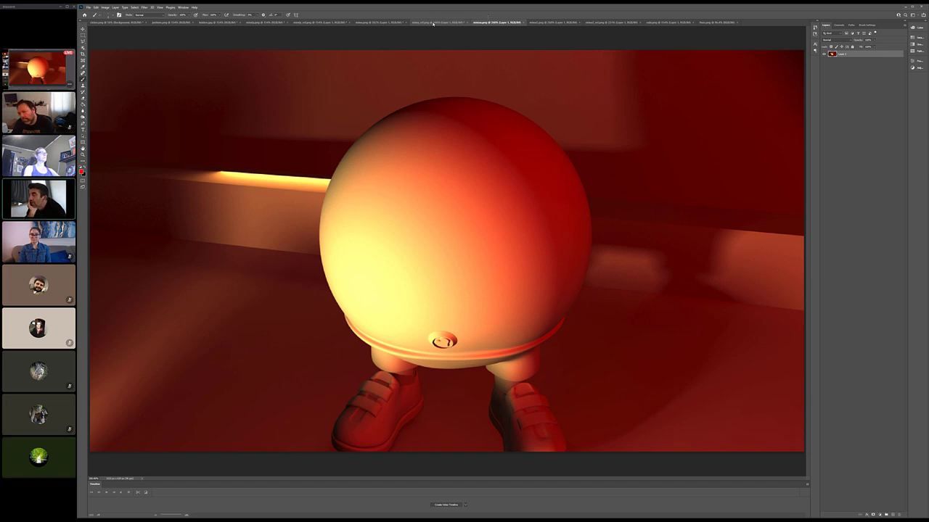
left_click(380, 23)
left_click(497, 23)
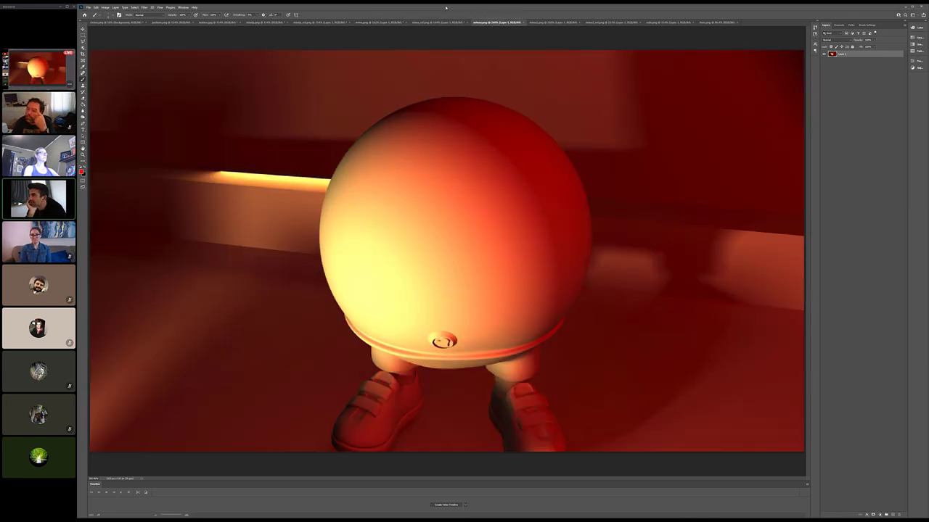
Step: Compare the revised sphere render with the marked-up Jack Skellington reference twice more, ending on the revised render
left_click(462, 23)
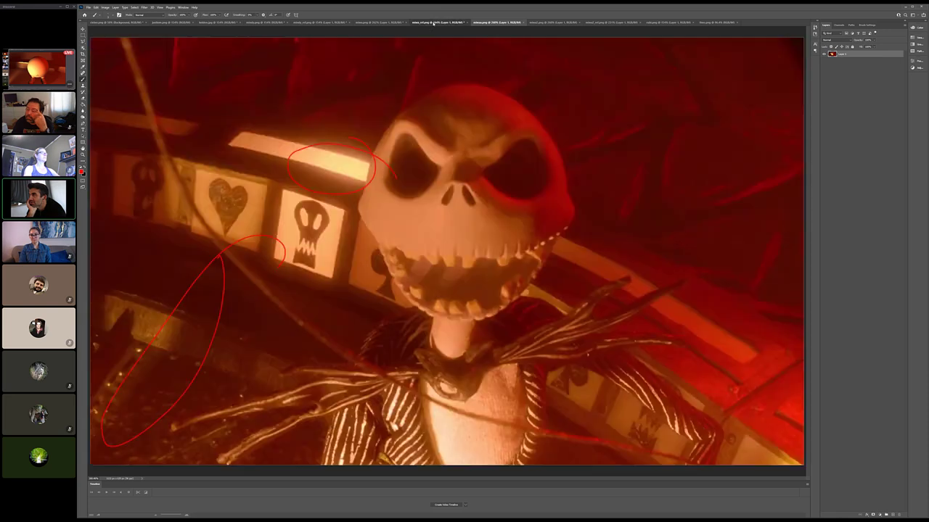
left_click(508, 23)
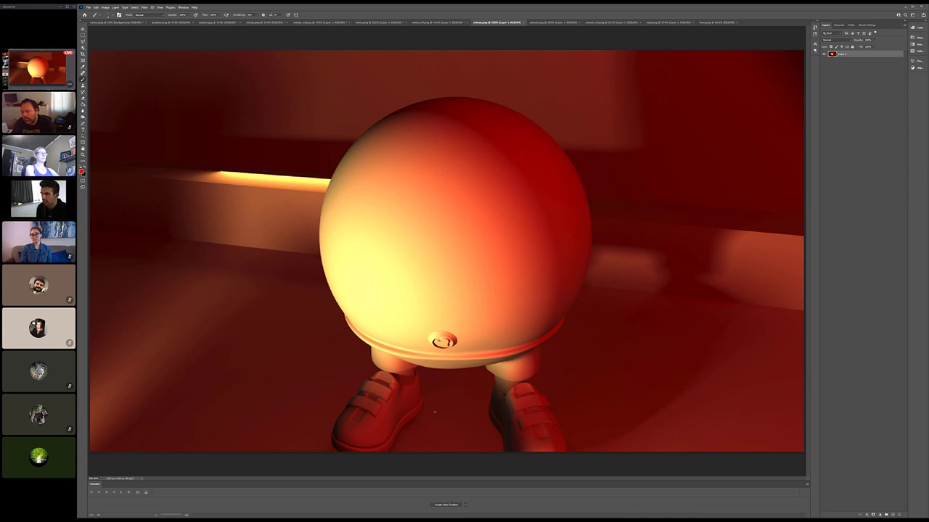
left_click(437, 22)
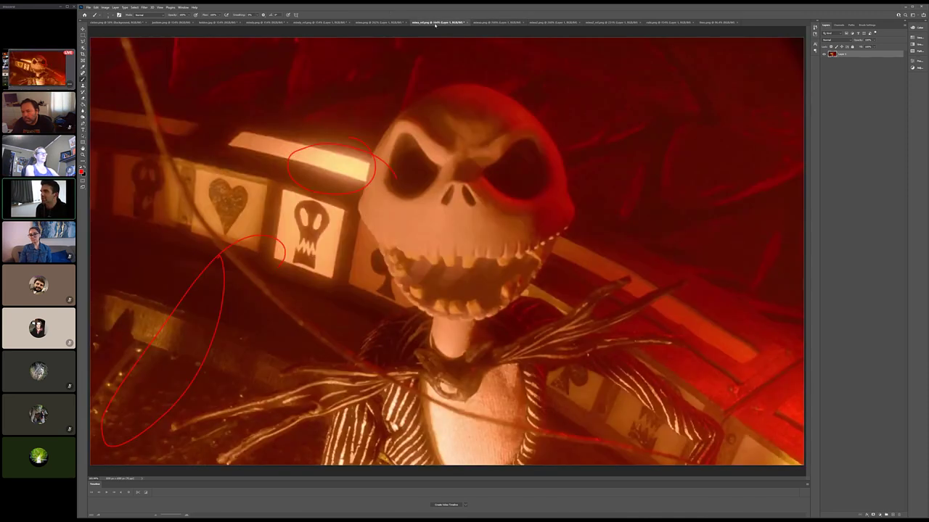
left_click(499, 22)
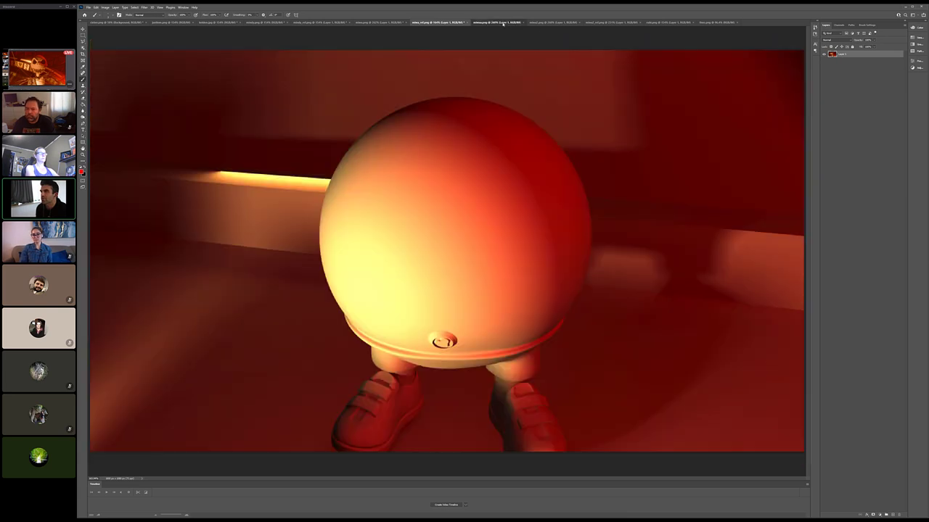
Step: Sketch red curves over the floor between the character's shoes, then undo all the strokes
left_click_drag(419, 387, 513, 410)
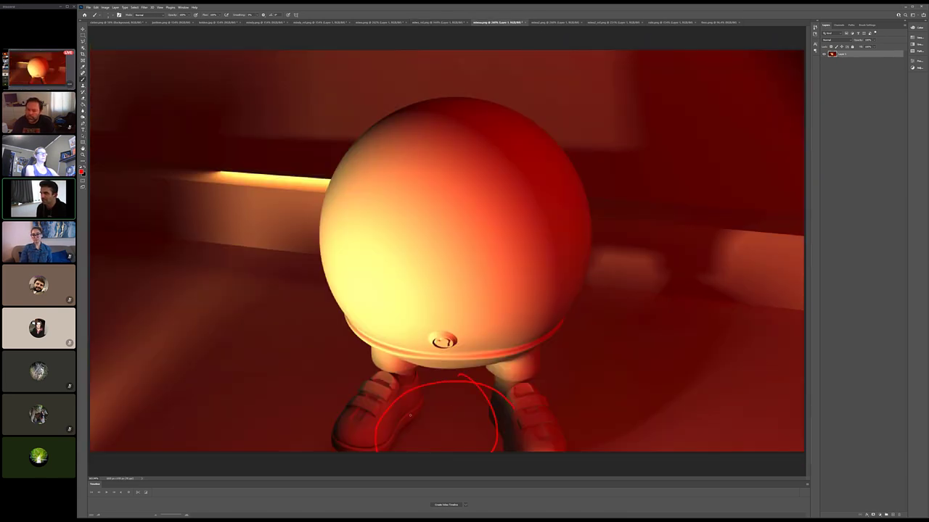
mouse_move(379, 450)
left_mouse_down()
mouse_move(428, 405)
mouse_move(494, 479)
left_mouse_up()
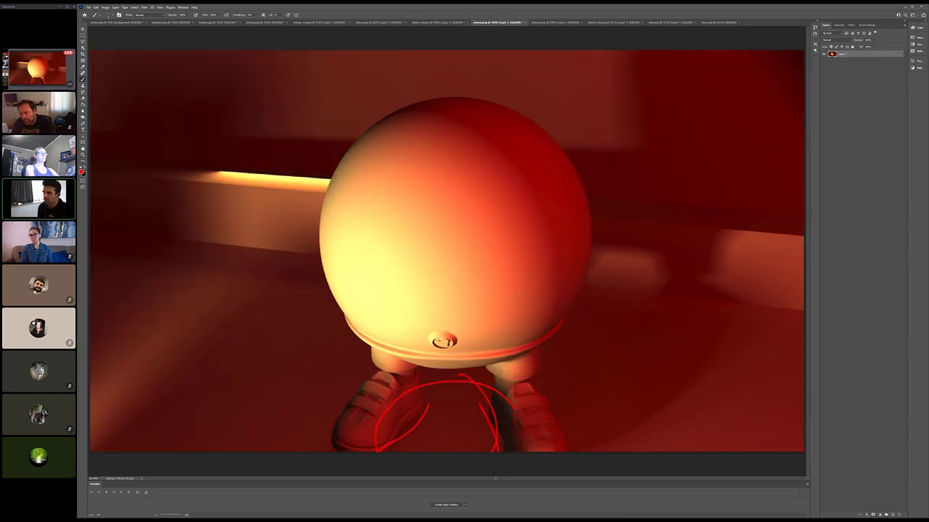
key("ctrl+z")
key("ctrl+z")
key("ctrl+z")
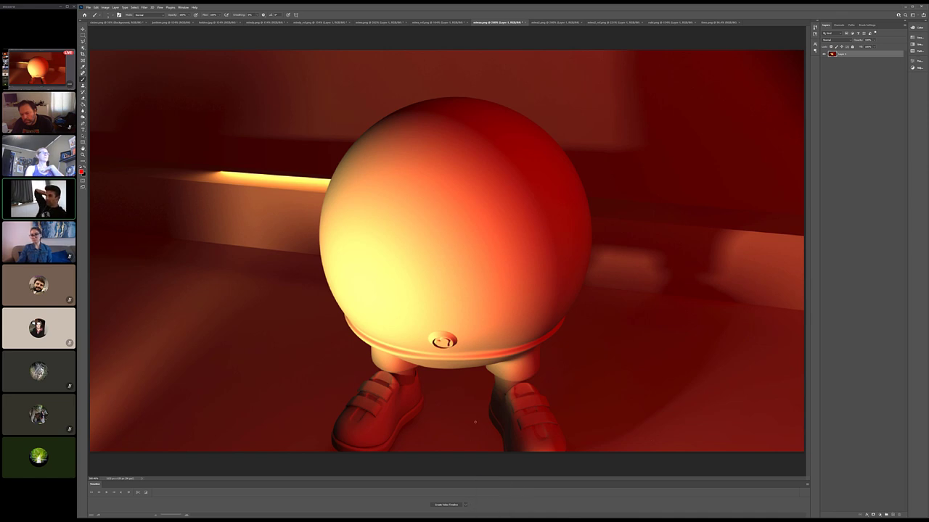
Step: Circle the area beneath the sphere twice and the dark floor area beside it once, undoing each red mark
left_click_drag(417, 359, 501, 359)
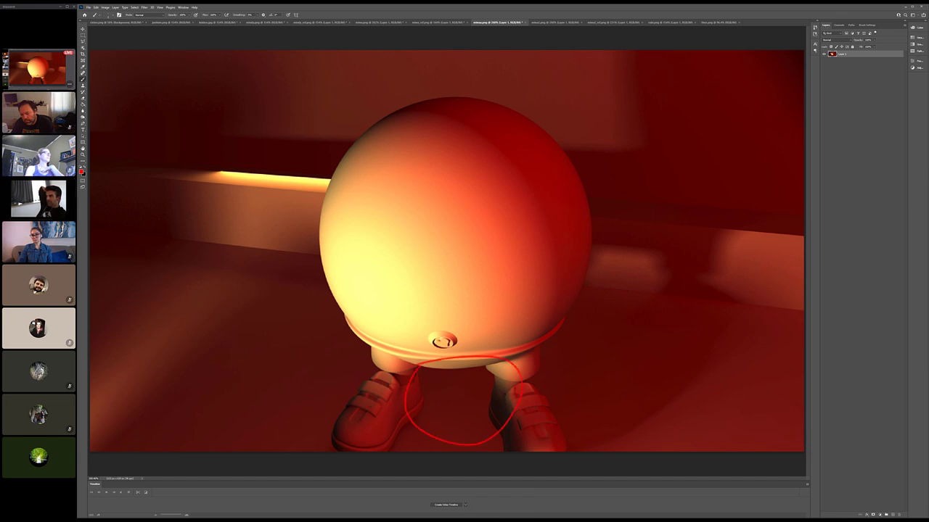
key("ctrl+z")
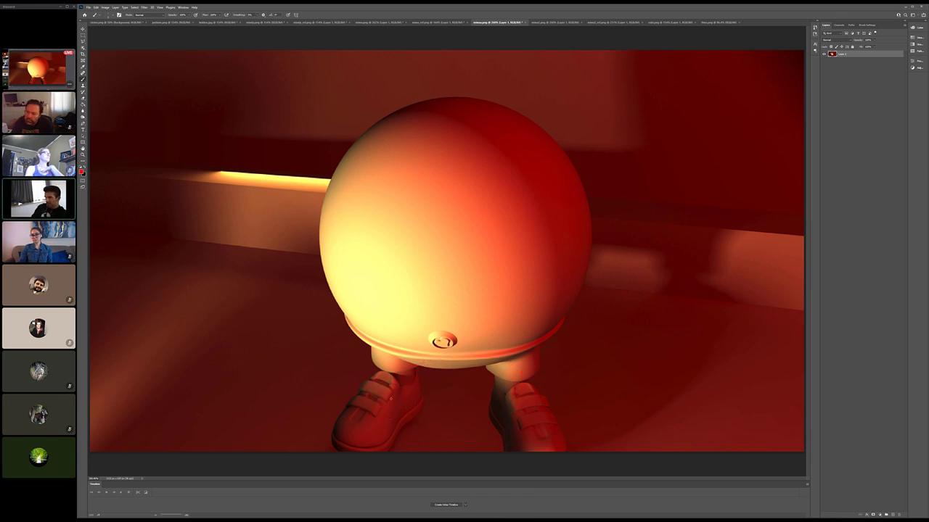
left_click_drag(414, 359, 472, 371)
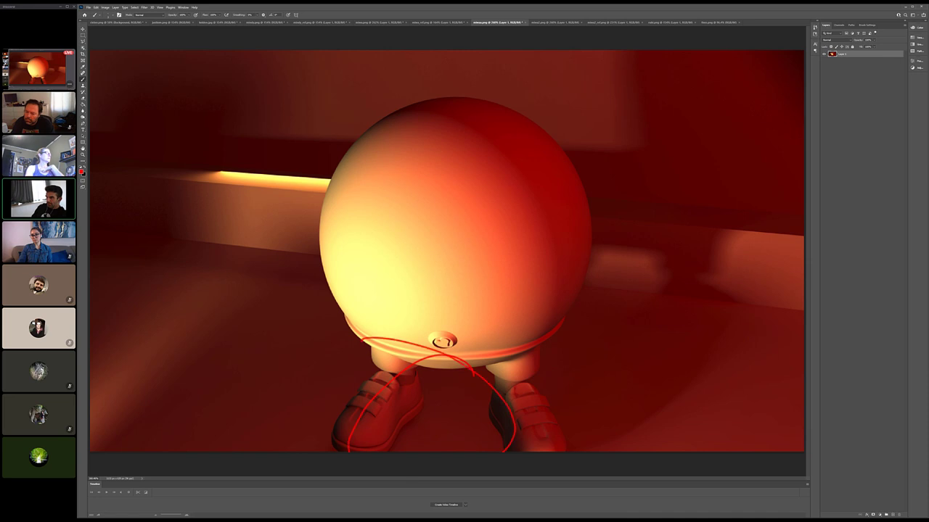
key("ctrl+z")
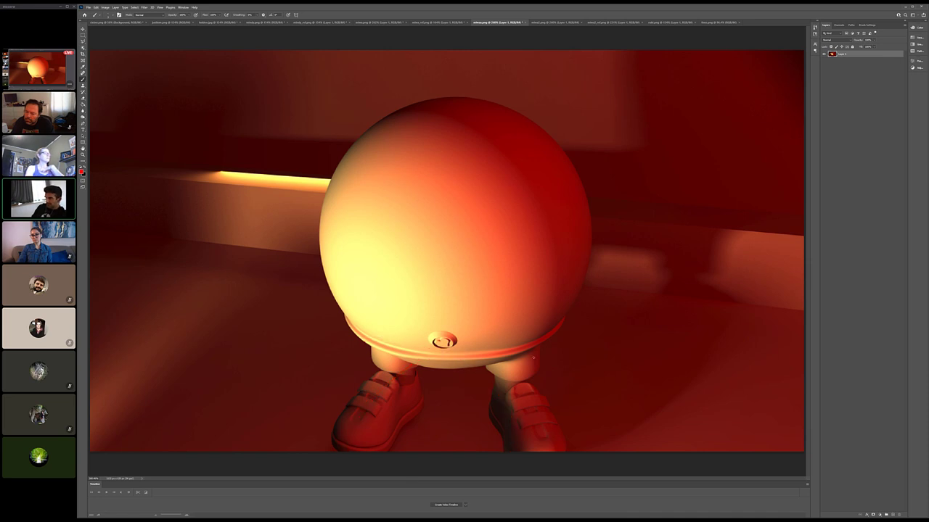
mouse_move(711, 301)
left_mouse_down()
mouse_move(665, 379)
mouse_move(675, 293)
left_mouse_up()
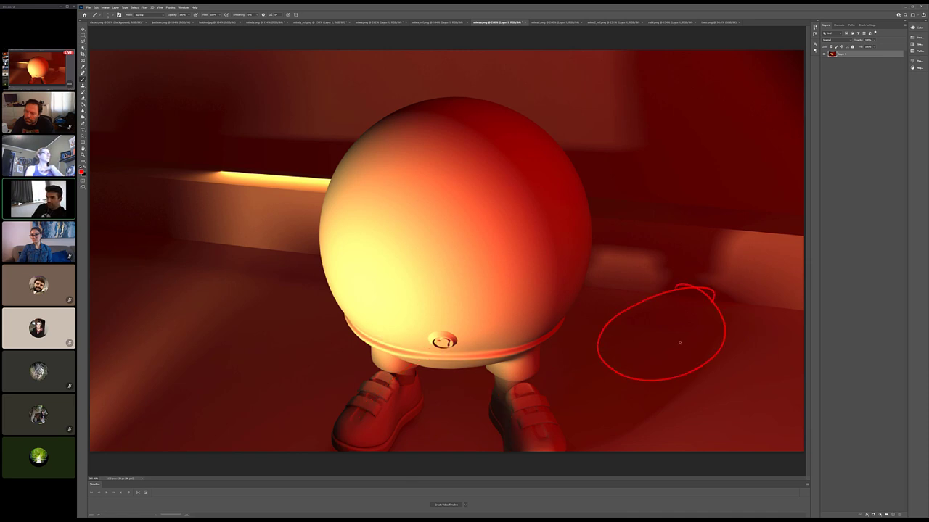
key("ctrl+z")
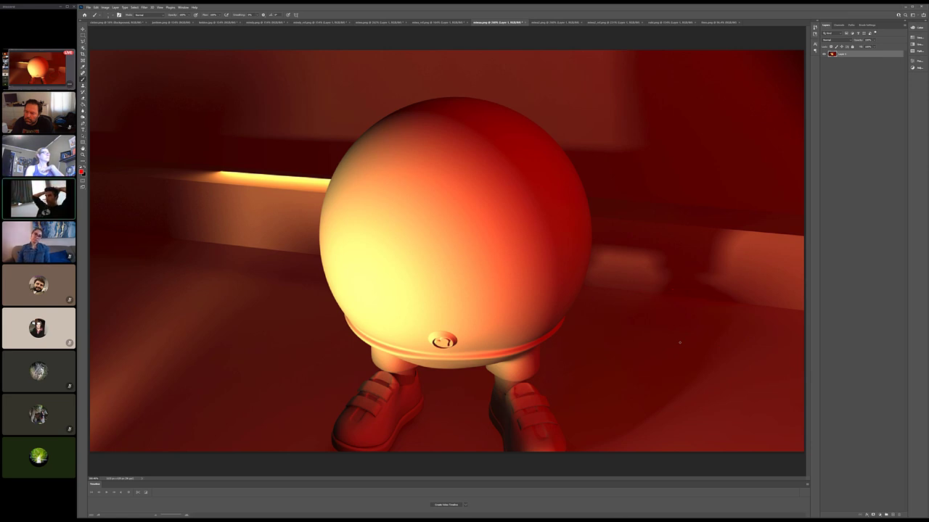
Step: Circle the glowing strip behind the sphere, undo the circle, and check the strip against the Jack Skellington reference
mouse_move(363, 176)
left_mouse_down()
mouse_move(218, 165)
mouse_move(258, 164)
left_mouse_up()
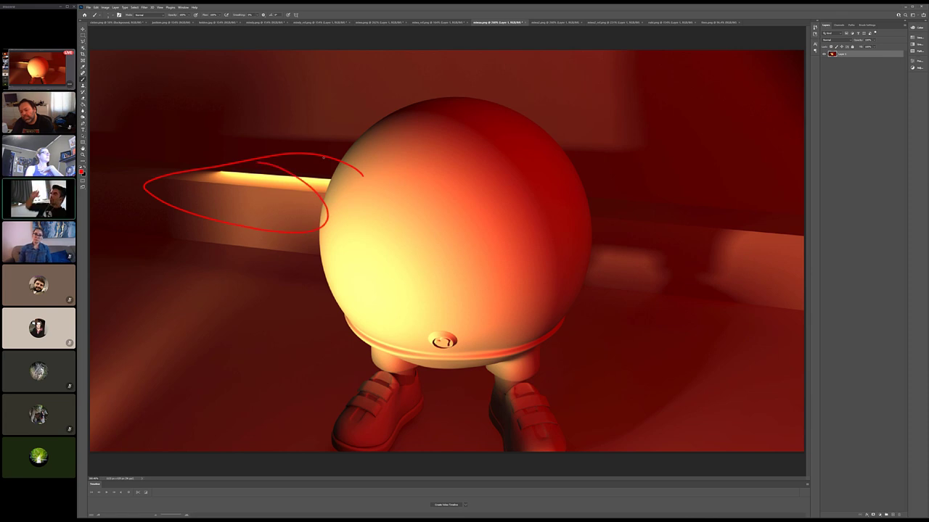
key("ctrl+z")
left_click(438, 23)
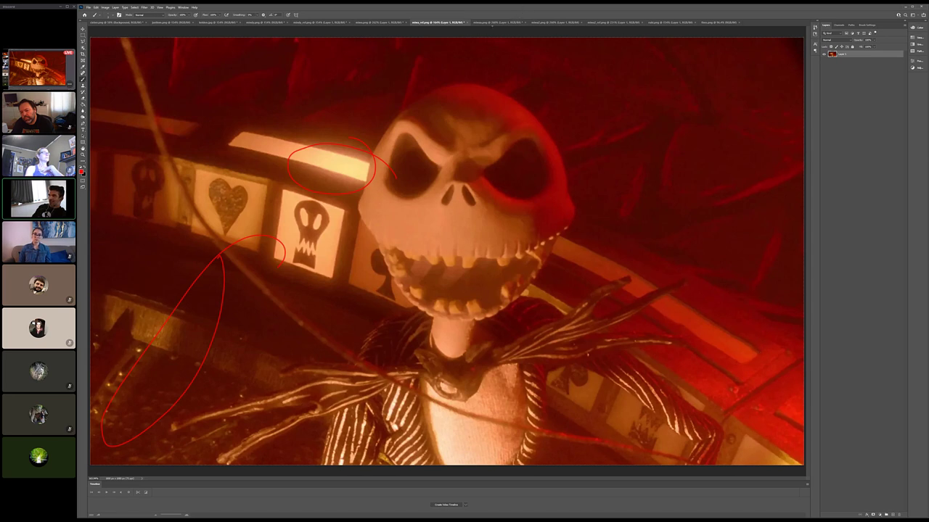
left_click(499, 22)
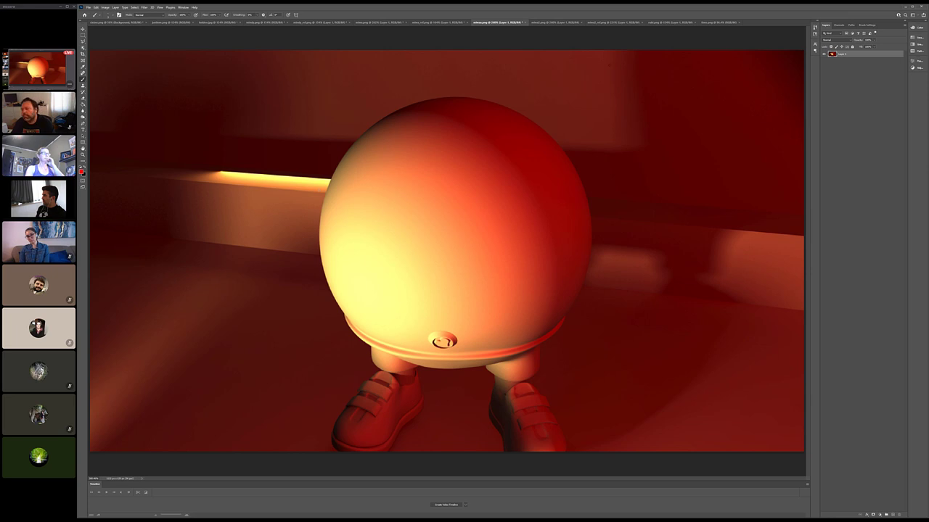
Step: Compare the green and purple geometric shapes render with the green-lit skeleton reference, ending on the shapes render
left_click(616, 23)
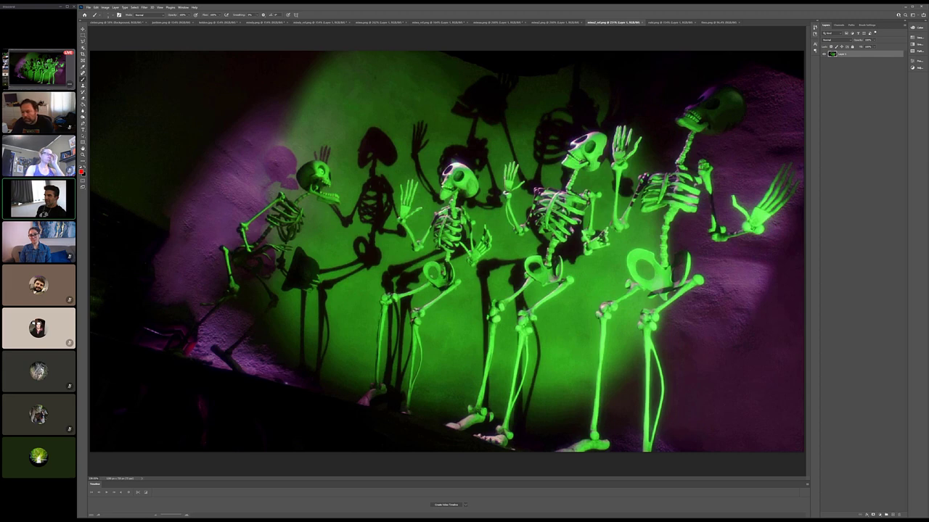
left_click(545, 22)
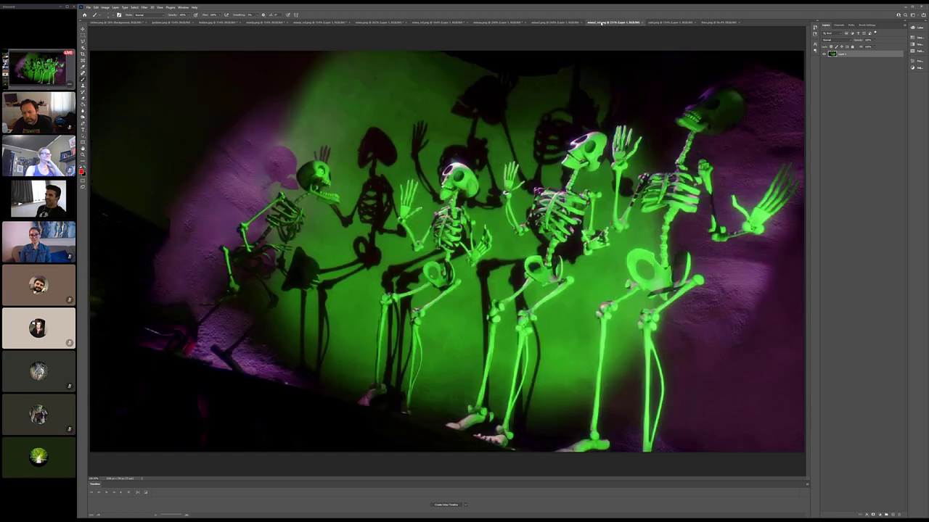
left_click(602, 23)
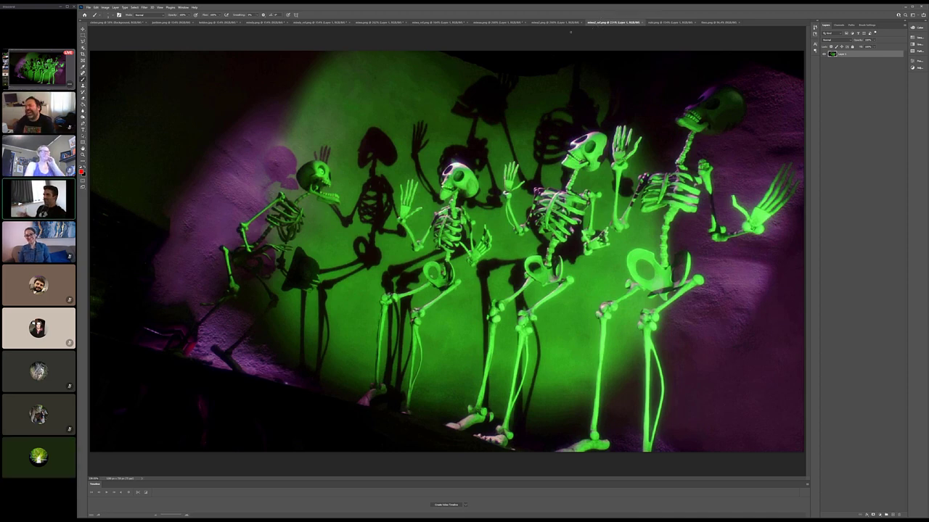
left_click(560, 22)
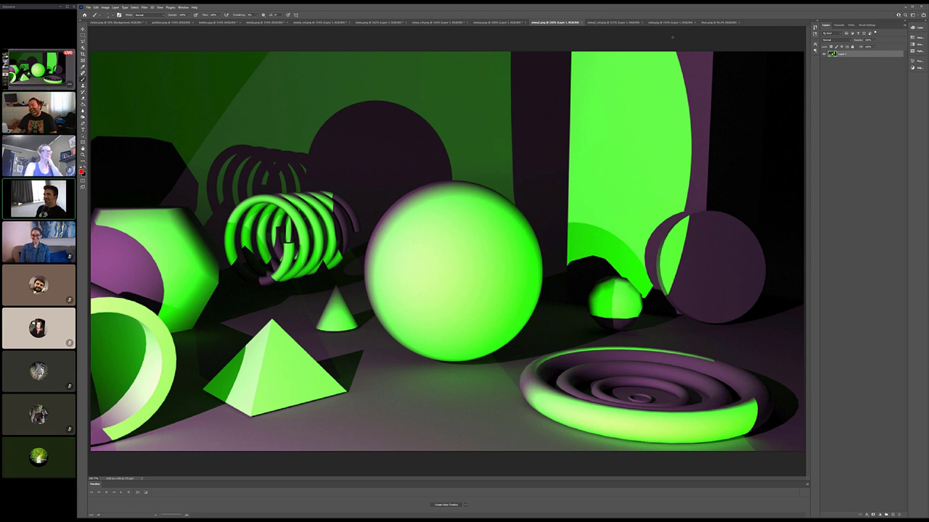
left_click(616, 23)
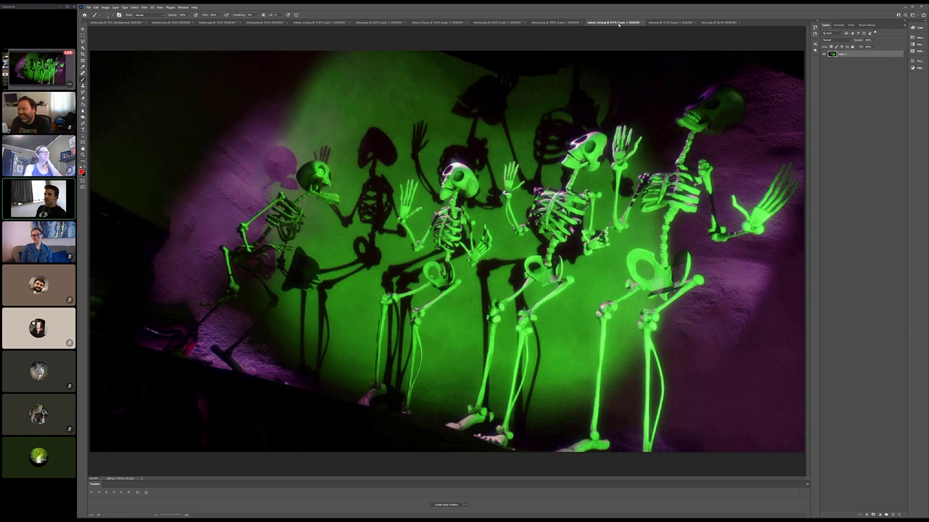
left_click(556, 23)
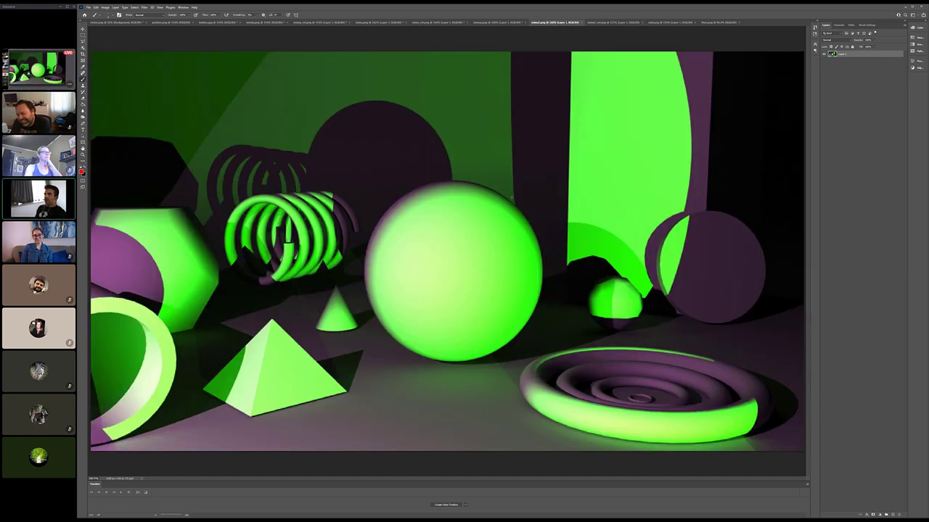
left_click(612, 23)
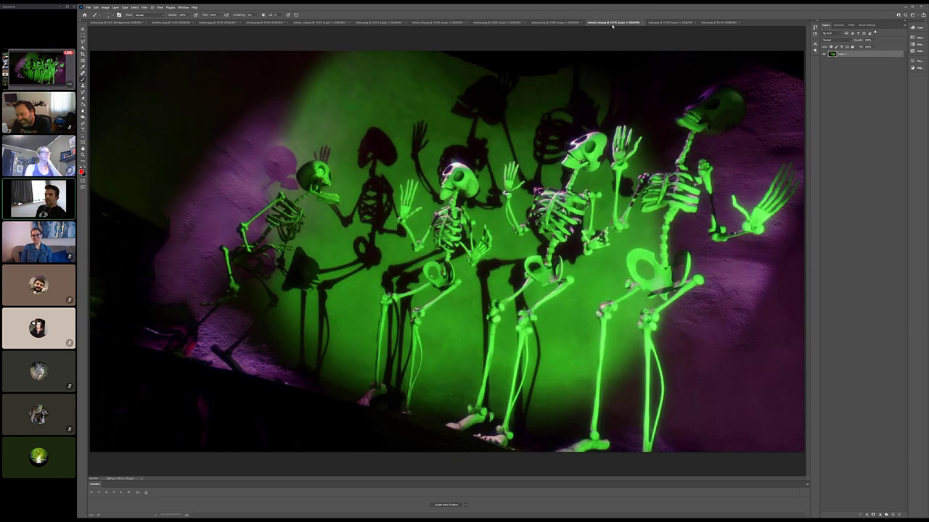
left_click(557, 23)
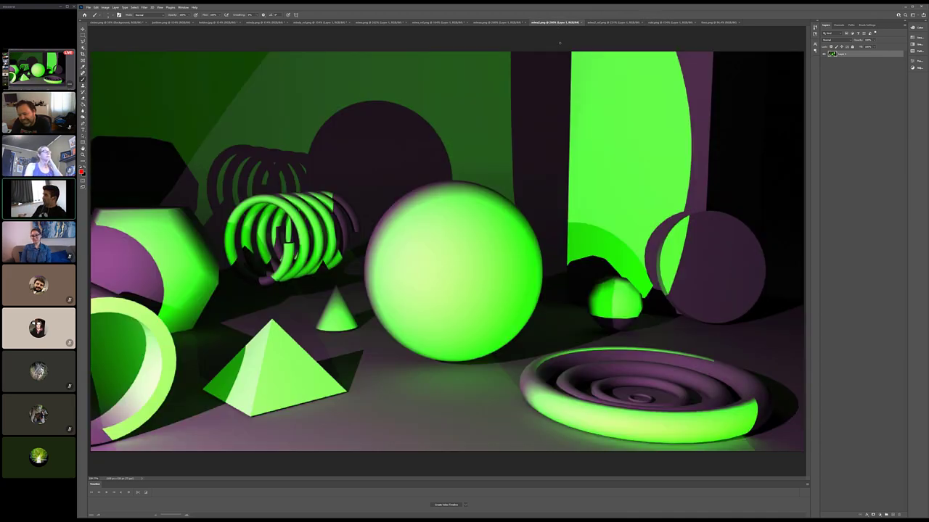
Step: Check the skeleton reference, then circle the bright highlights on the large sphere and the ringed disc's front rim in the shapes render
left_click(612, 23)
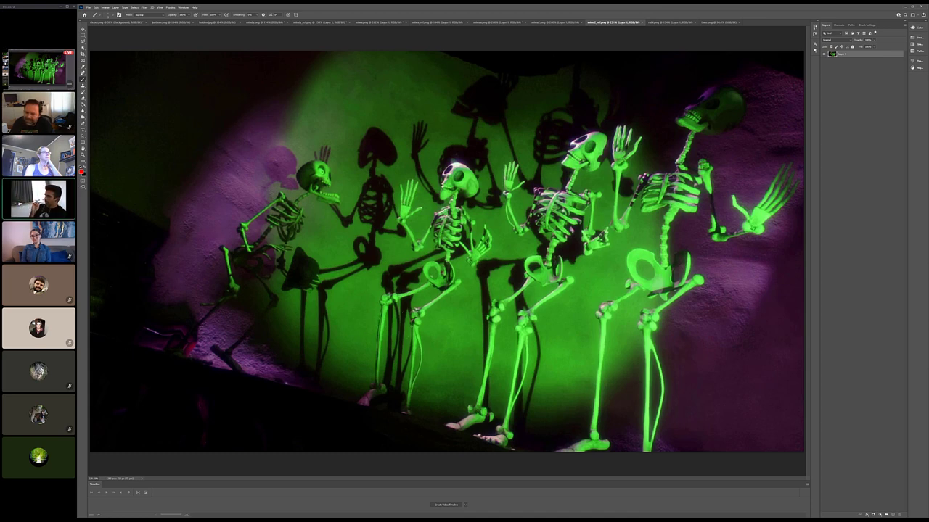
left_click(556, 23)
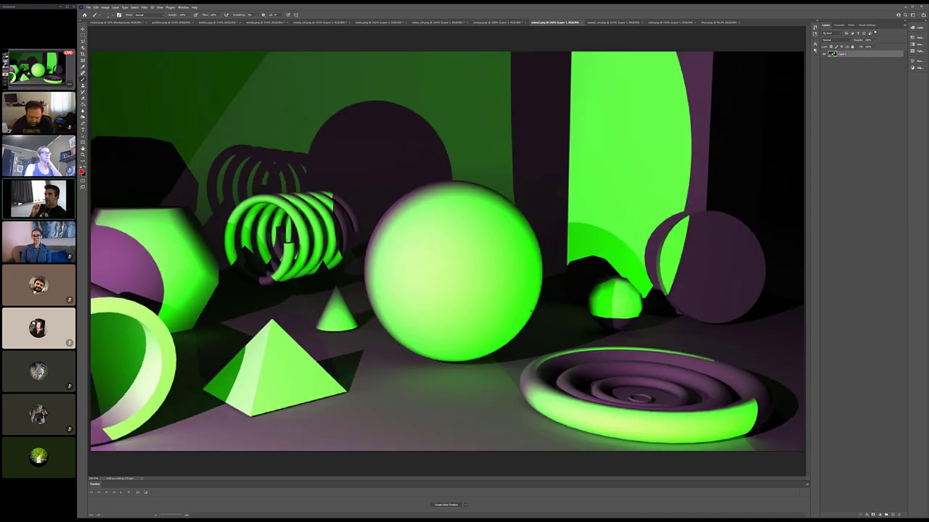
mouse_move(466, 232)
left_mouse_down()
mouse_move(432, 217)
mouse_move(398, 238)
mouse_move(396, 291)
mouse_move(445, 320)
mouse_move(464, 220)
left_mouse_up()
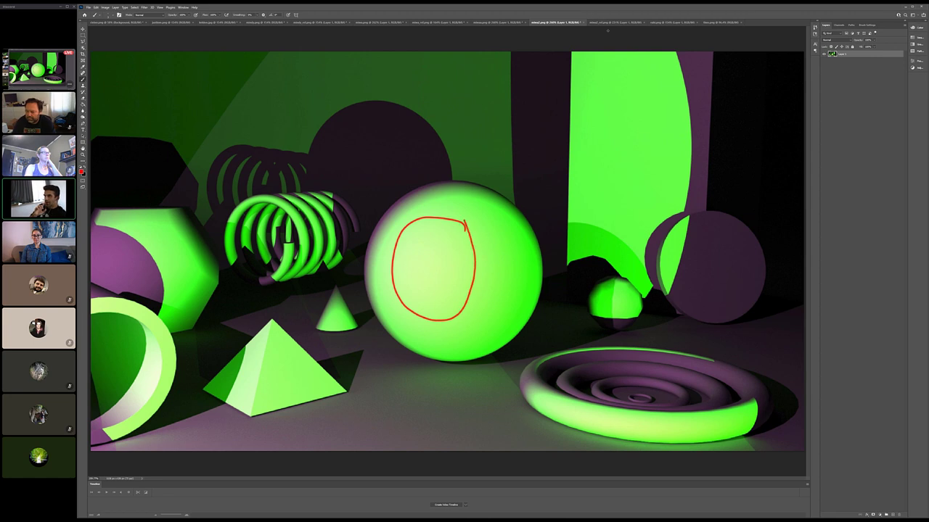
mouse_move(642, 414)
left_mouse_down()
mouse_move(596, 409)
mouse_move(639, 395)
left_mouse_up()
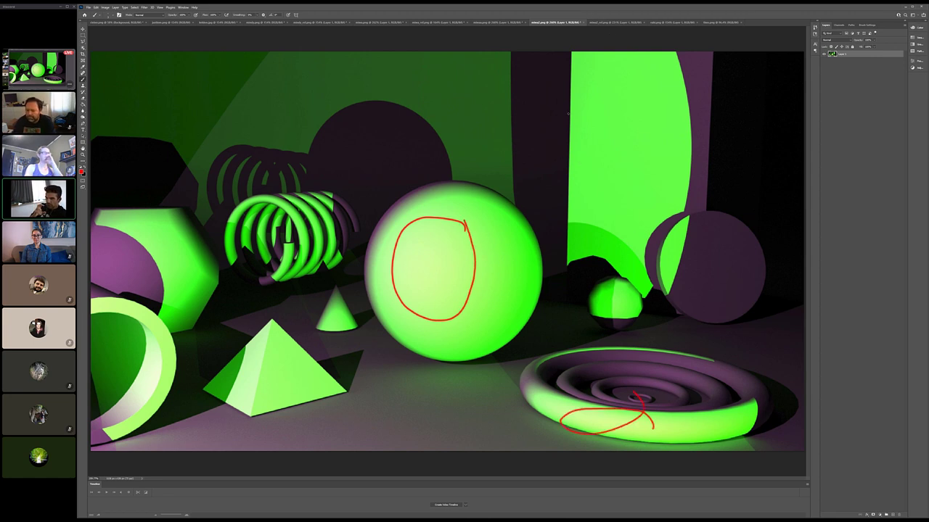
Step: Circle the brightly lit foreheads of the two middle skeletons in red on the green-lit reference
key("ctrl+Tab")
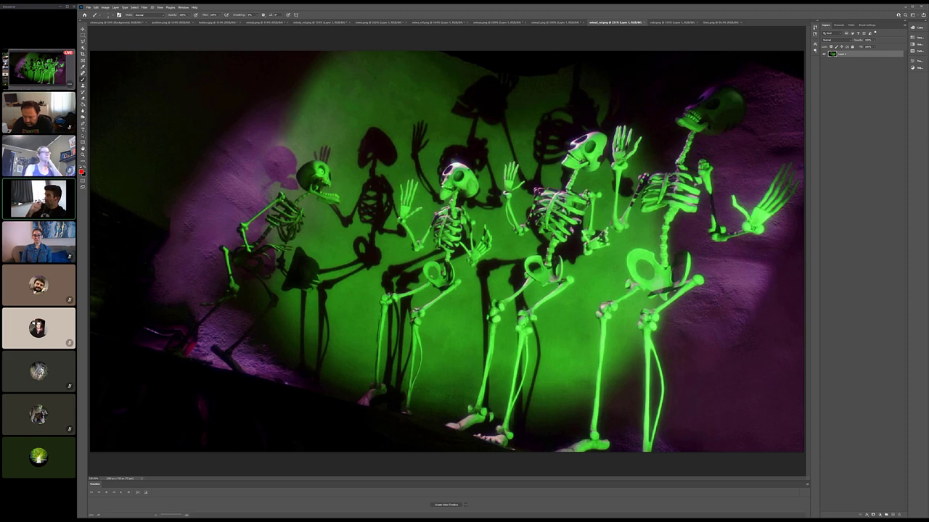
left_click_drag(458, 160, 460, 161)
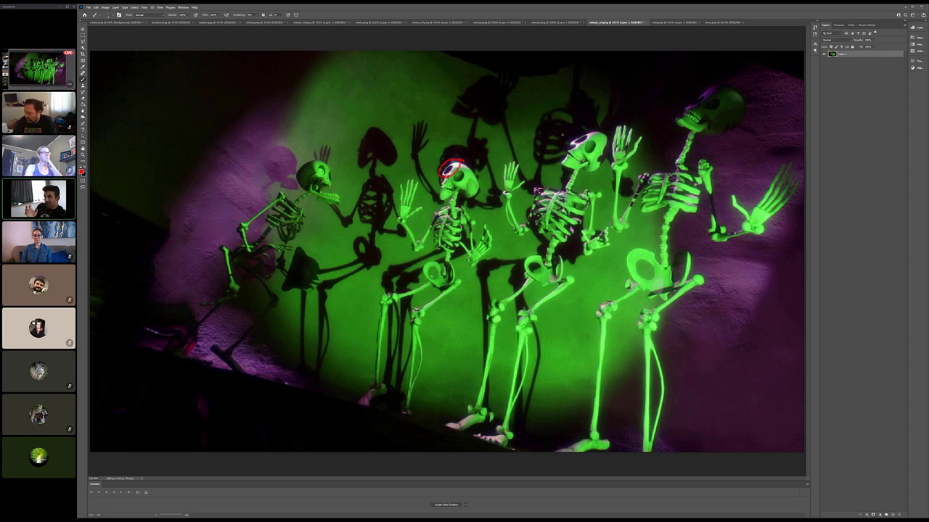
left_click_drag(595, 133, 597, 135)
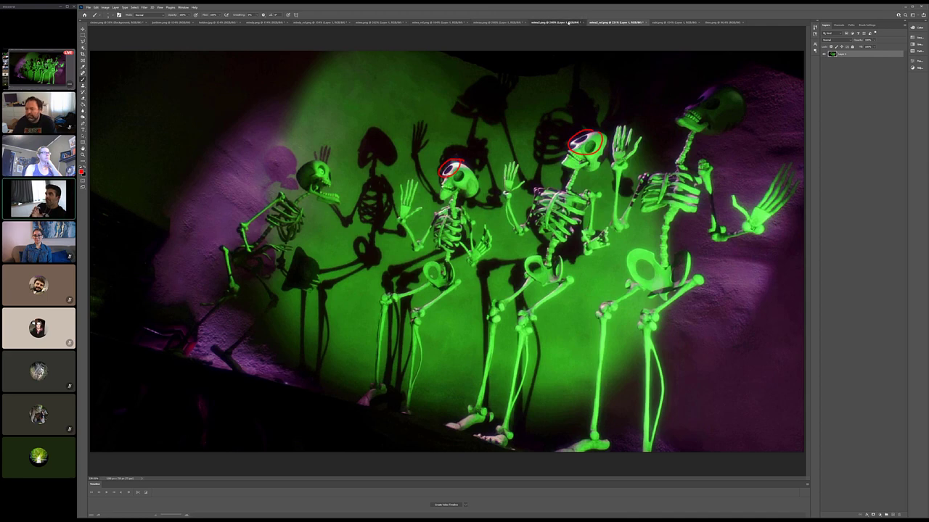
Step: Compare the shapes render with the marked skeleton reference, and undo the red marks on the sphere and the ringed disc
left_click(555, 22)
left_click(618, 22)
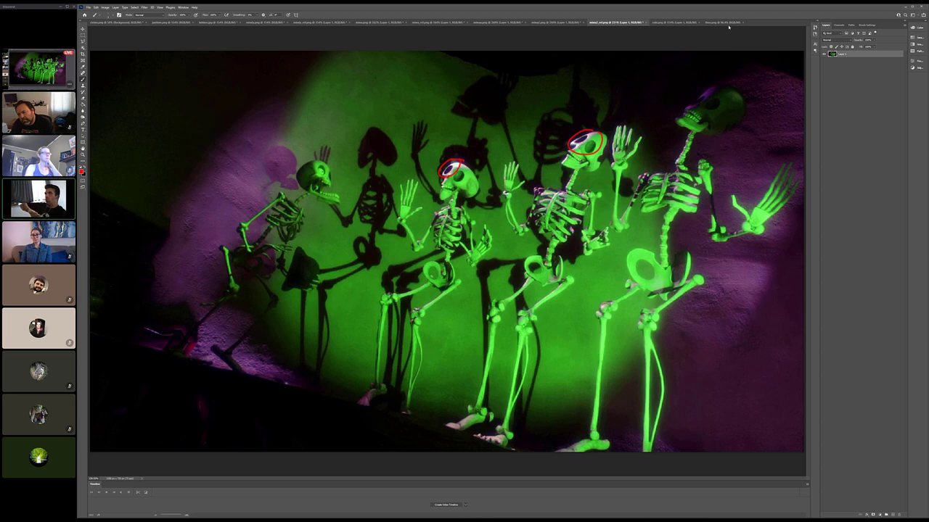
left_click(555, 22)
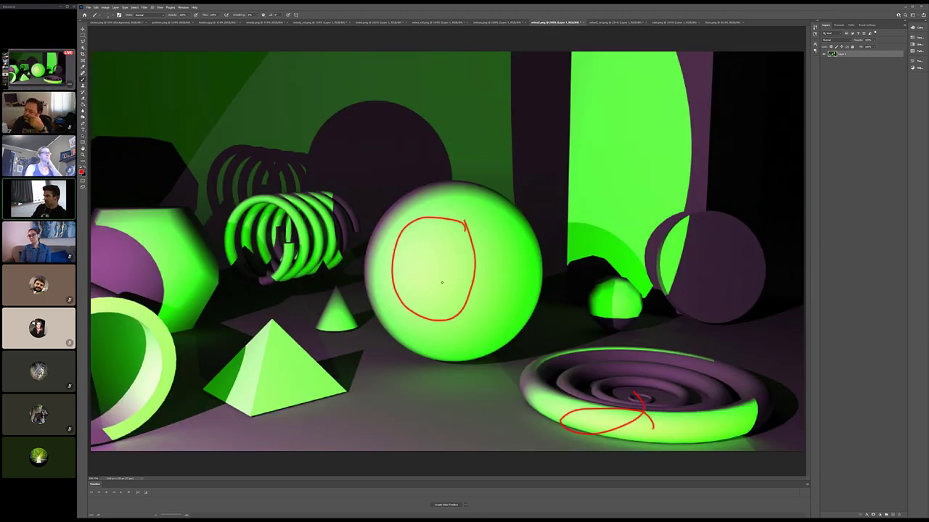
key("ctrl+z")
key("ctrl+z")
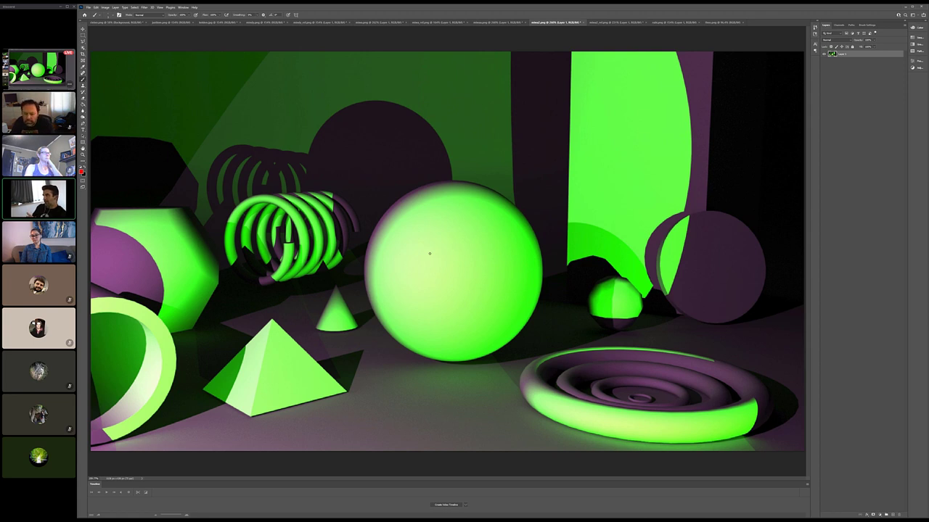
Step: Recheck the skeleton reference, then draw four red arrows on the shapes render leading from the hexagonal solid, the open ring and the large sphere
key("ctrl+Tab")
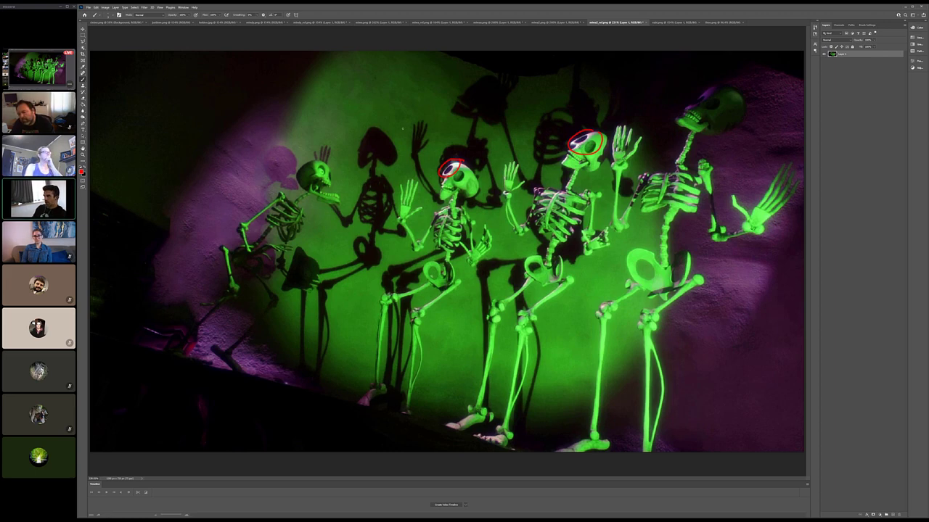
left_click(558, 22)
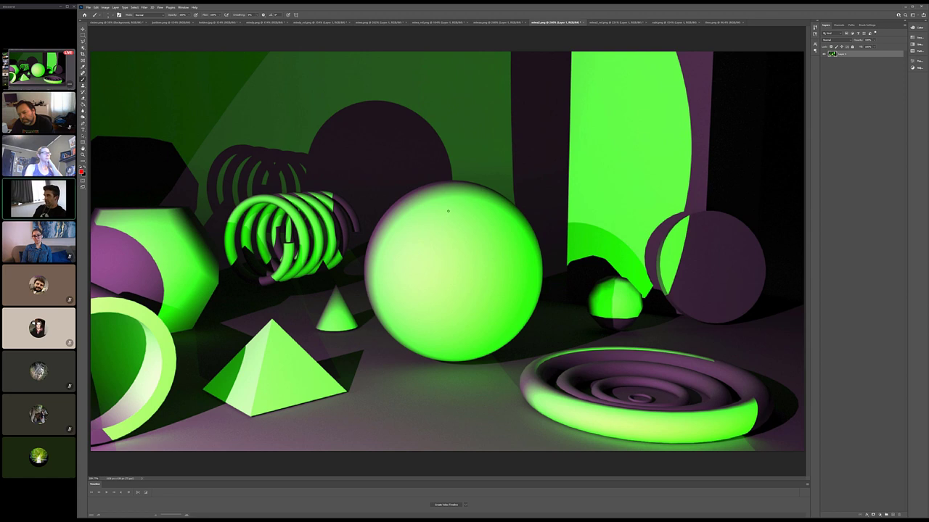
mouse_move(439, 293)
left_mouse_down()
mouse_move(425, 239)
mouse_move(387, 187)
mouse_move(411, 193)
left_mouse_up()
mouse_move(150, 238)
left_mouse_down()
mouse_move(124, 187)
mouse_move(135, 187)
left_mouse_up()
mouse_move(142, 370)
left_mouse_down()
mouse_move(223, 373)
mouse_move(190, 369)
mouse_move(233, 363)
mouse_move(218, 386)
left_mouse_up()
mouse_move(448, 303)
left_mouse_down()
mouse_move(572, 317)
mouse_move(585, 309)
mouse_move(563, 309)
mouse_move(594, 310)
mouse_move(549, 328)
left_mouse_up()
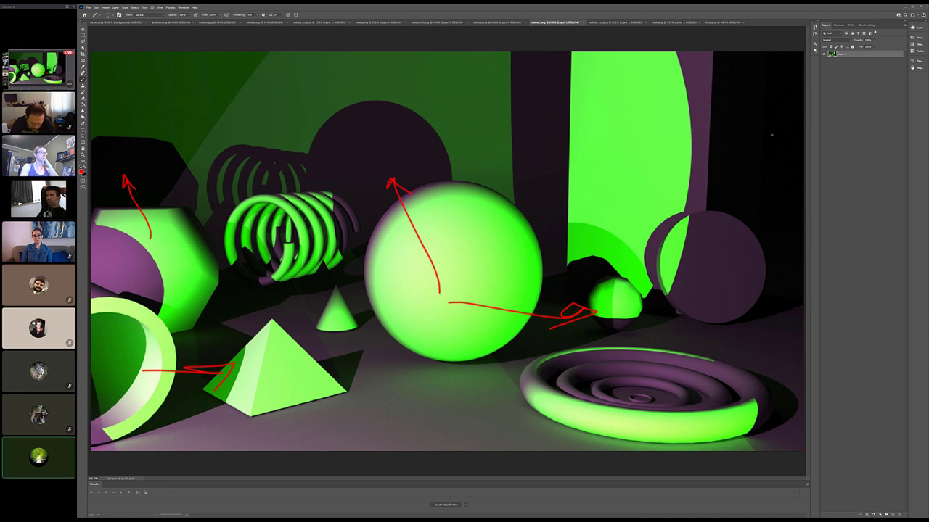
Step: Compare the arrow-marked shapes render with the skeleton reference, ending on the reference
left_click(622, 23)
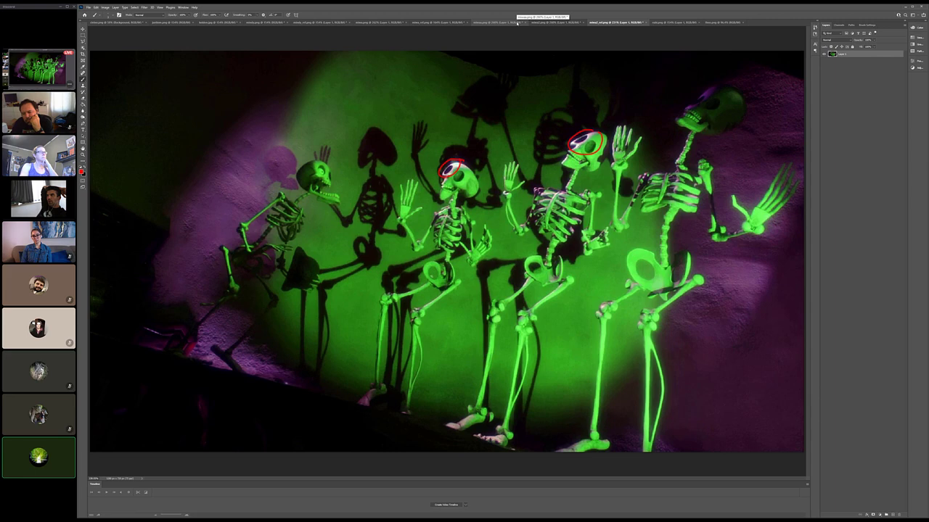
left_click(561, 22)
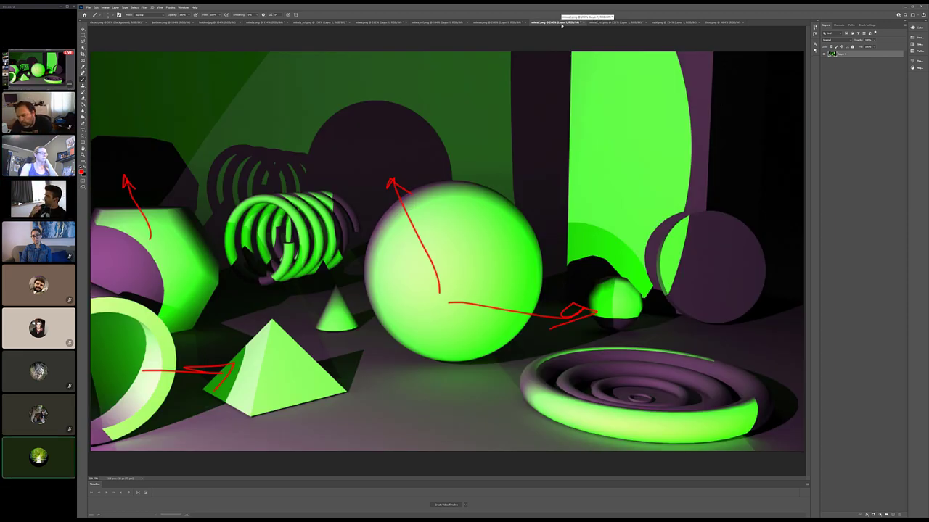
left_click(609, 23)
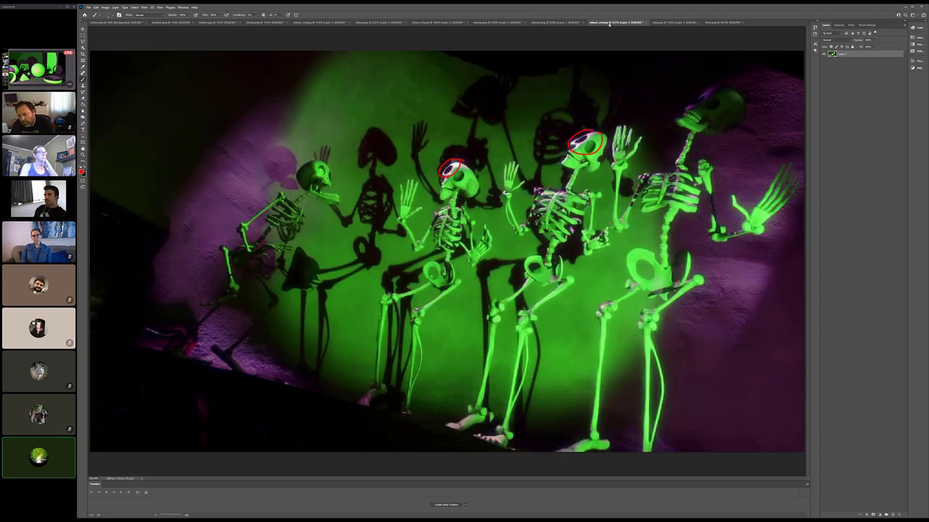
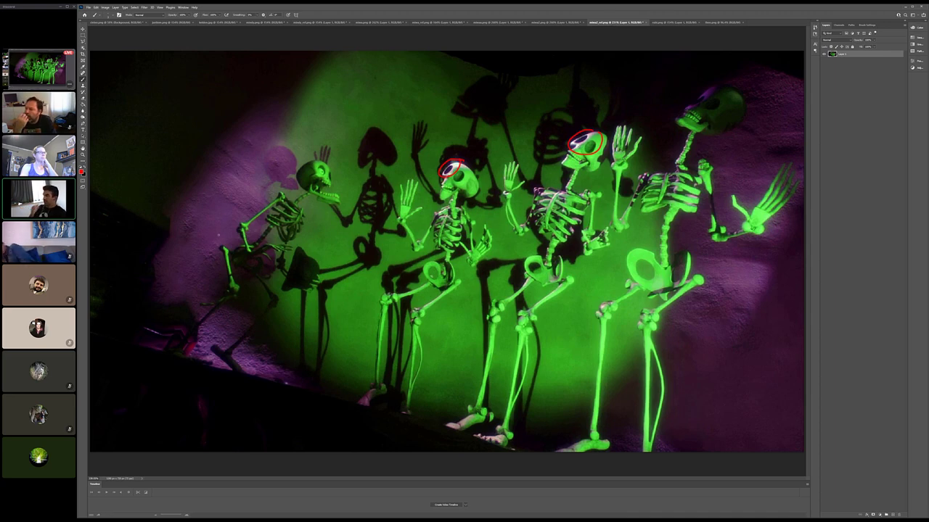
Step: Circle the purple-lit wall behind the leftmost skeleton, the purple skull shadow and the dark skull shadow, undoing each red mark
mouse_move(277, 154)
left_mouse_down()
mouse_move(168, 178)
mouse_move(267, 250)
mouse_move(229, 120)
left_mouse_up()
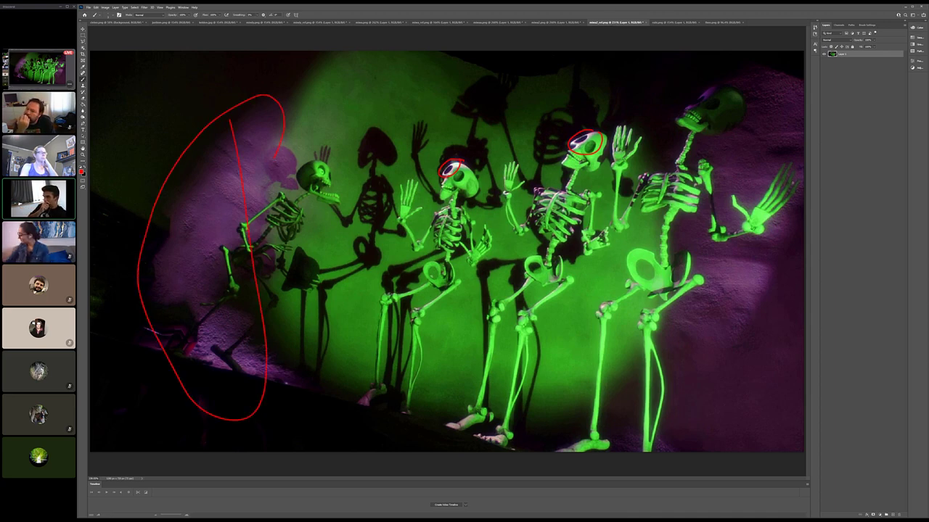
mouse_move(723, 102)
left_mouse_down()
mouse_move(789, 145)
mouse_move(744, 156)
left_mouse_up()
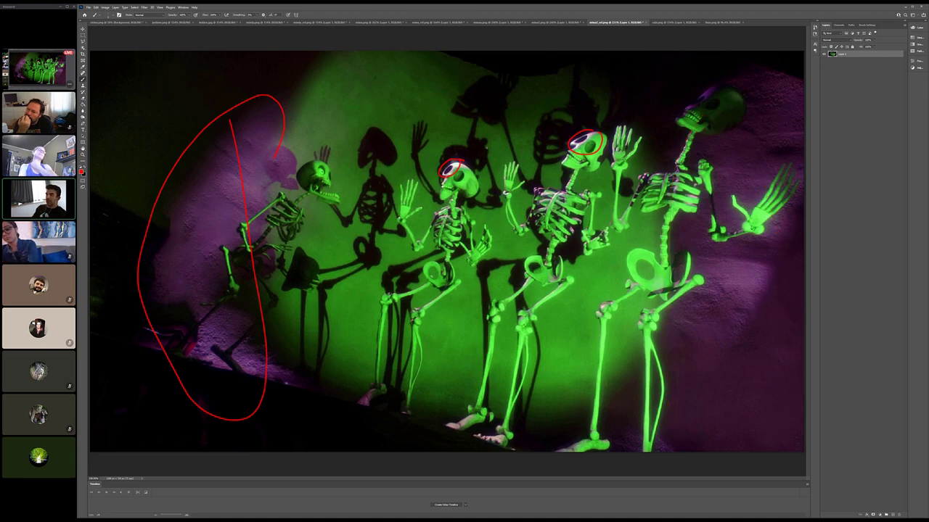
left_click_drag(290, 138, 335, 189)
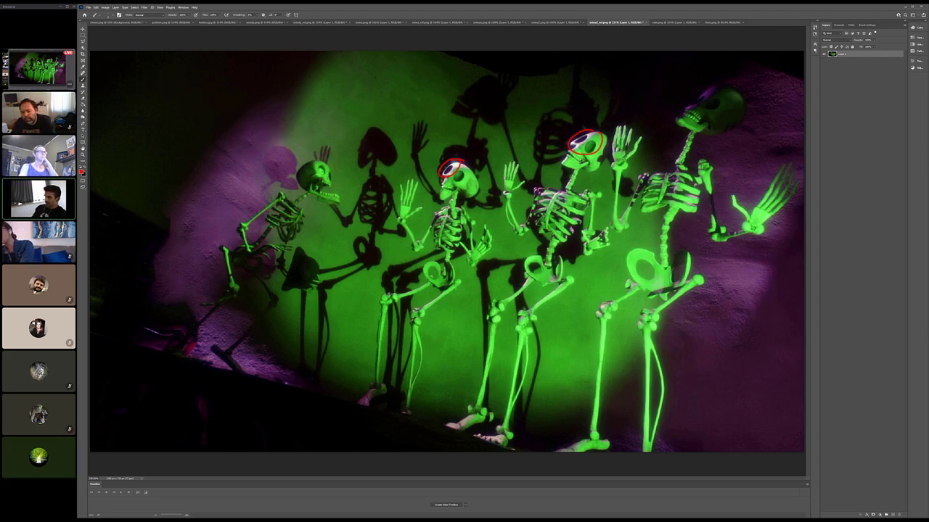
mouse_move(298, 189)
left_mouse_down()
mouse_move(293, 156)
mouse_move(276, 141)
left_mouse_up()
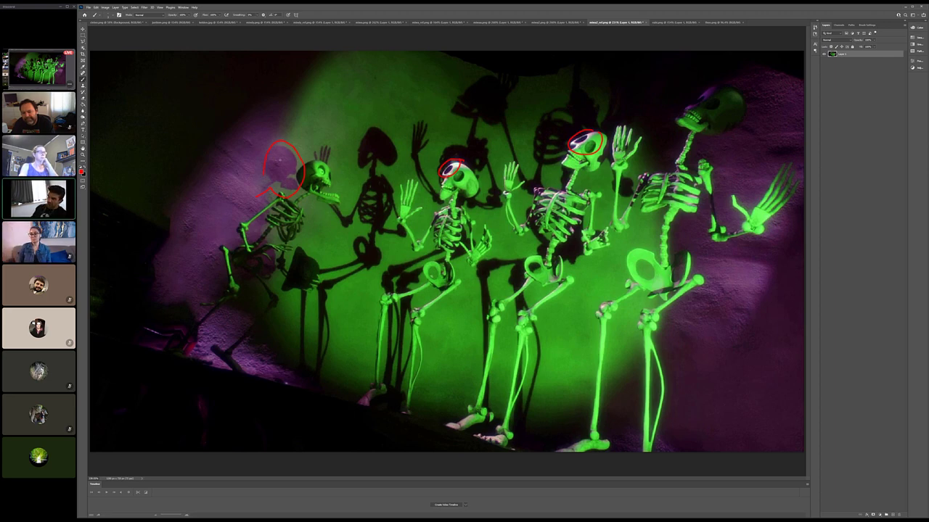
key("ctrl+z")
mouse_move(417, 143)
left_mouse_down()
mouse_move(342, 137)
mouse_move(403, 156)
left_mouse_up()
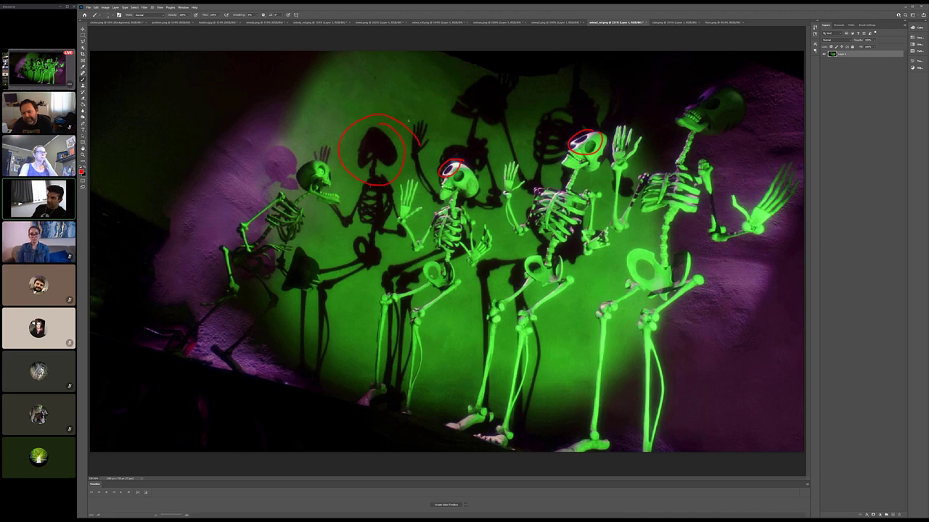
key("ctrl+z")
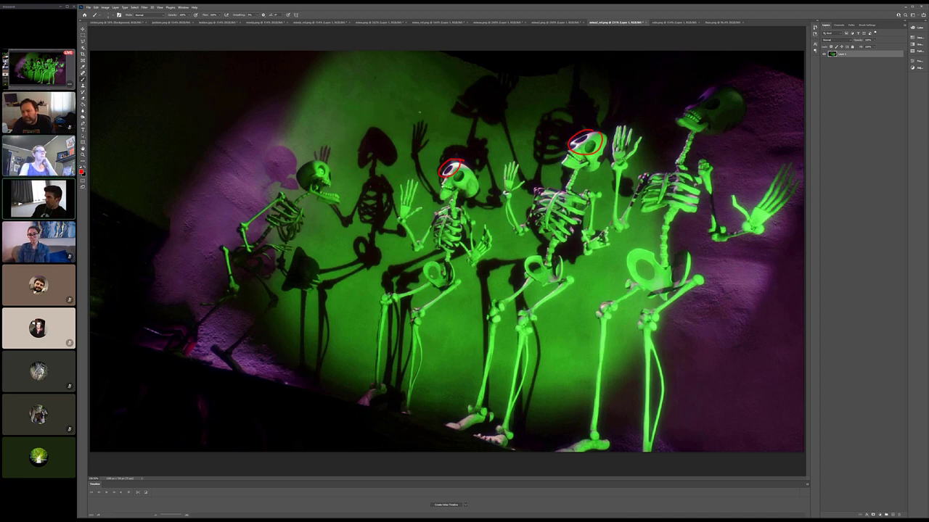
Step: Recheck the shapes render, then trace red lines along the rightmost skeleton's two thigh bones and its forehead in the reference
left_click(555, 23)
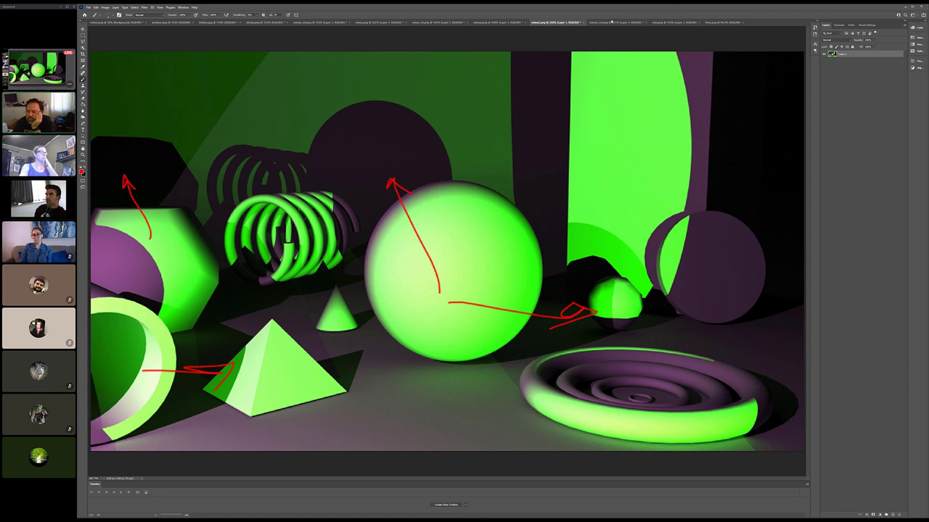
key("ctrl+Tab")
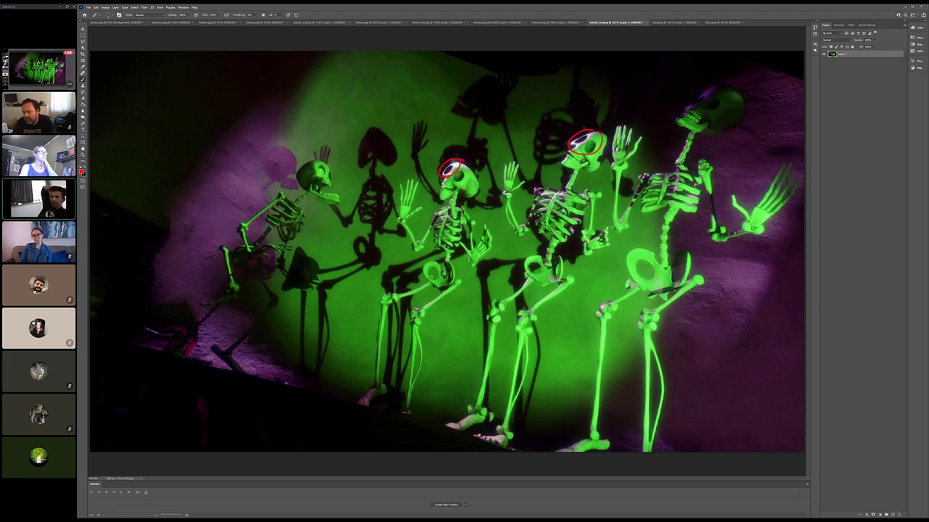
left_click_drag(642, 274, 602, 310)
left_click_drag(683, 288, 653, 321)
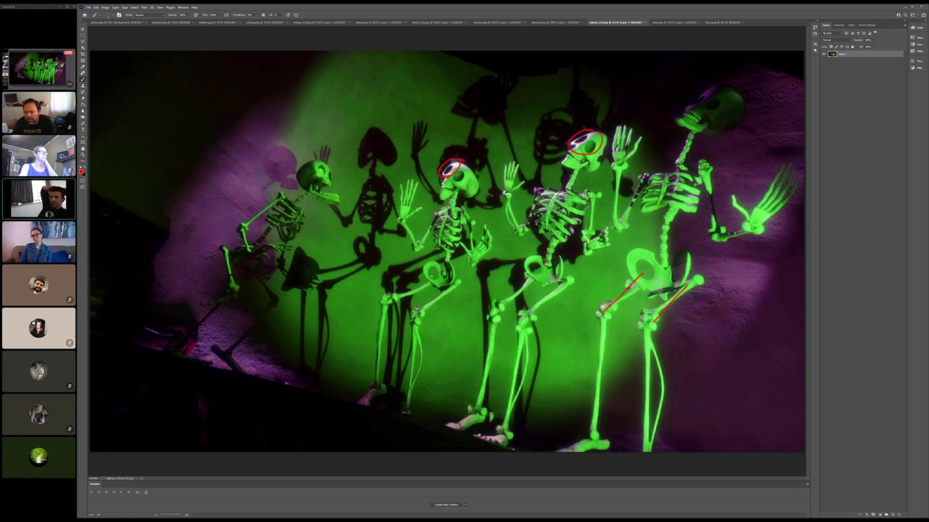
left_click_drag(717, 90, 693, 114)
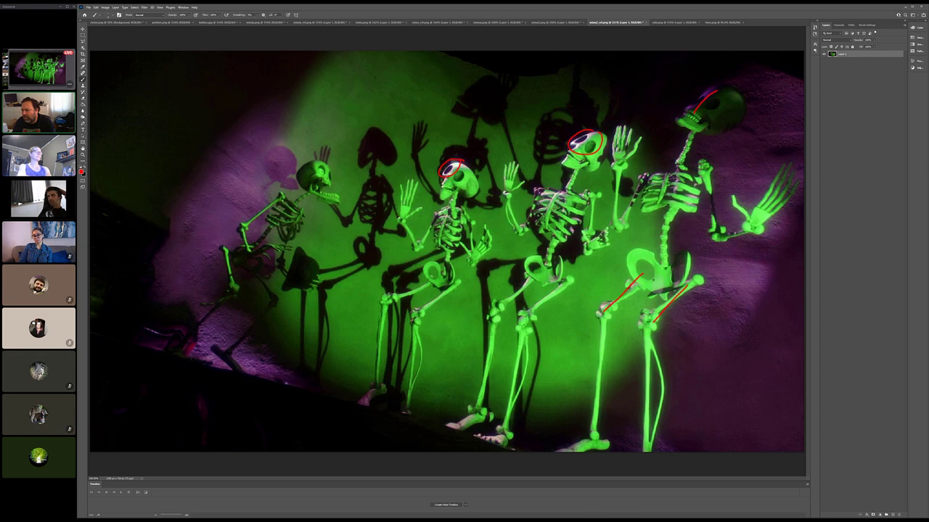
right_click(655, 256)
key("Escape")
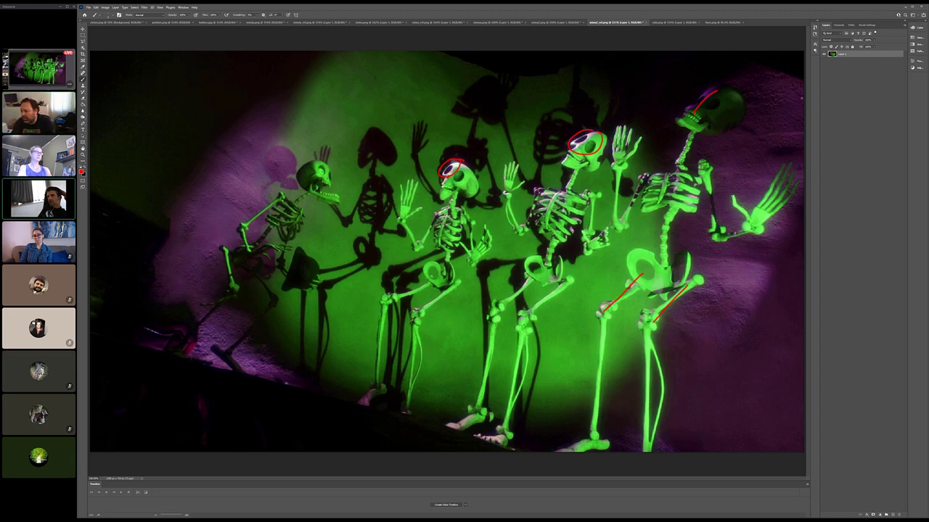
Step: Outline the purple wall behind the rightmost skeleton, number the light zones 1, 2 and 3, and mark all four skulls in red
mouse_move(803, 89)
left_mouse_down()
mouse_move(765, 83)
mouse_move(714, 341)
mouse_move(758, 185)
left_mouse_up()
left_click_drag(737, 237, 738, 264)
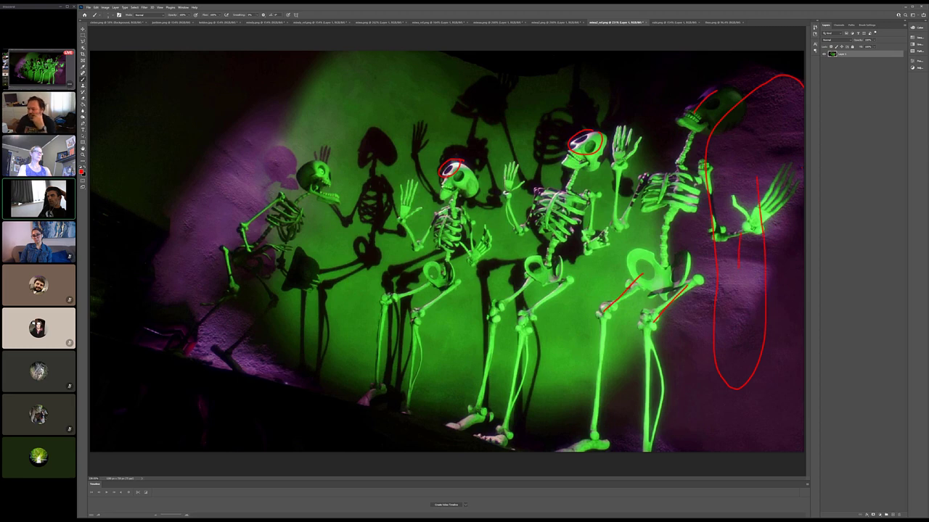
mouse_move(466, 168)
left_mouse_down()
mouse_move(536, 194)
mouse_move(508, 251)
left_mouse_up()
mouse_move(155, 173)
left_mouse_down()
mouse_move(212, 216)
mouse_move(143, 205)
left_mouse_up()
left_click_drag(308, 176, 310, 187)
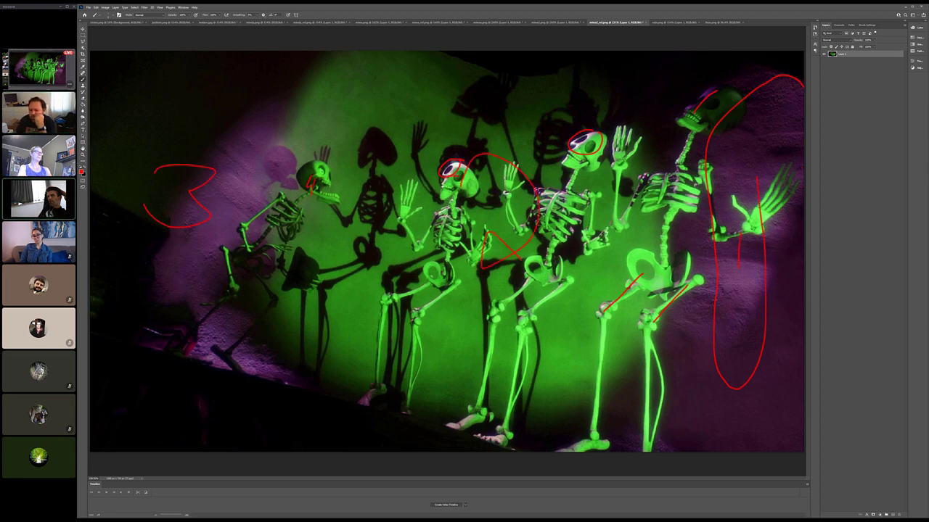
left_click_drag(447, 177, 454, 184)
left_click_drag(583, 149, 594, 161)
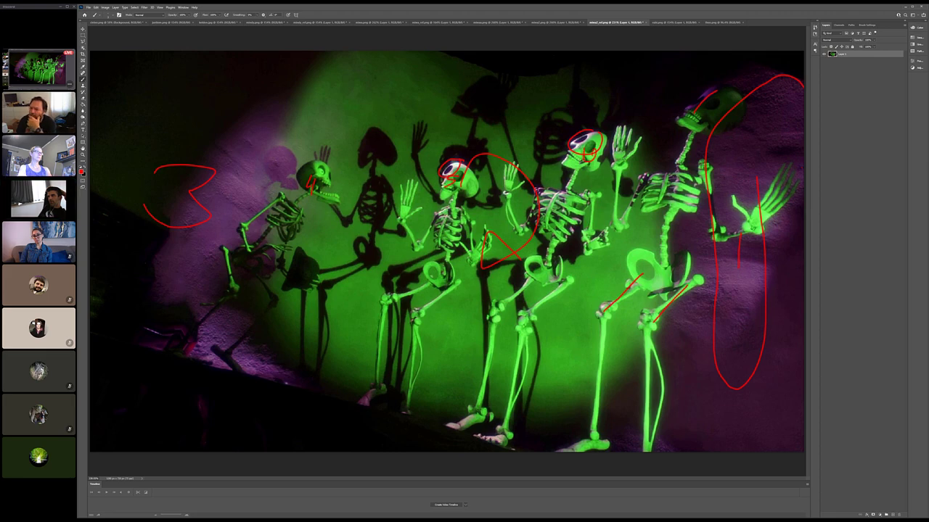
mouse_move(695, 113)
left_mouse_down()
mouse_move(728, 106)
mouse_move(720, 121)
left_mouse_up()
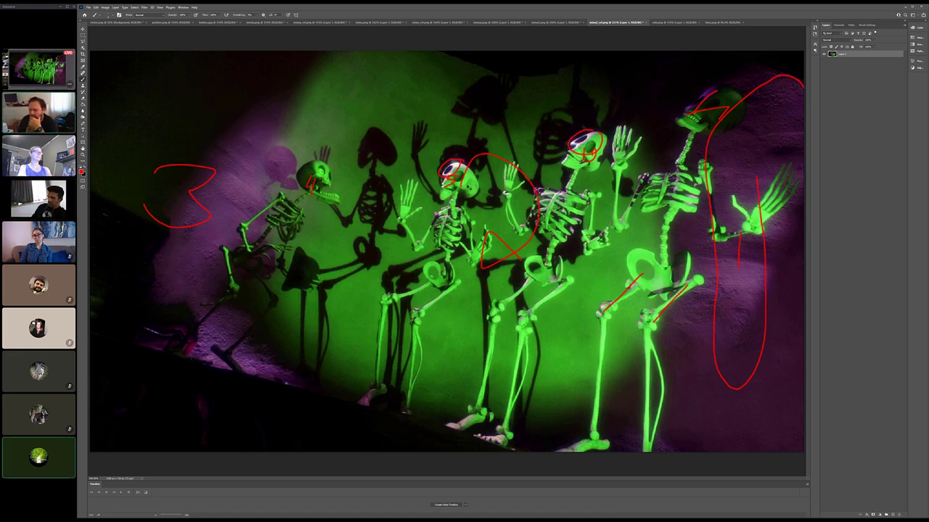
Step: Undo all the red marks on the skeleton reference, including the zone numbers, thigh lines and skull circles
key("ctrl+z")
key("ctrl+z")
key("ctrl+z")
key("ctrl+z")
key("ctrl+z")
key("ctrl+z")
key("ctrl+z")
key("ctrl+z")
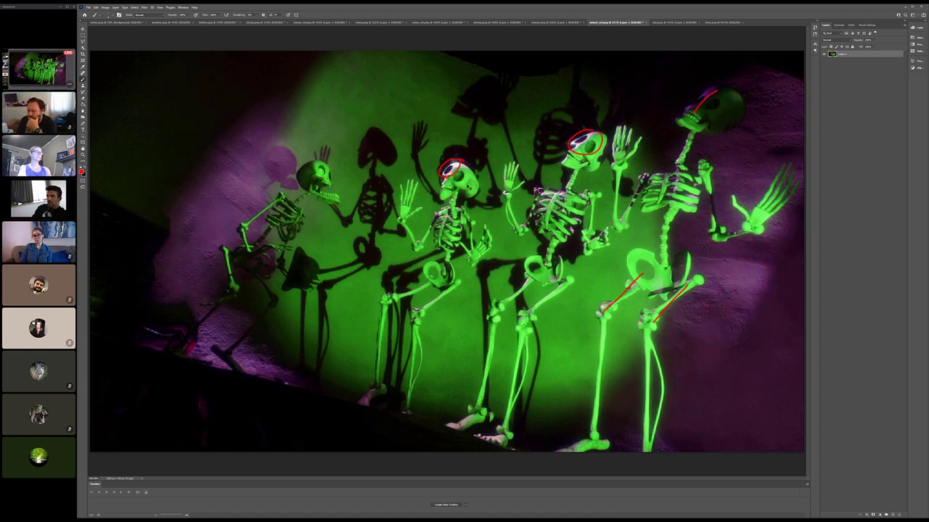
key("ctrl+z")
key("ctrl+z")
key("ctrl+z")
key("ctrl+z")
key("ctrl+z")
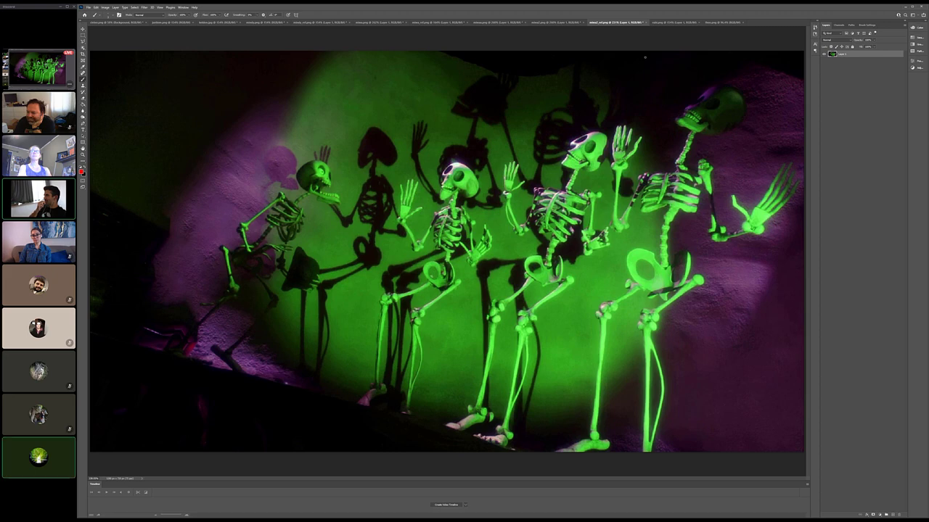
Step: Bring up the purple-lit haunted house render for review
left_click(673, 22)
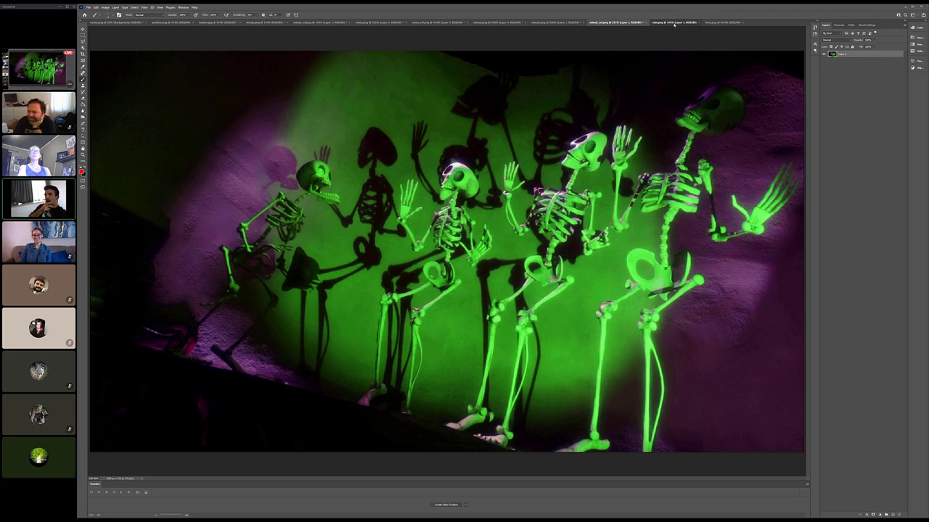
key("ctrl+Tab")
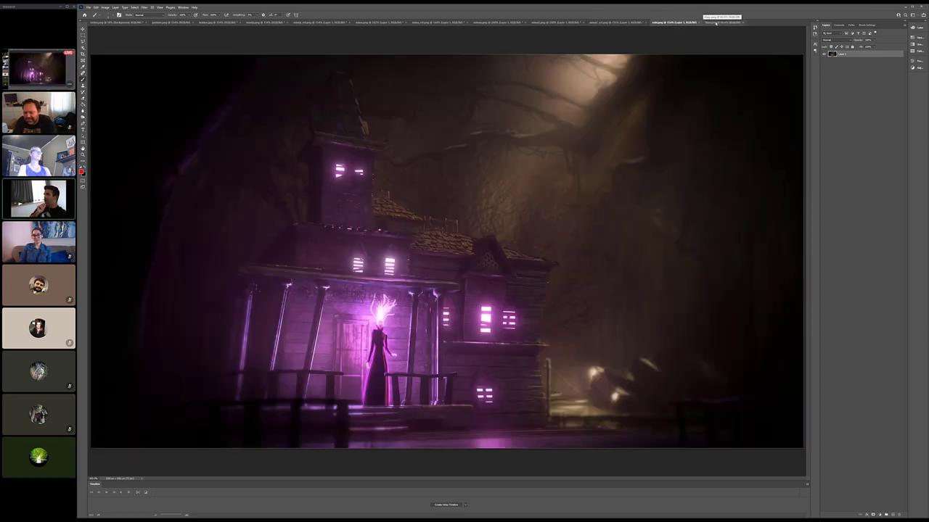
key("ctrl+shift+Tab")
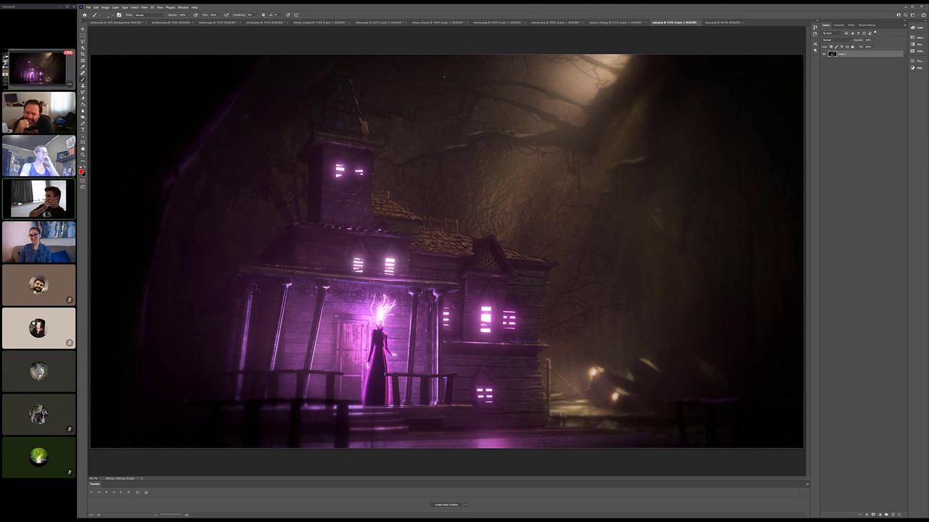
Step: Mark the dark area beside the haunted house with short red strokes and a long curved line, undoing each mark
left_click_drag(192, 152, 172, 141)
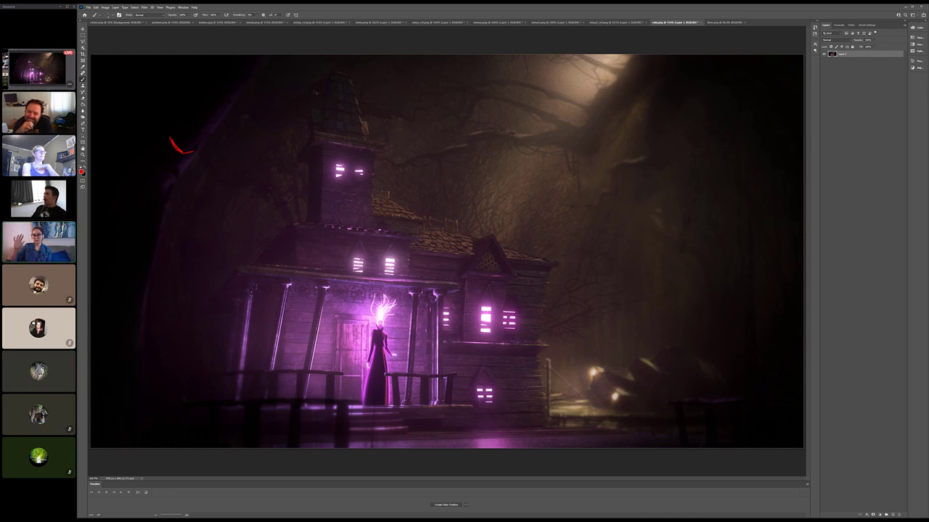
key("ctrl+a")
key("ctrl+d")
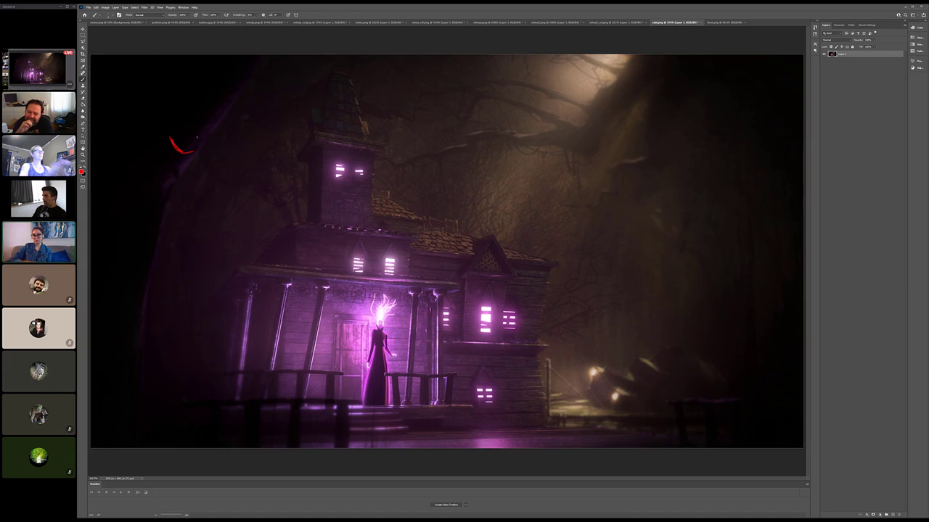
key("ctrl+z")
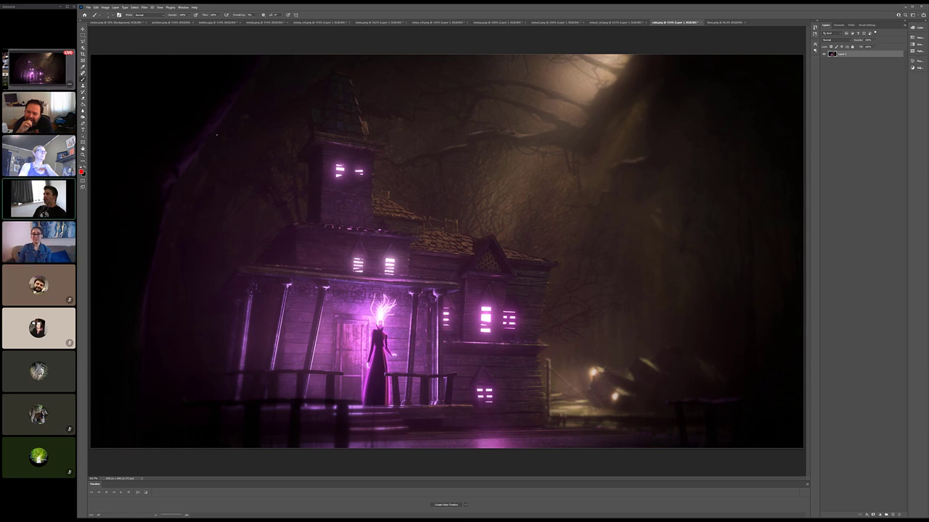
left_click_drag(278, 110, 246, 198)
key("ctrl+z")
mouse_move(241, 56)
left_mouse_down()
mouse_move(152, 118)
mouse_move(107, 220)
mouse_move(100, 287)
mouse_move(138, 454)
left_mouse_up()
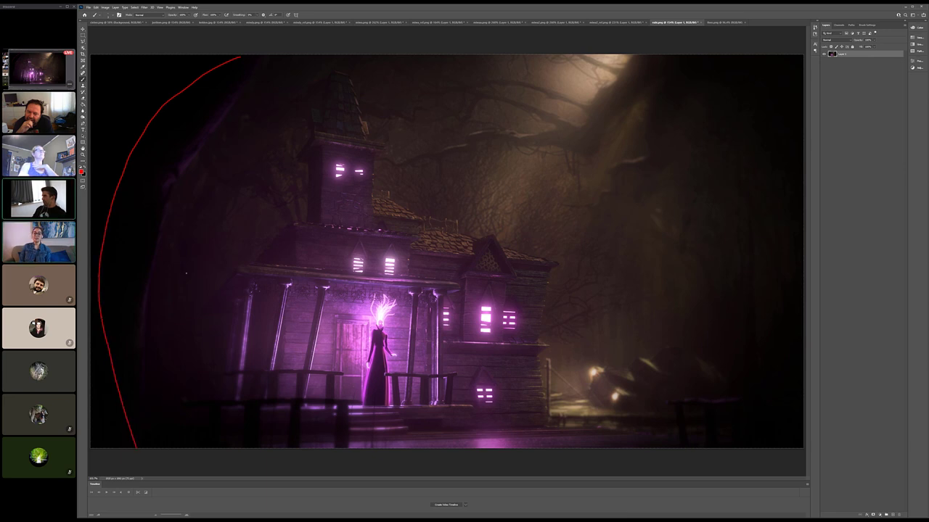
key("ctrl+z")
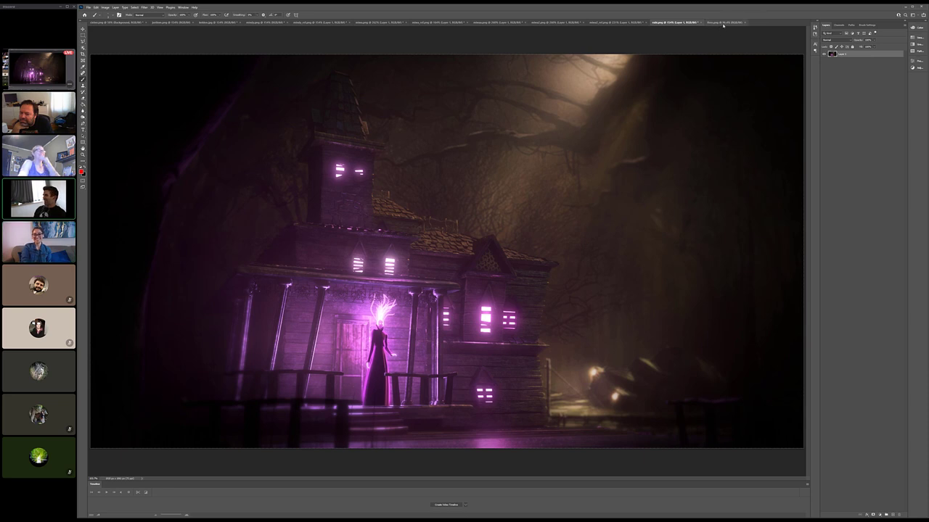
Step: Switch to the snowy cabin render and copy a rectangular area of snow and lake below the cabin to a new layer
left_click(722, 22)
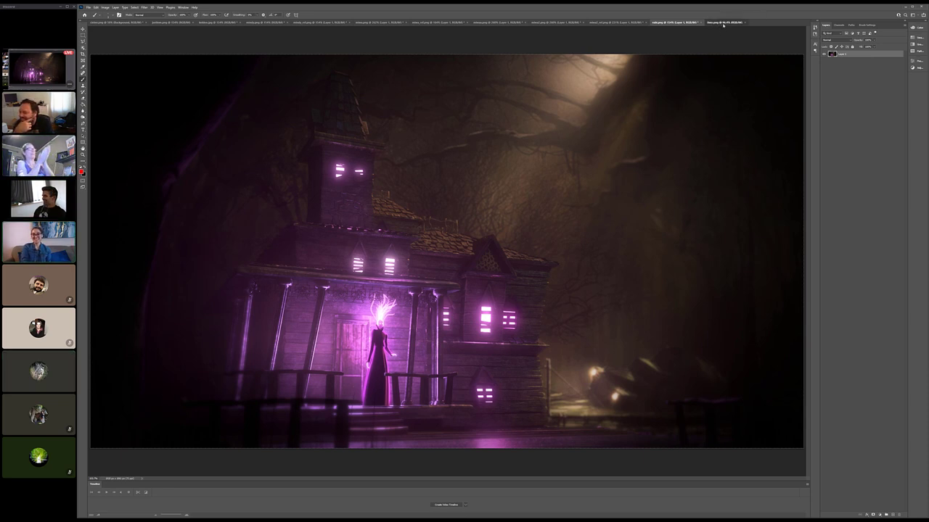
left_click(723, 22)
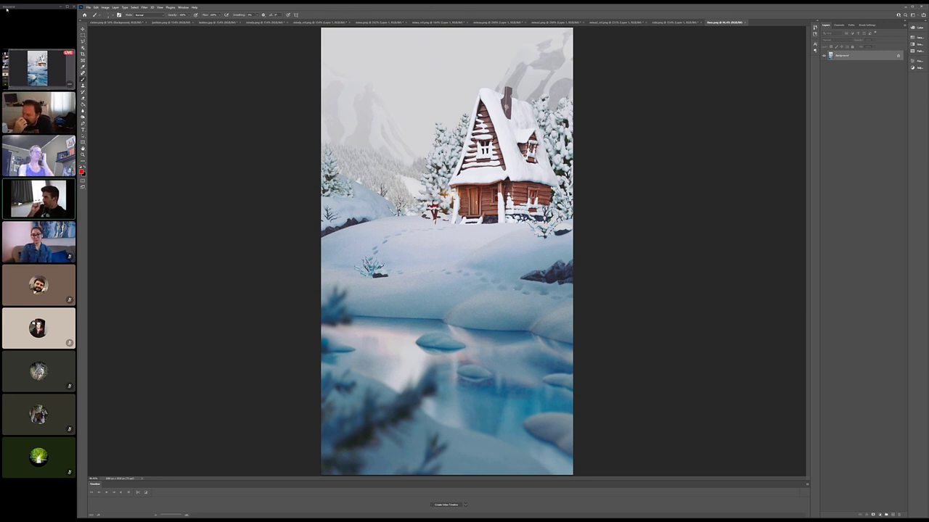
key("m")
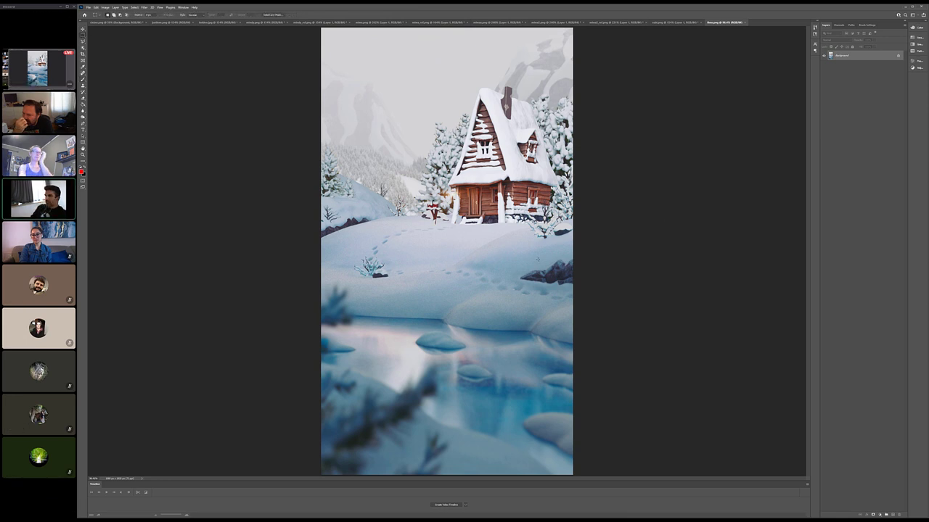
left_click_drag(428, 232, 674, 347)
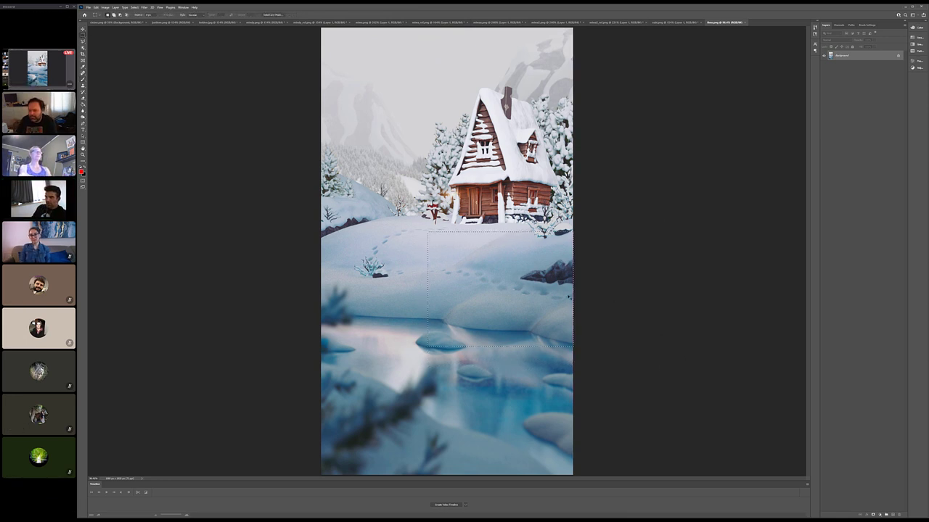
key("ctrl+j")
Step: Shift the copied snow patch's midtones toward blue with Color Balance, preserving luminosity
key("ctrl+b")
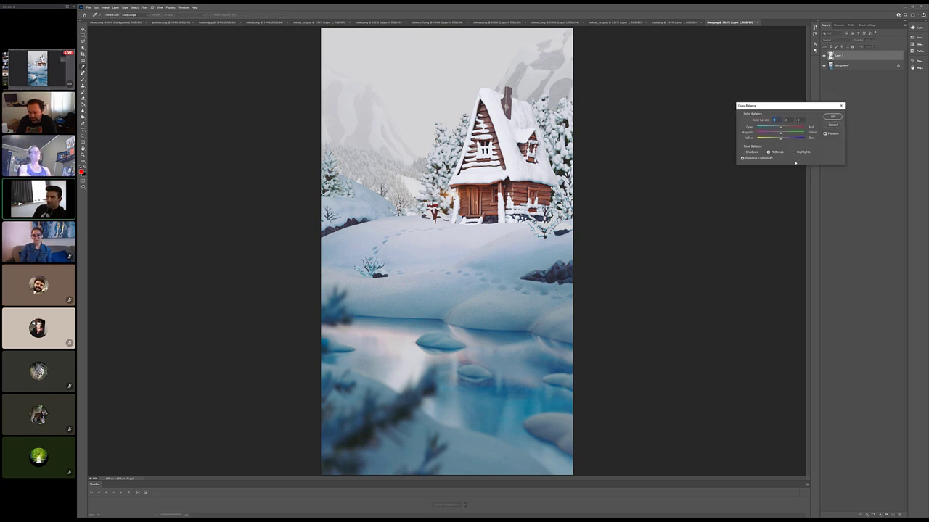
left_click_drag(780, 138, 785, 139)
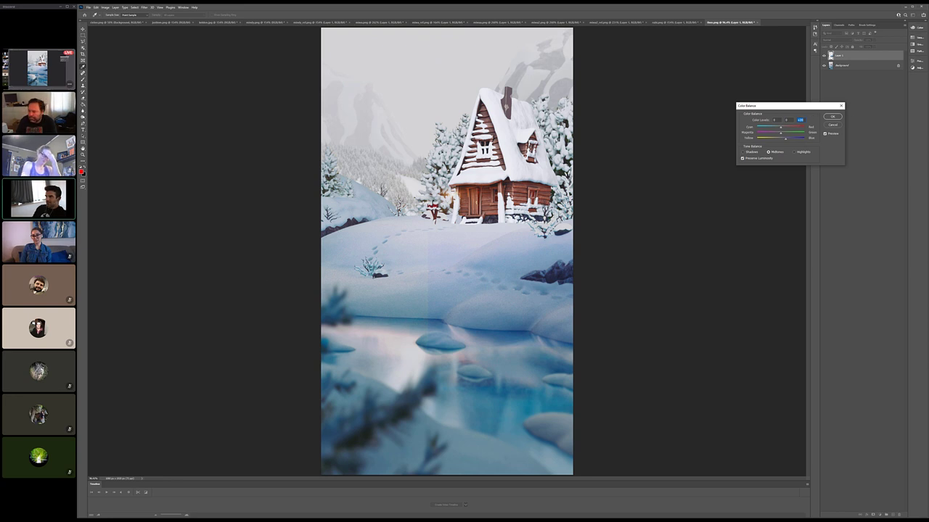
left_click(832, 116)
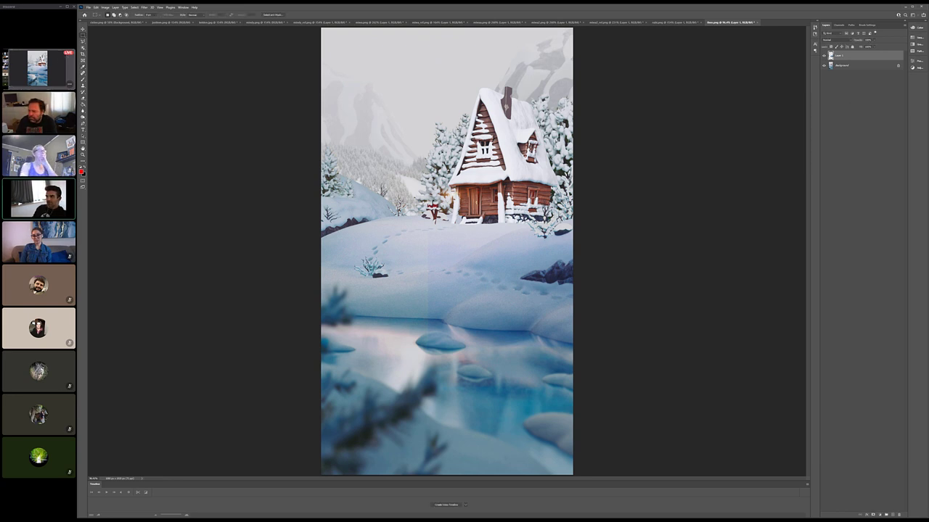
Step: Blend the tinted patch's hard edges with the Eraser and hide its layer to compare against the original snow
key("e")
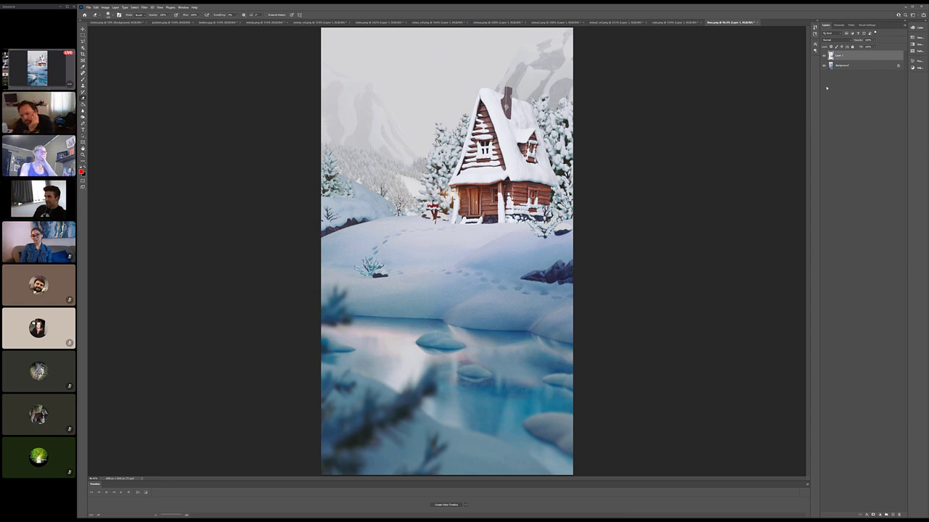
left_click(822, 56)
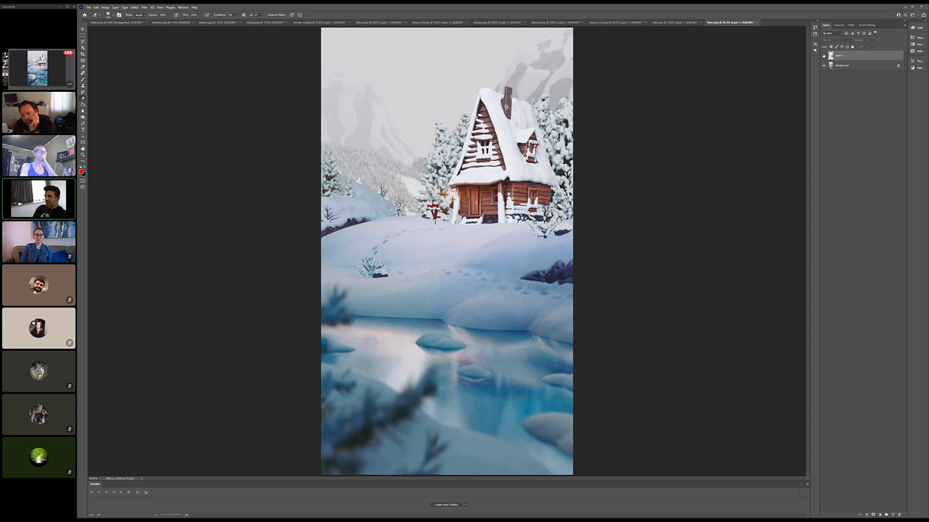